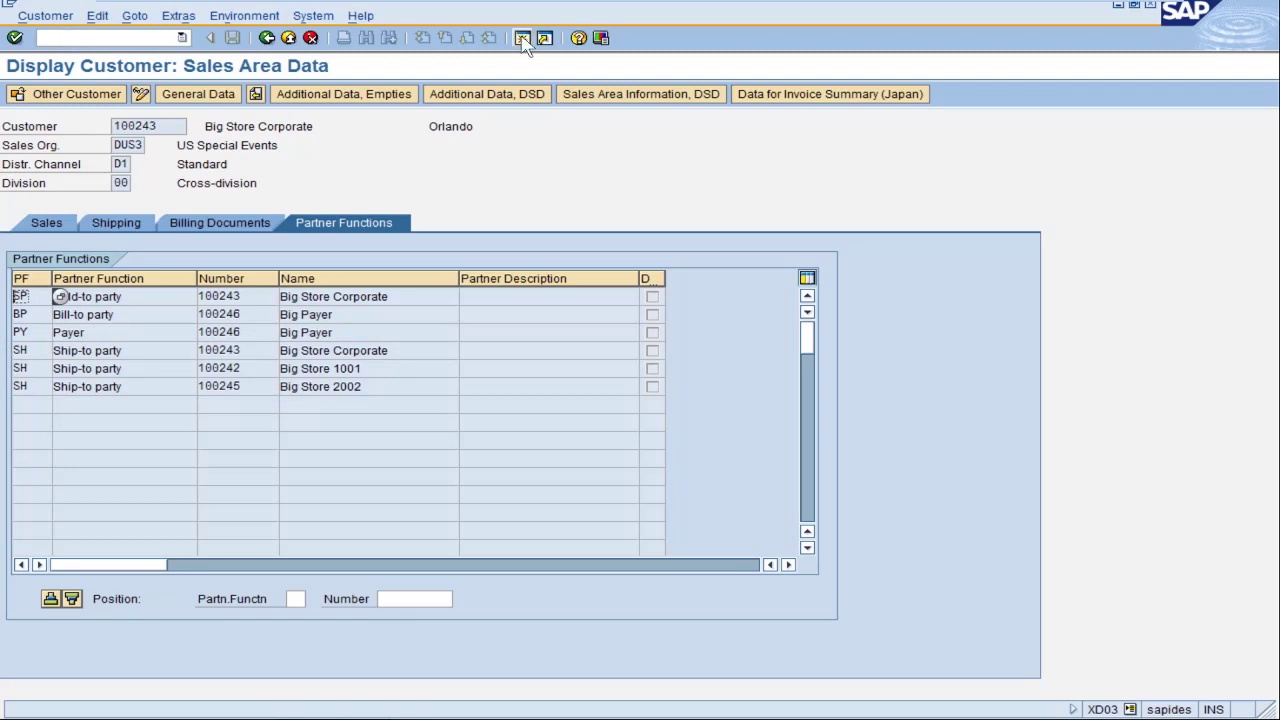
In a new session, start a standard order with VA01 for sold-to party Big Store Corporate and choose Big Store 1001 as ship-to party
left_click(522, 38)
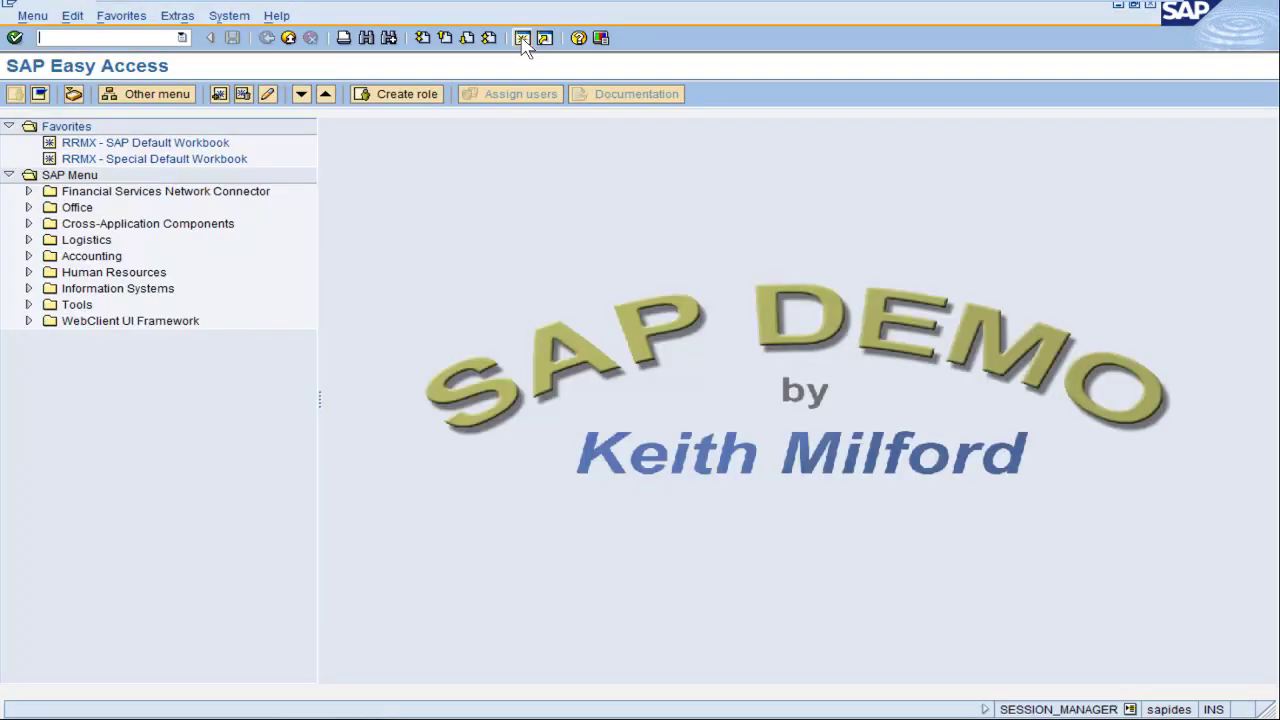
type("va01")
key("Return")
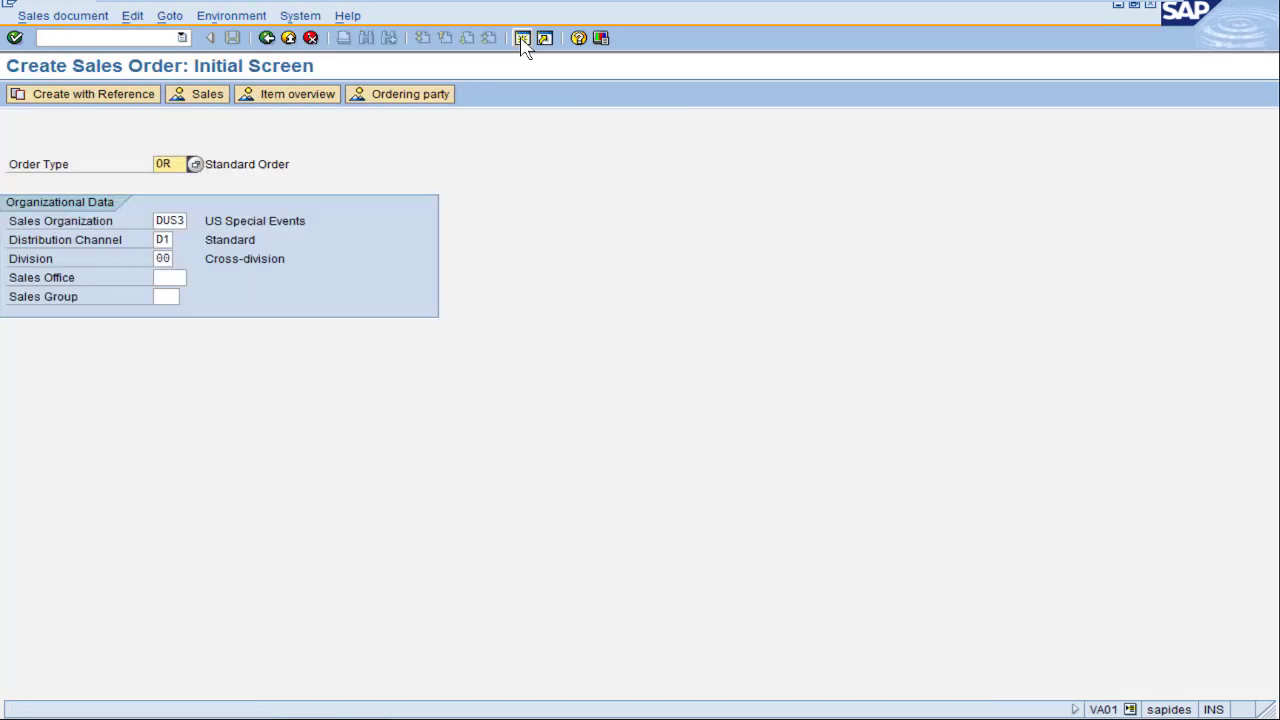
key("Return")
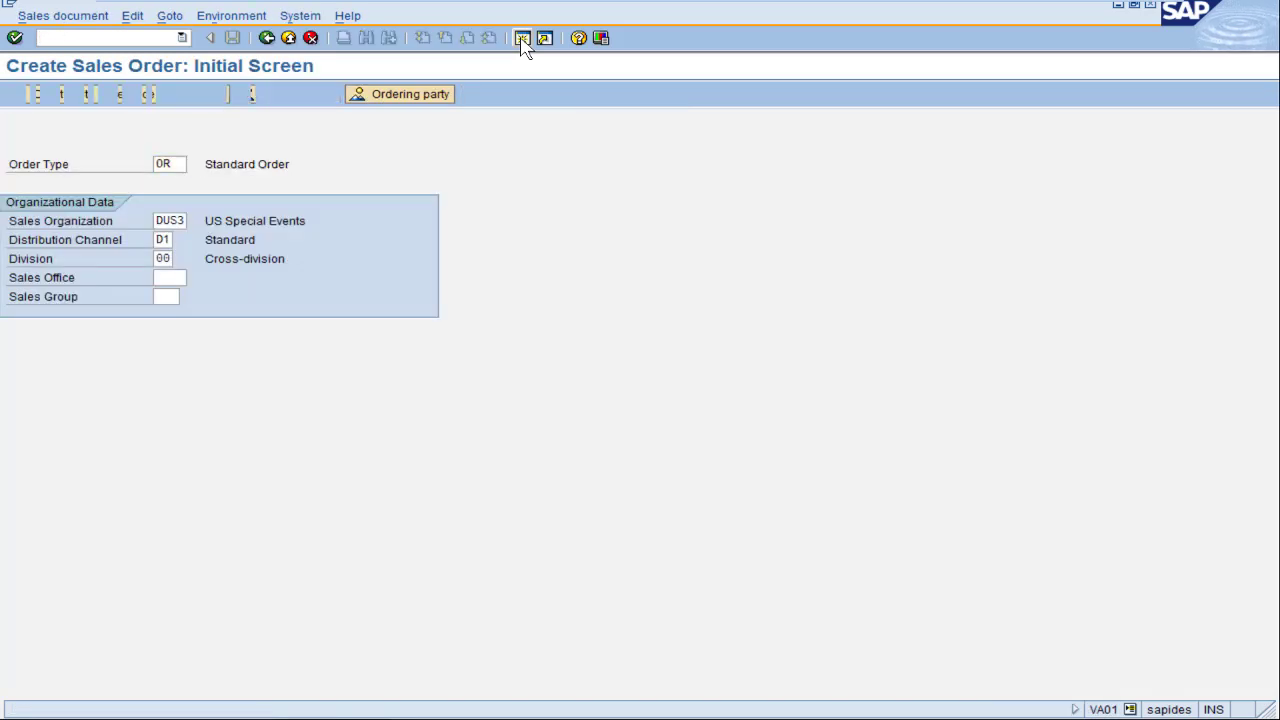
type("100243")
key("Return")
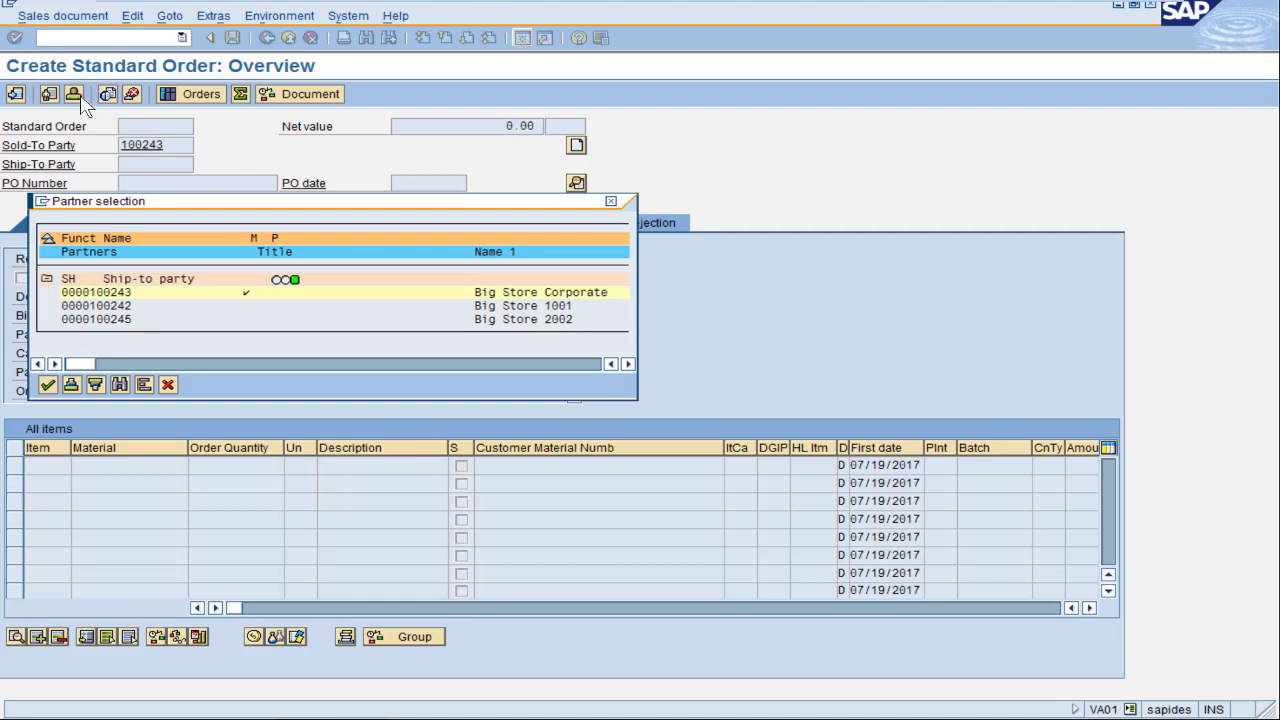
double_click(125, 306)
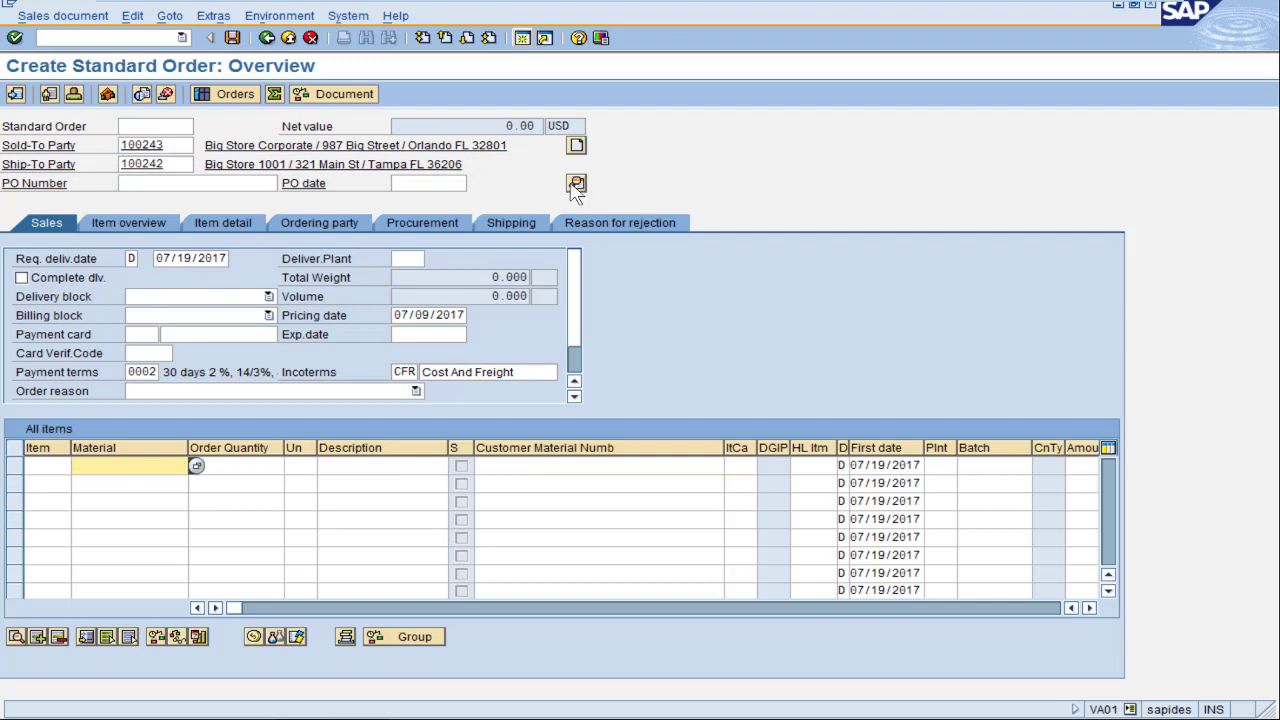
Review the partners in the sales order header, discard the order and return to the SAP Easy Access screen
left_click(577, 184)
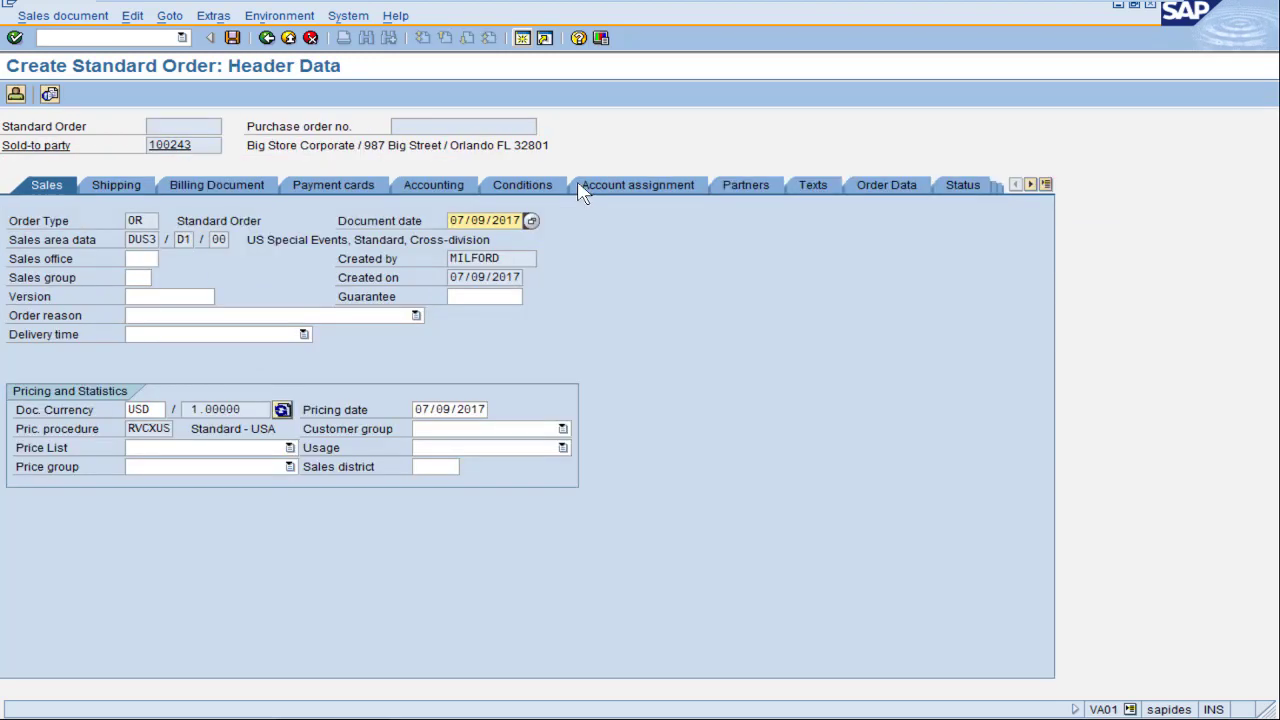
left_click(748, 190)
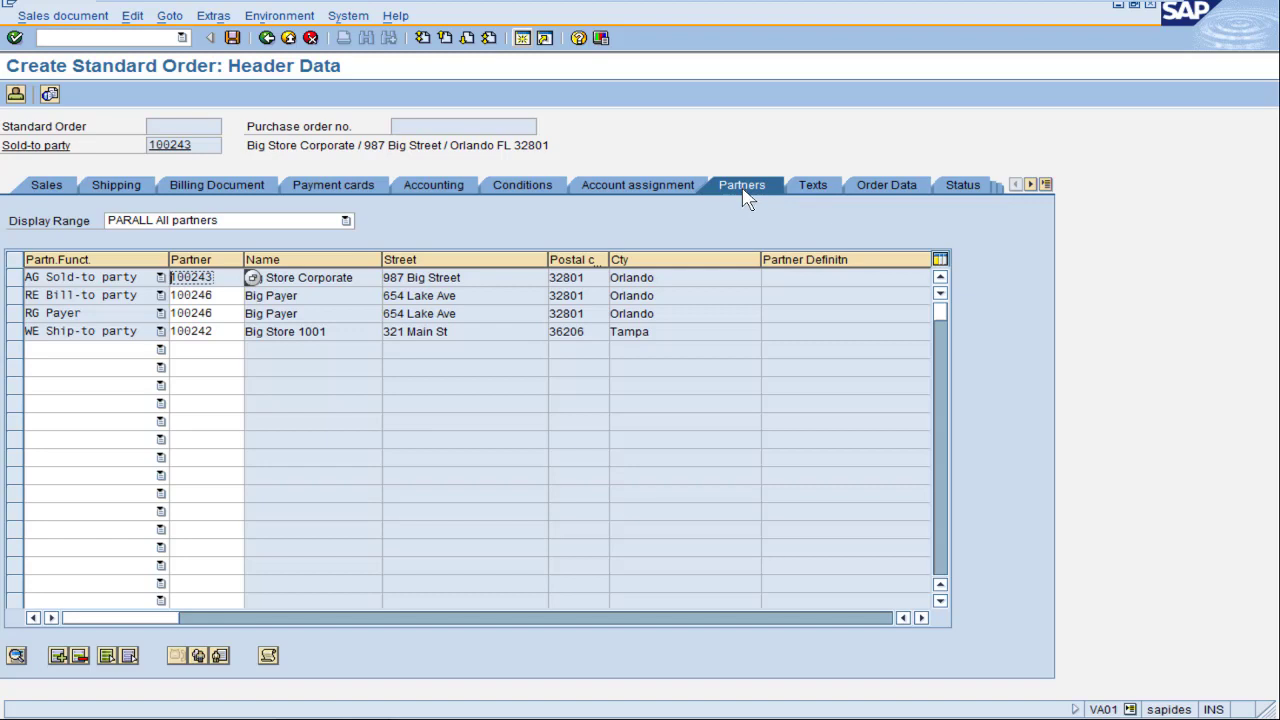
left_click(311, 38)
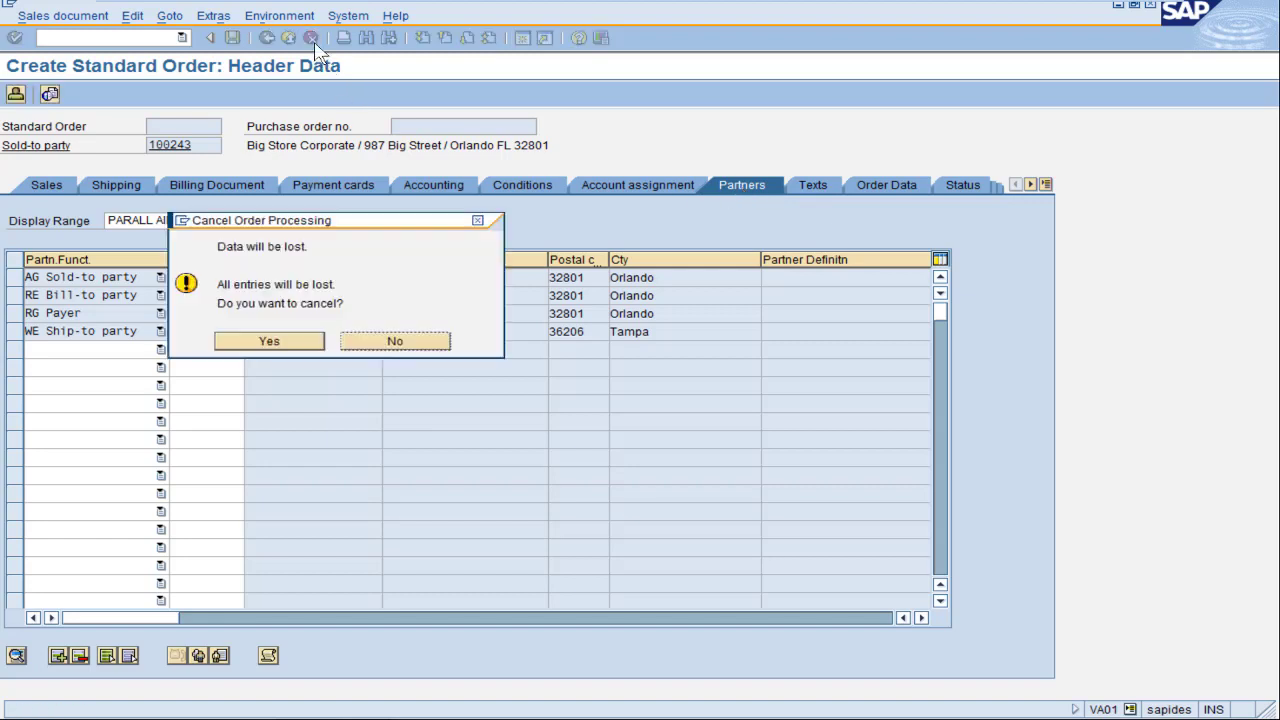
left_click(290, 342)
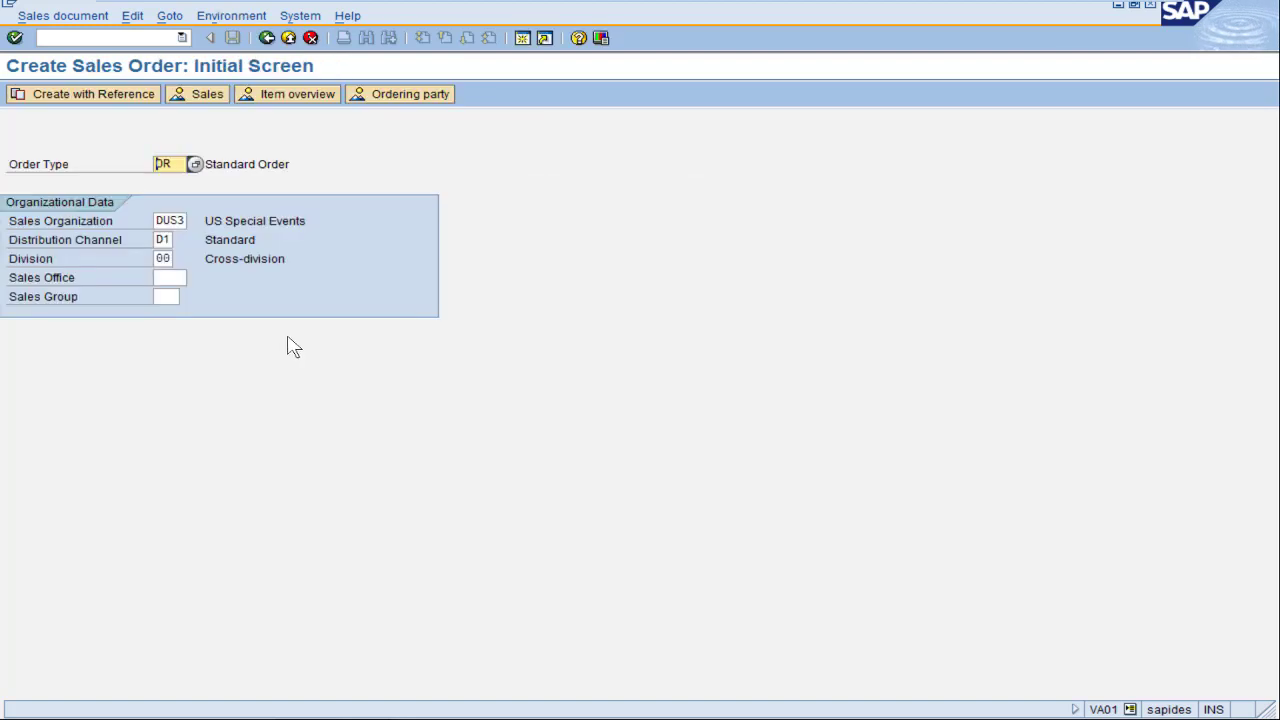
left_click(266, 39)
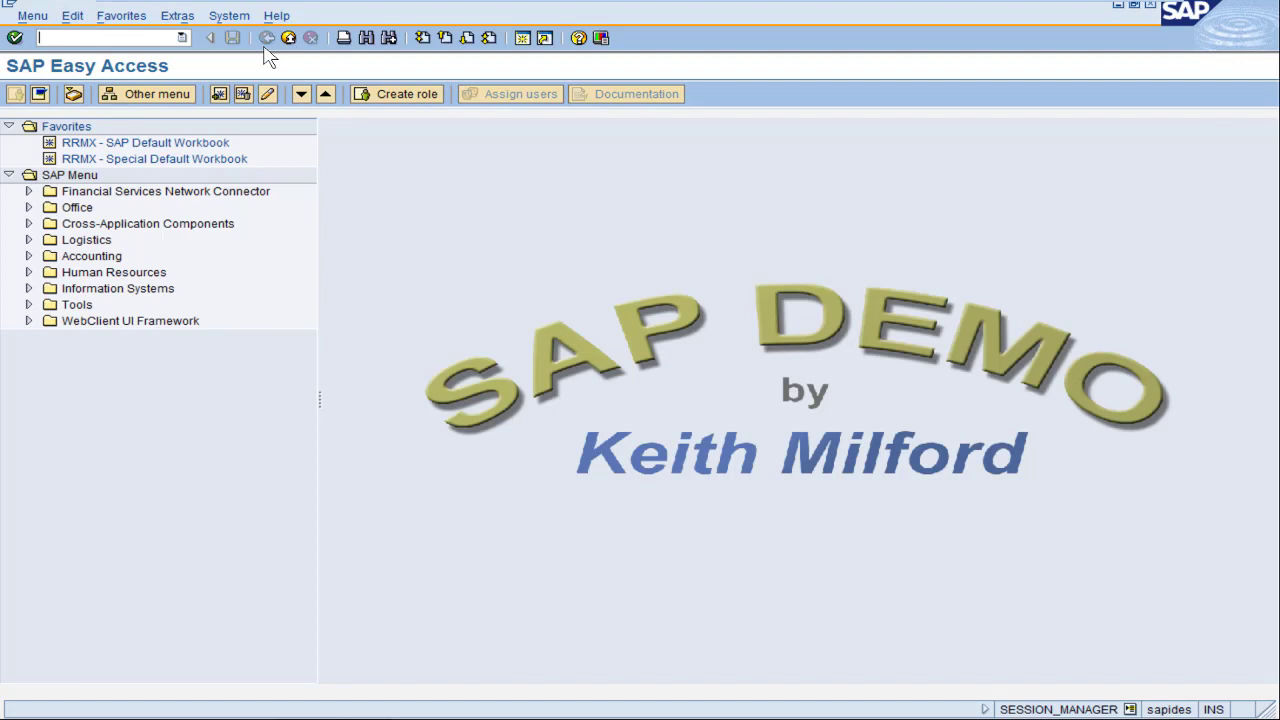
Open the SPRO implementation guide and run Define Account Groups and Field Selection for Customers under Logistics - General, Business Partner, Customers, Control
type("spro")
key("Return")
left_click(133, 95)
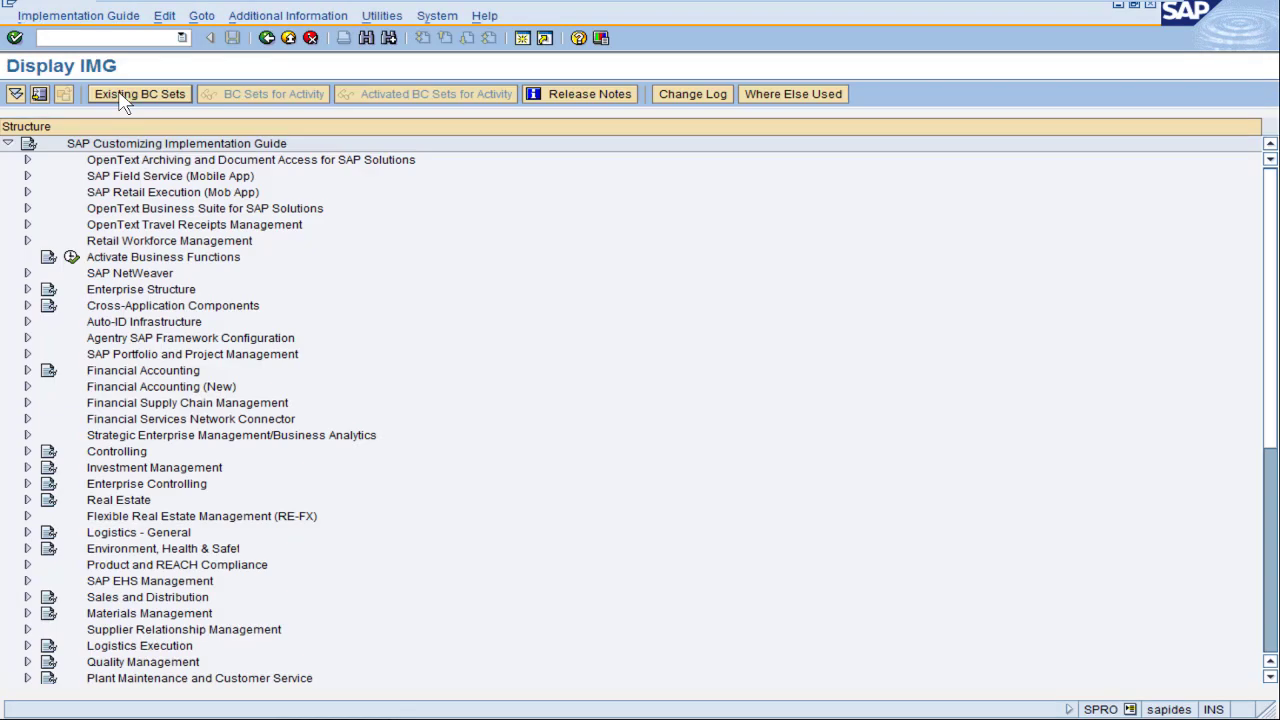
left_click(27, 532)
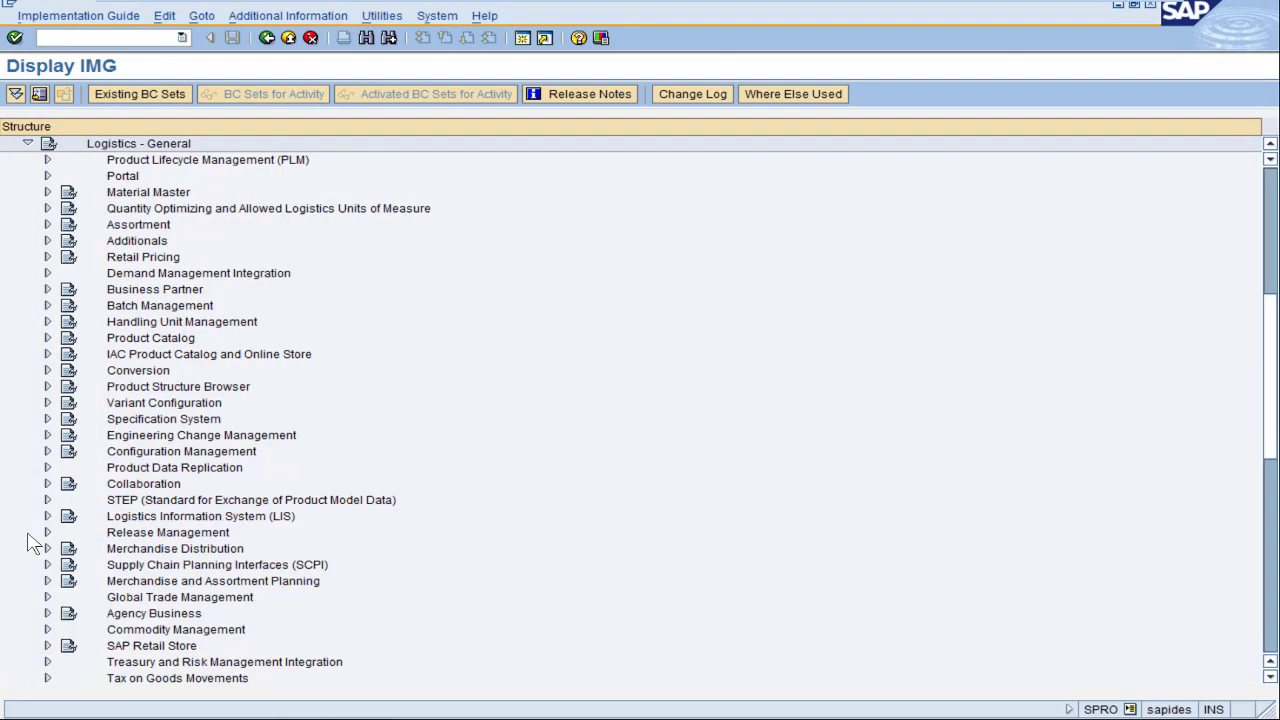
left_click(47, 290)
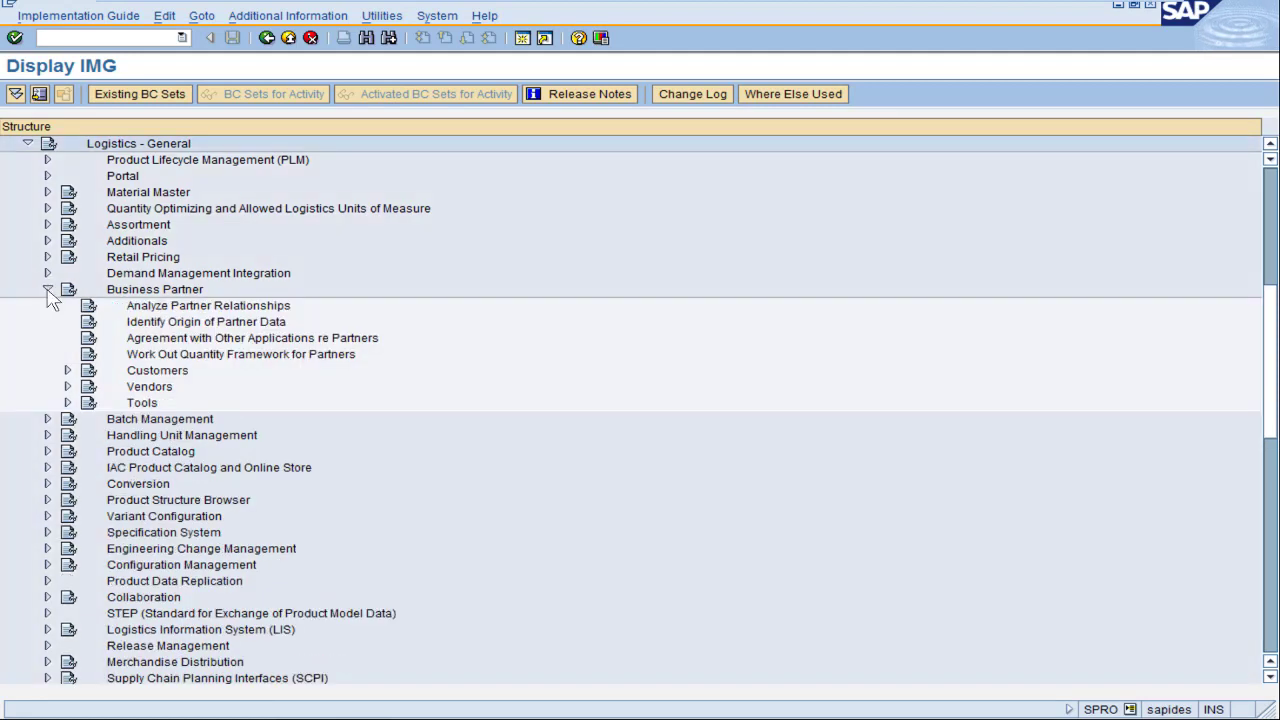
left_click(67, 370)
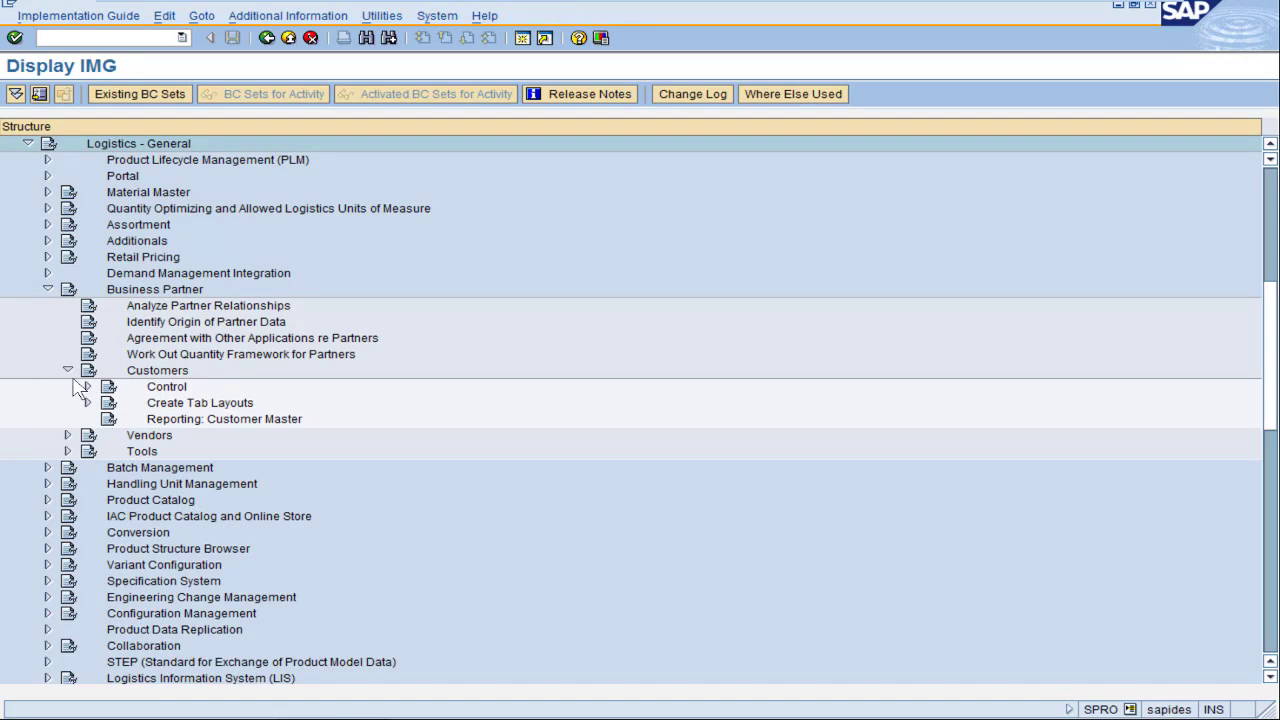
left_click(87, 387)
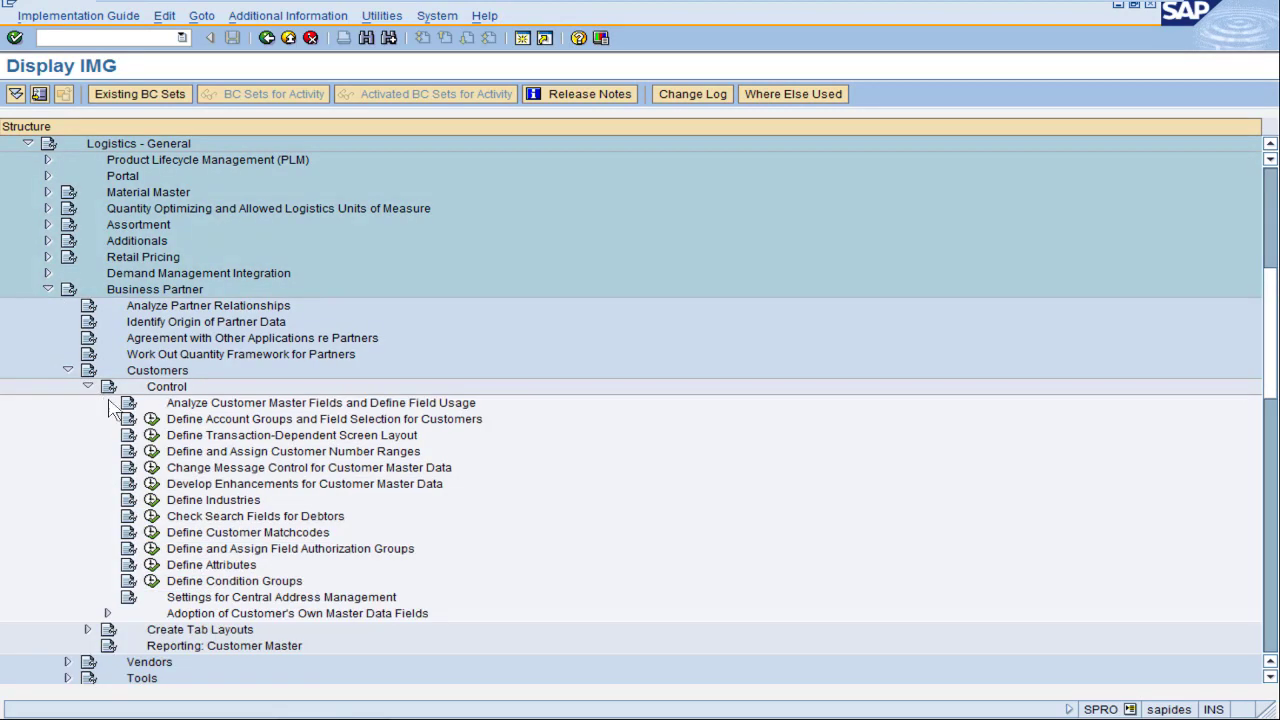
left_click(150, 419)
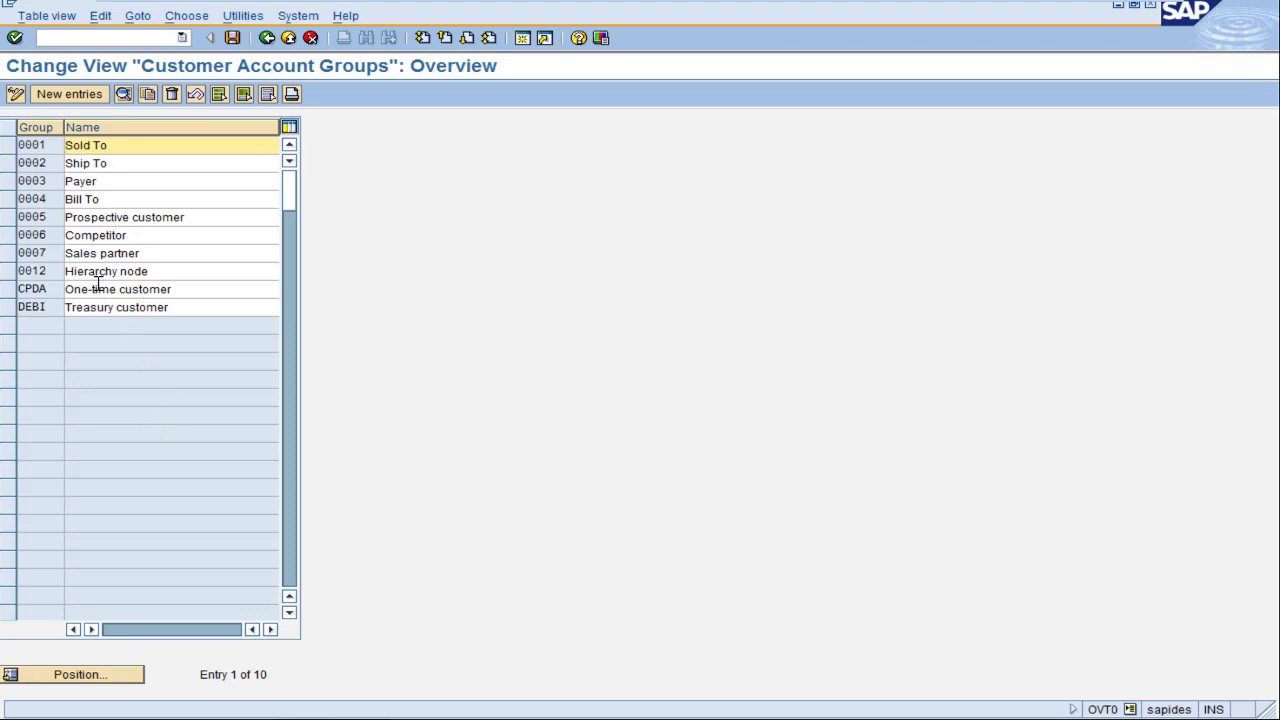
Check the partner determination procedure assigned to the Sold To and Ship To account groups, and return to the implementation guide
double_click(123, 145)
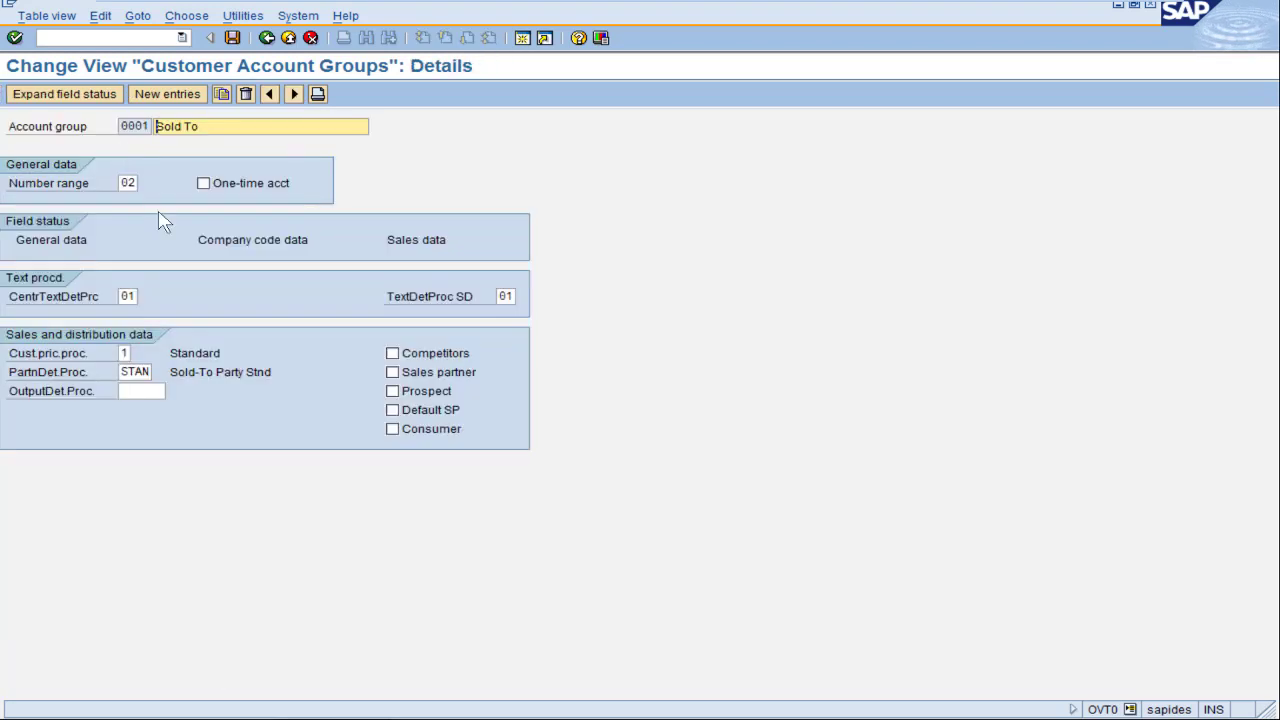
left_click(124, 372)
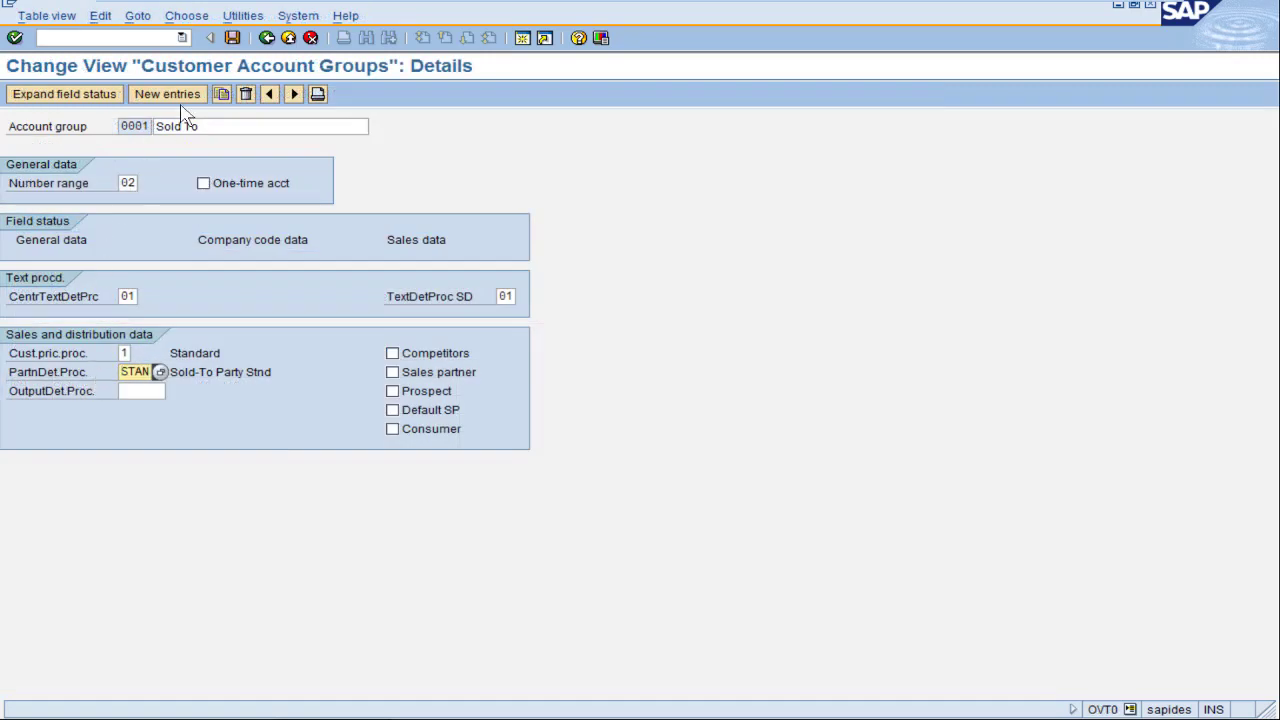
left_click(266, 38)
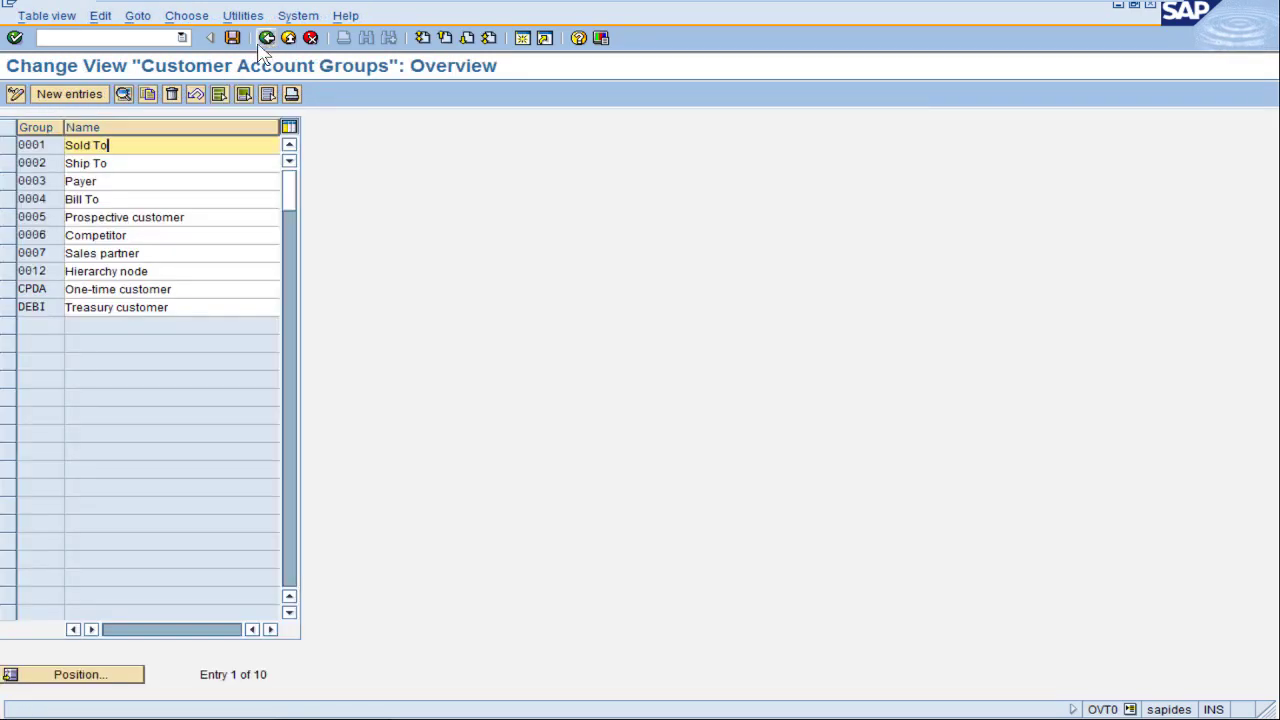
double_click(127, 166)
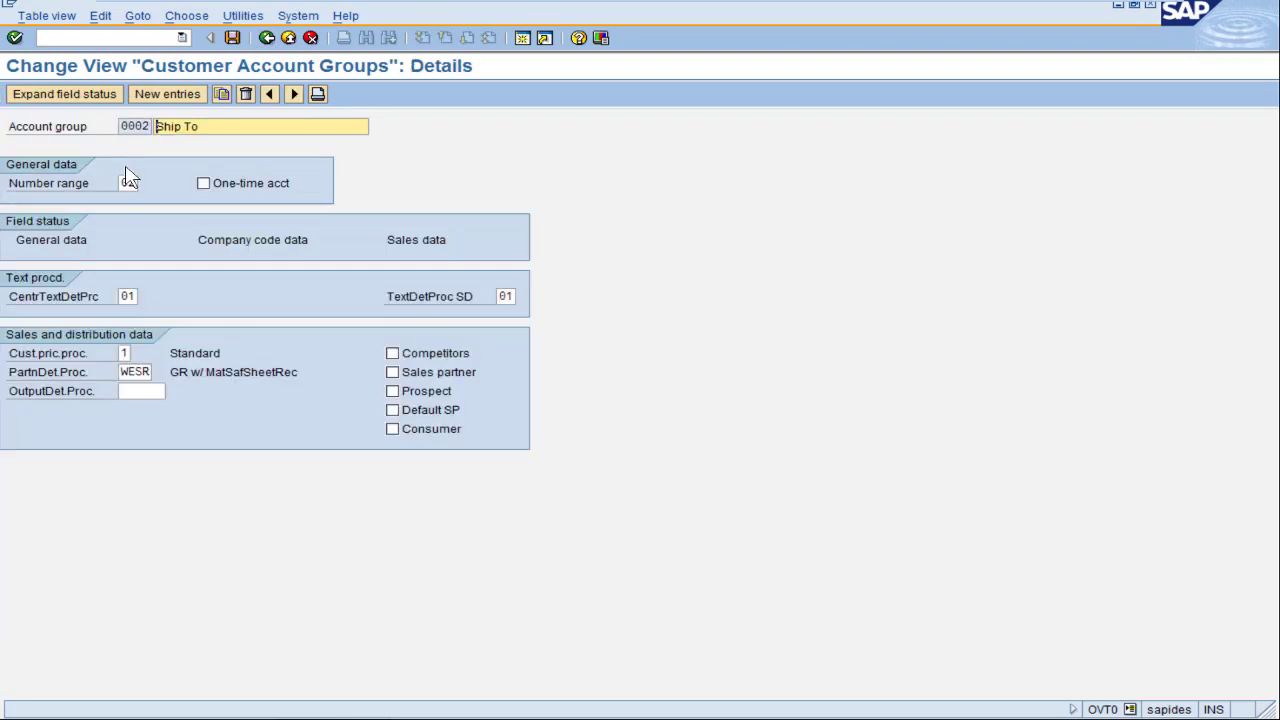
mouse_move(121, 372)
left_mouse_down()
mouse_move(157, 372)
mouse_move(117, 372)
left_mouse_up()
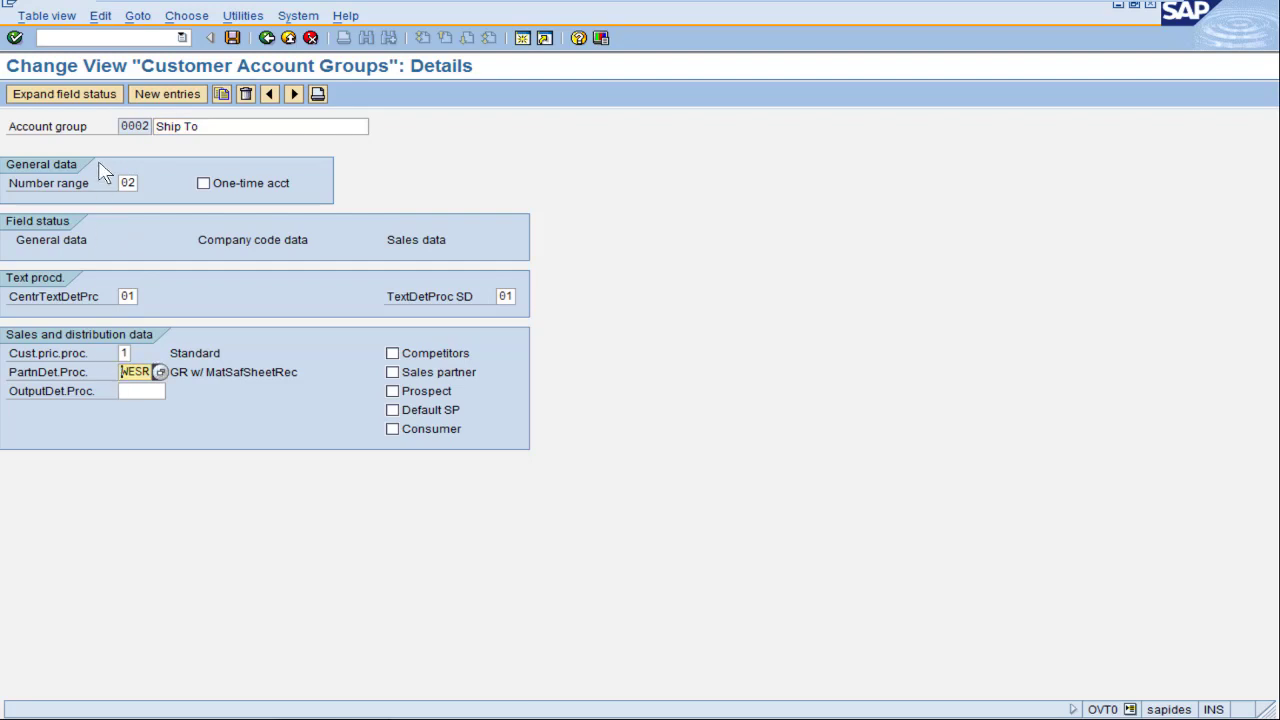
left_click(268, 39)
left_click(268, 39)
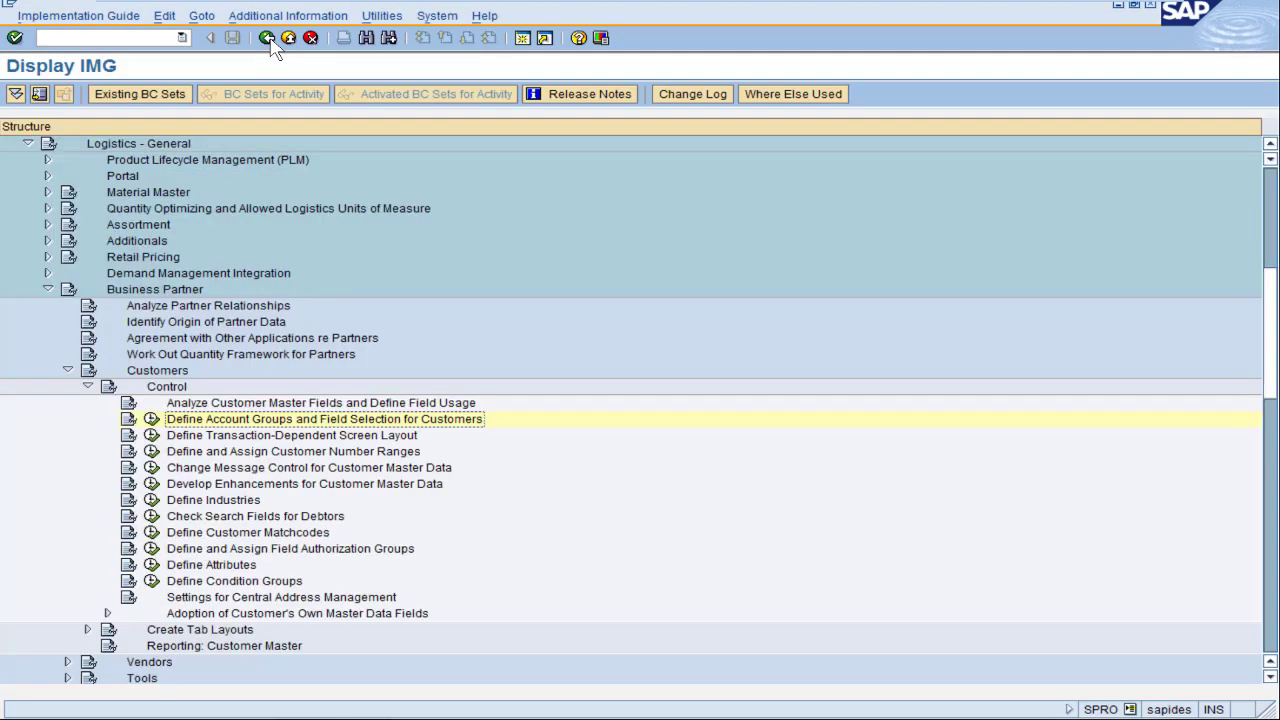
Open Set Up Partner Determination for Customer Master under Sales and Distribution, Basic Functions, Partner Determination
left_click(28, 144)
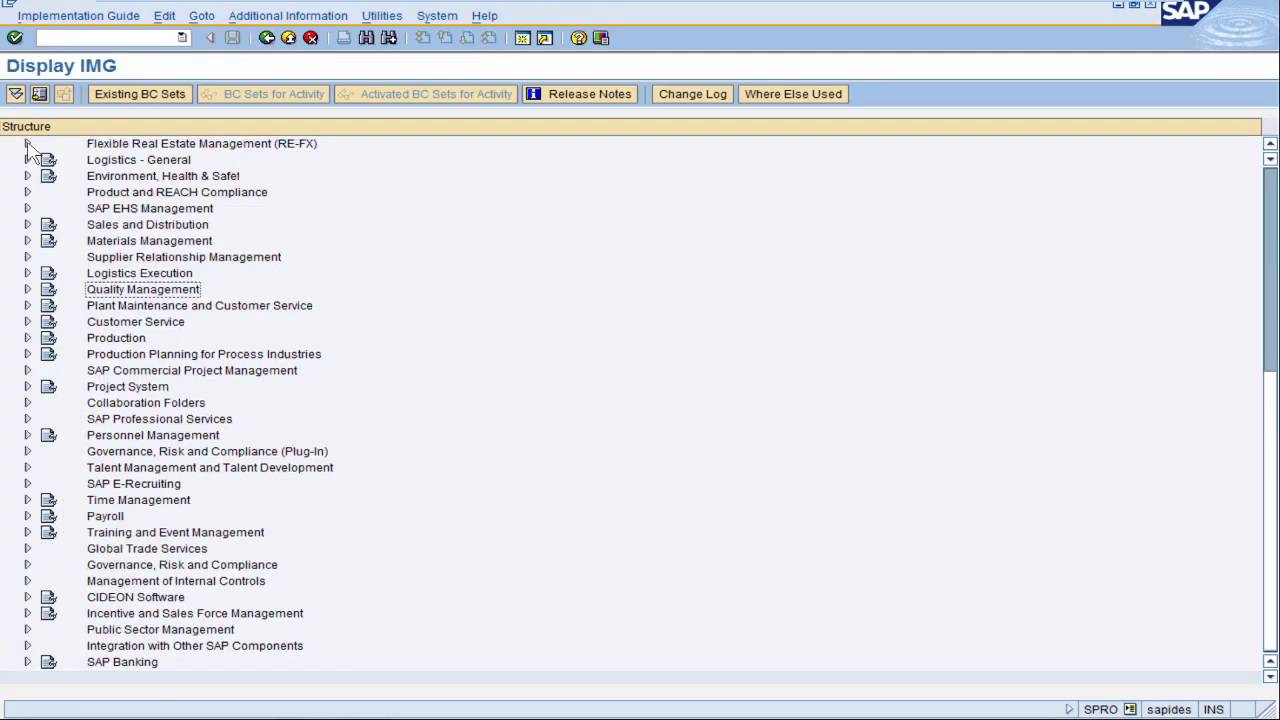
left_click(28, 225)
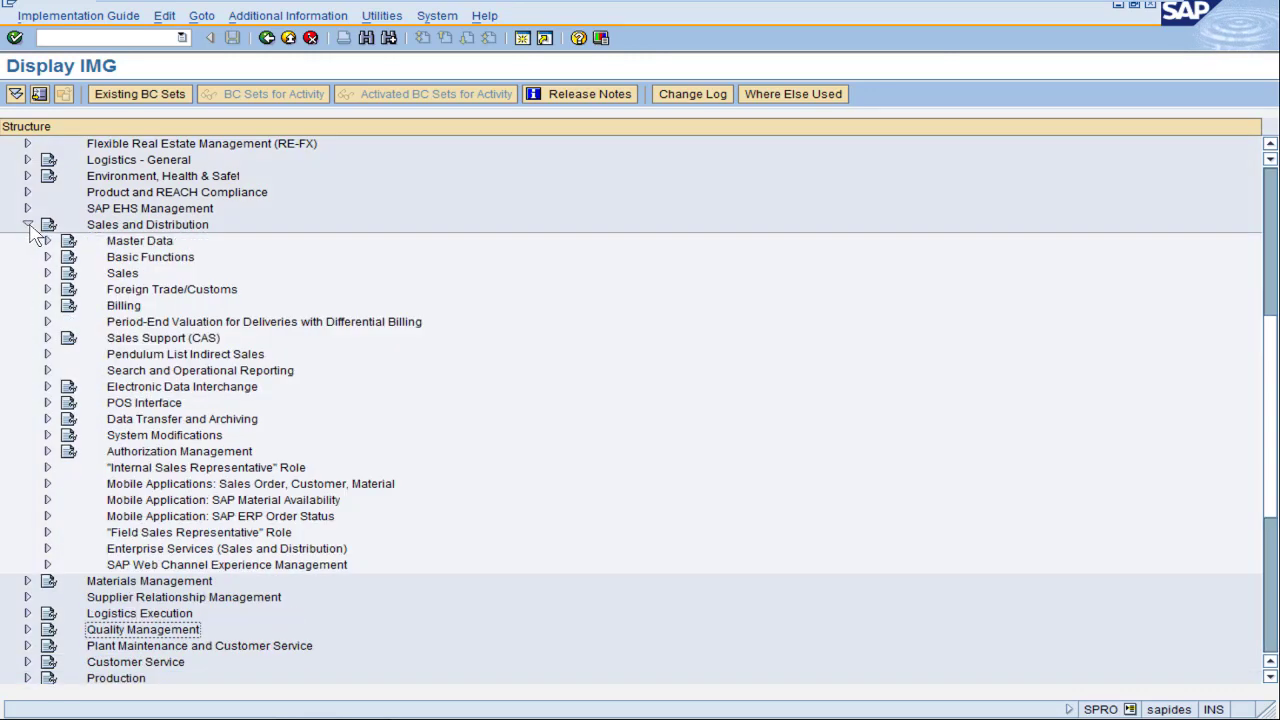
left_click(47, 257)
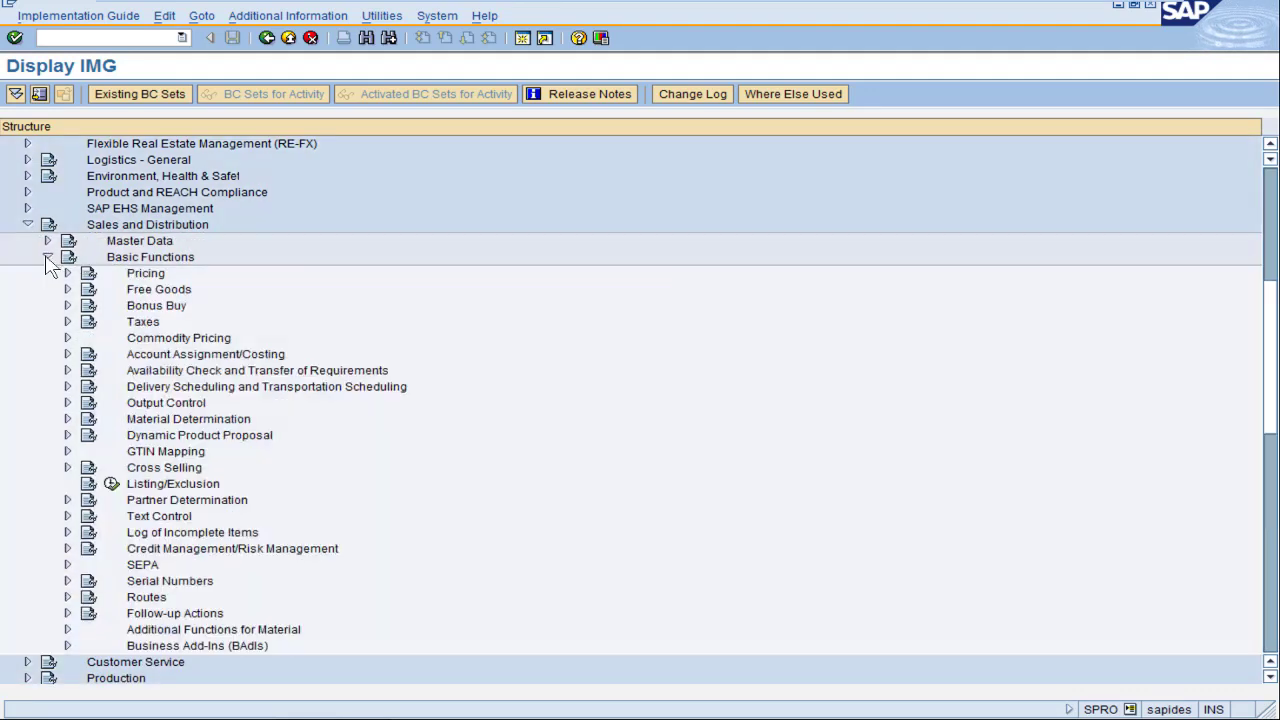
left_click(68, 499)
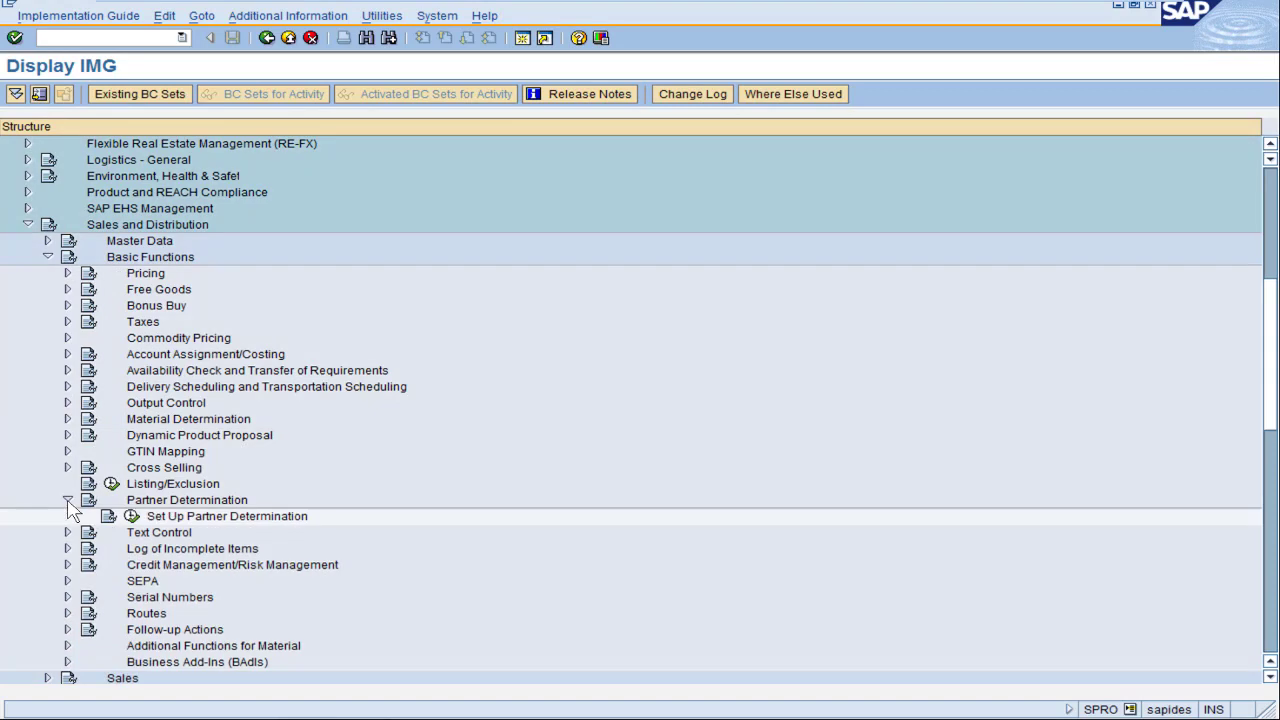
left_click(132, 518)
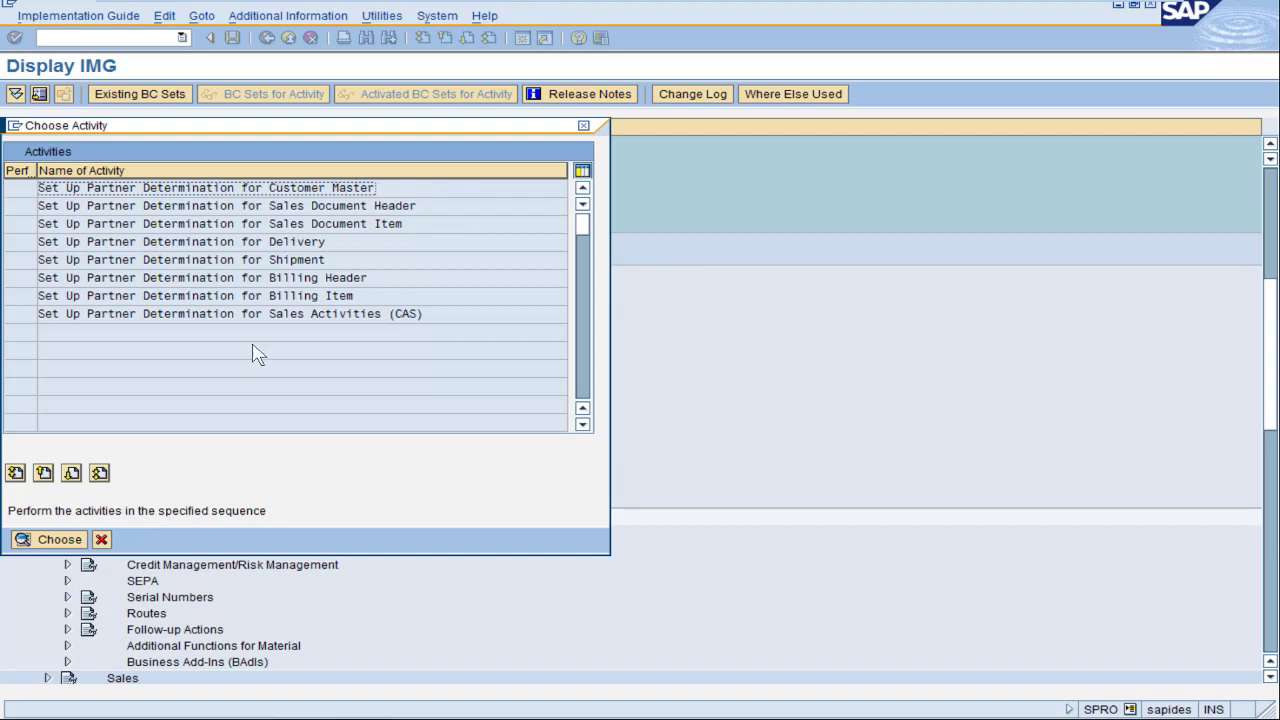
double_click(293, 190)
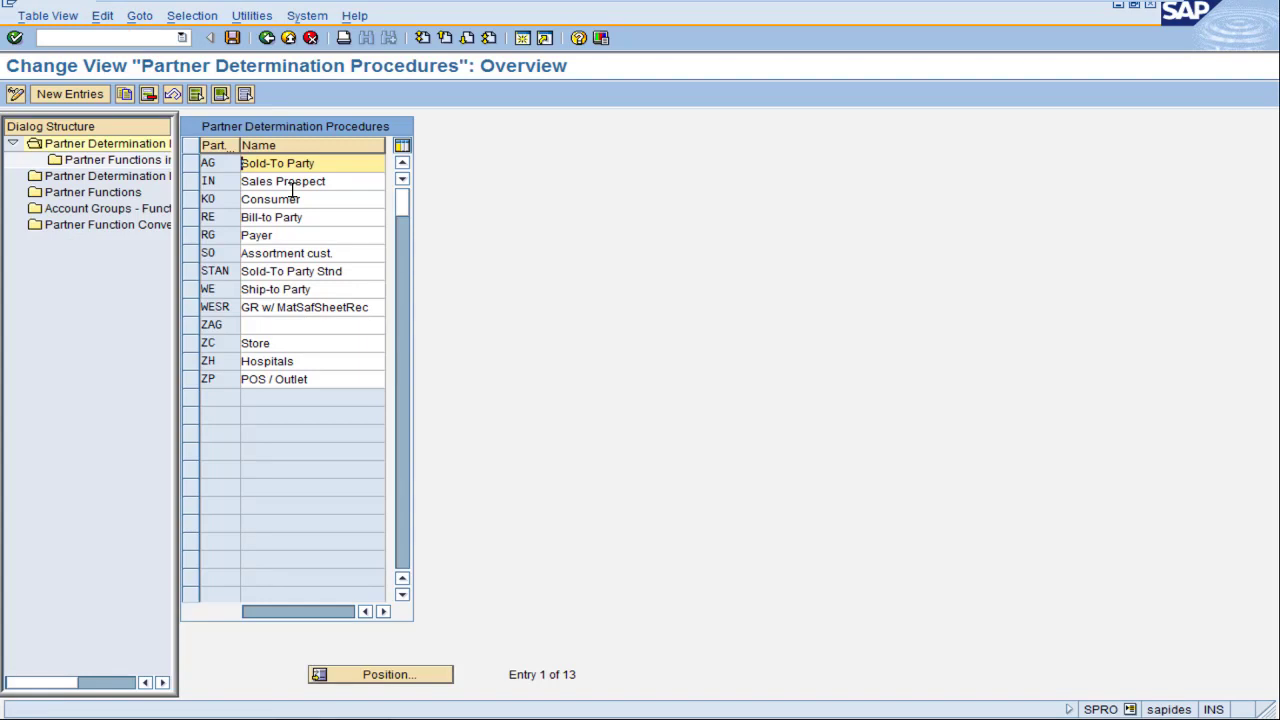
Widen the dialog structure, mark the STAN and WESR partner determination procedures for review, and clear both selections
left_click_drag(174, 252, 366, 247)
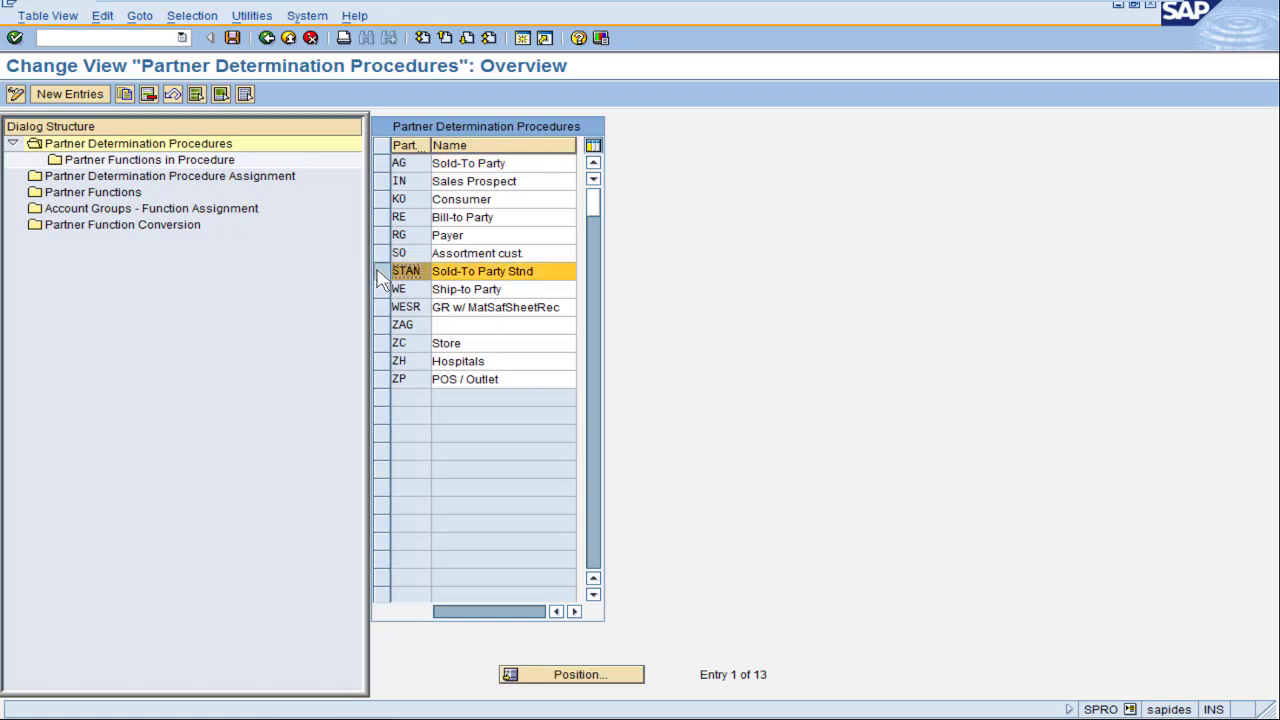
left_click(381, 307)
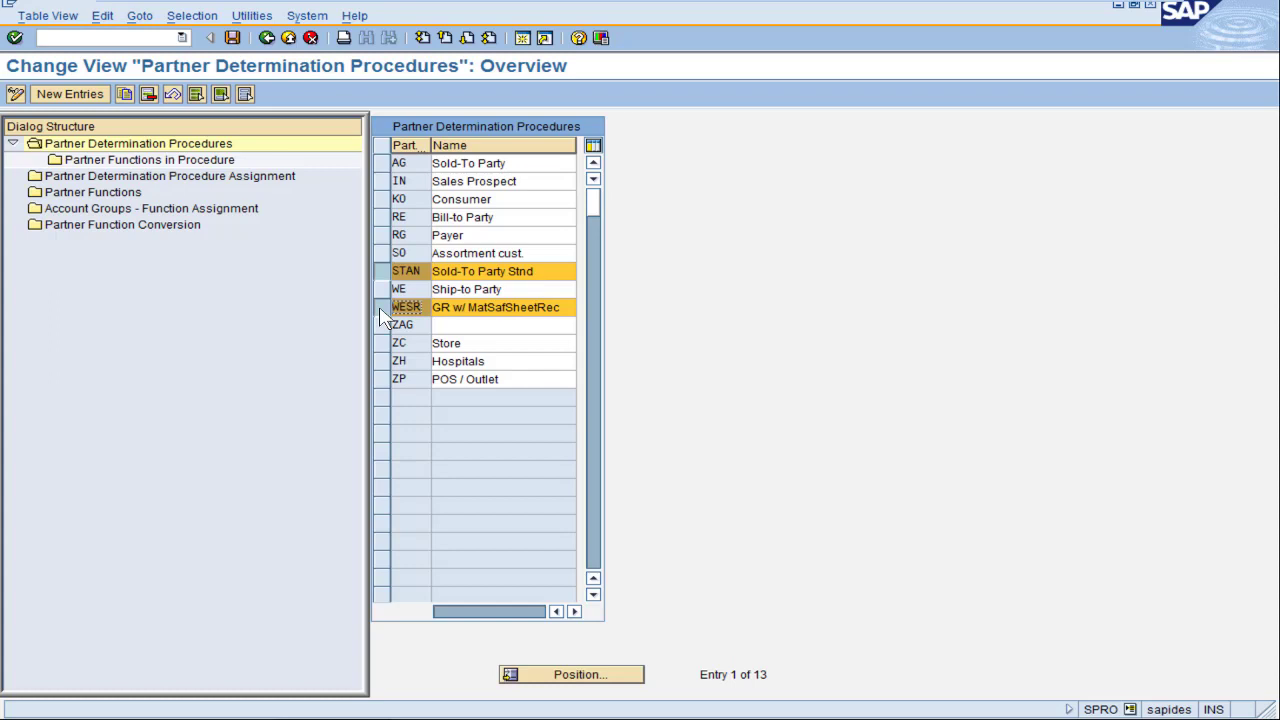
left_click(380, 308)
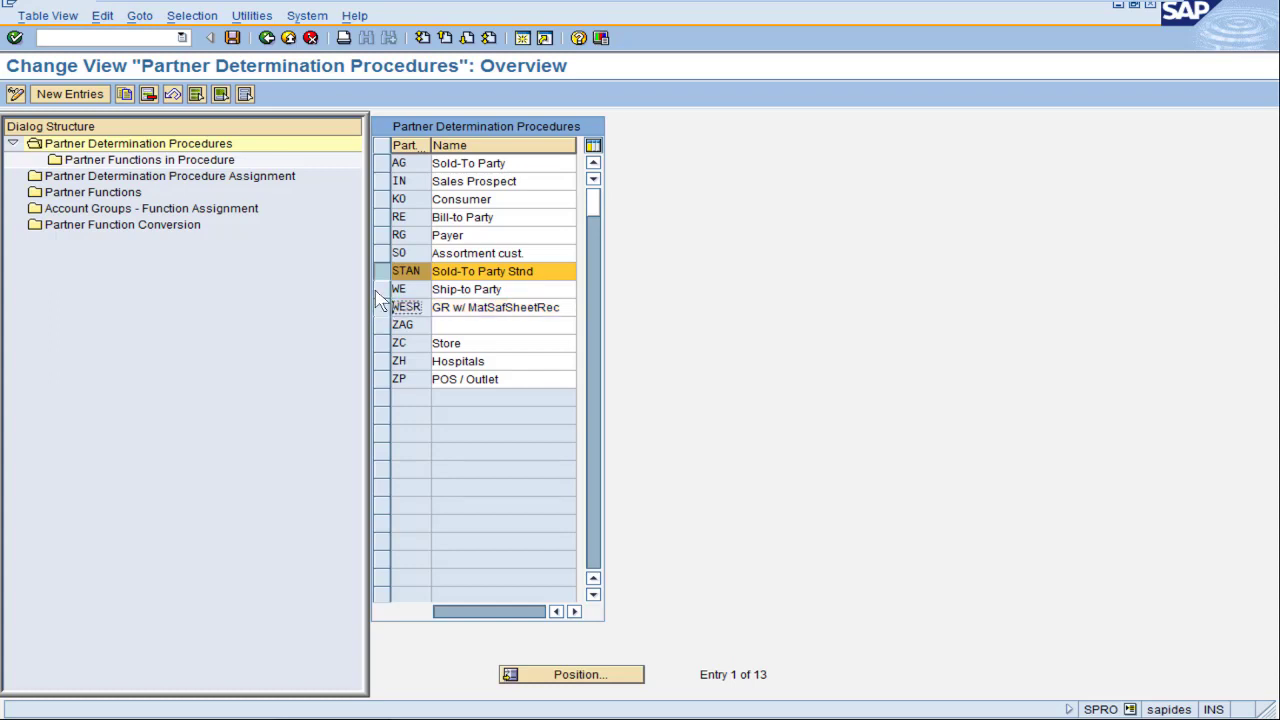
left_click(381, 273)
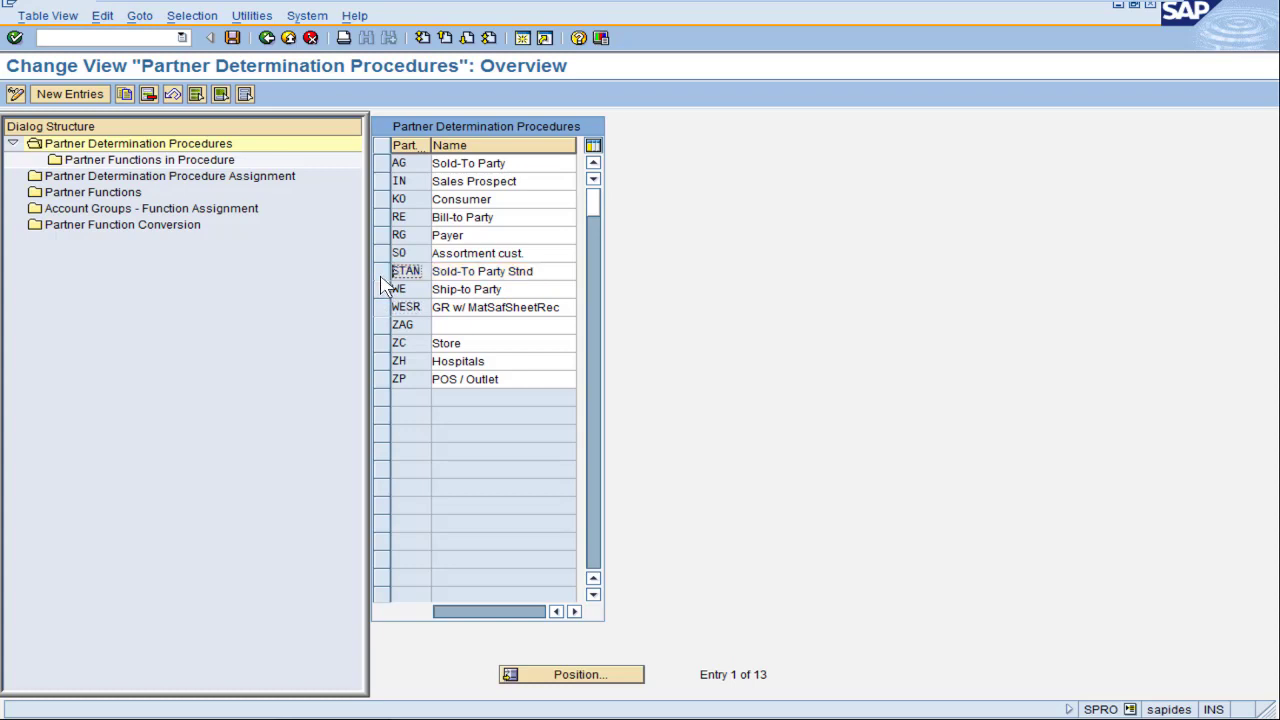
Create a new partner function Z1 named Data Rep with partner type KU (Customer)
left_click(38, 198)
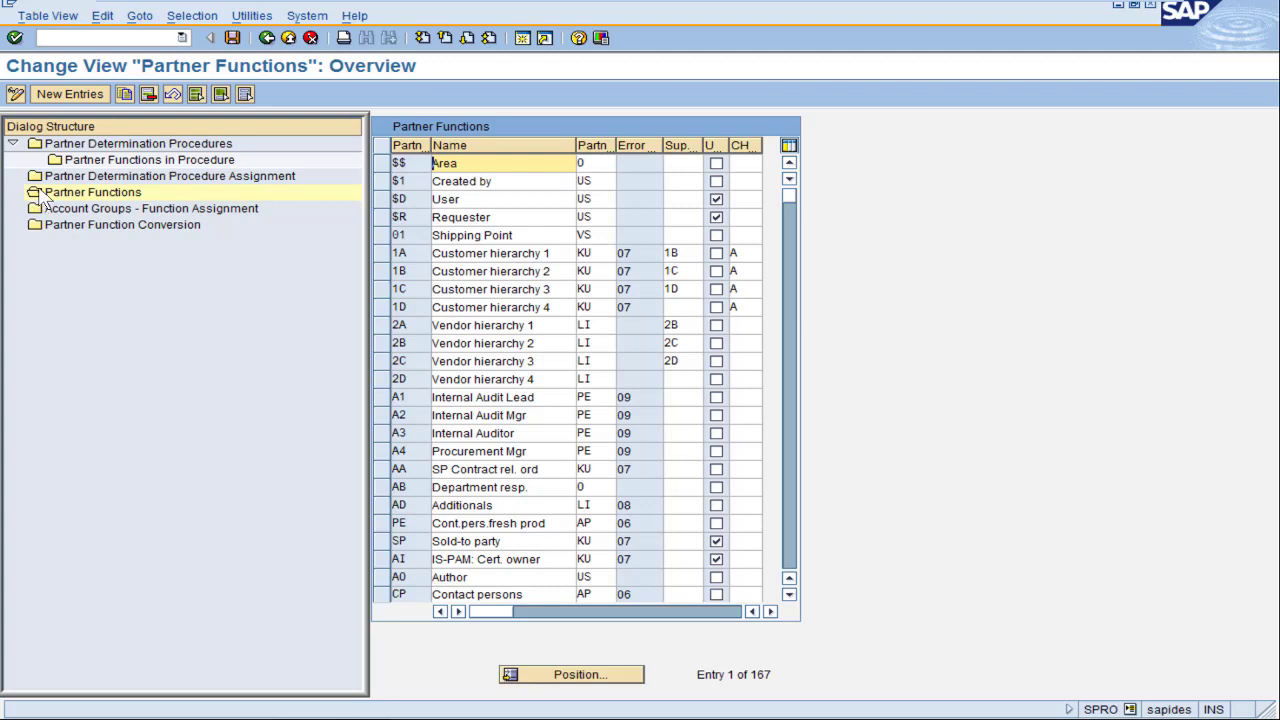
left_click(86, 97)
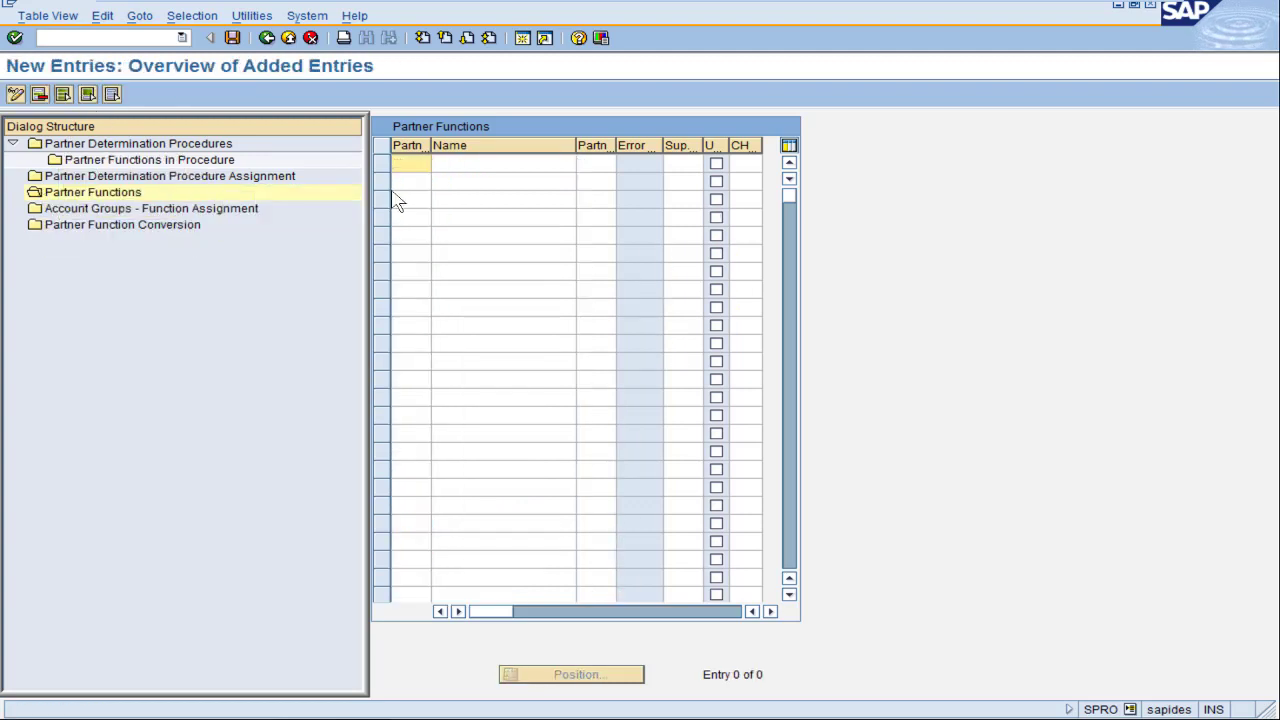
type("Z1")
key("Tab")
type("Data")
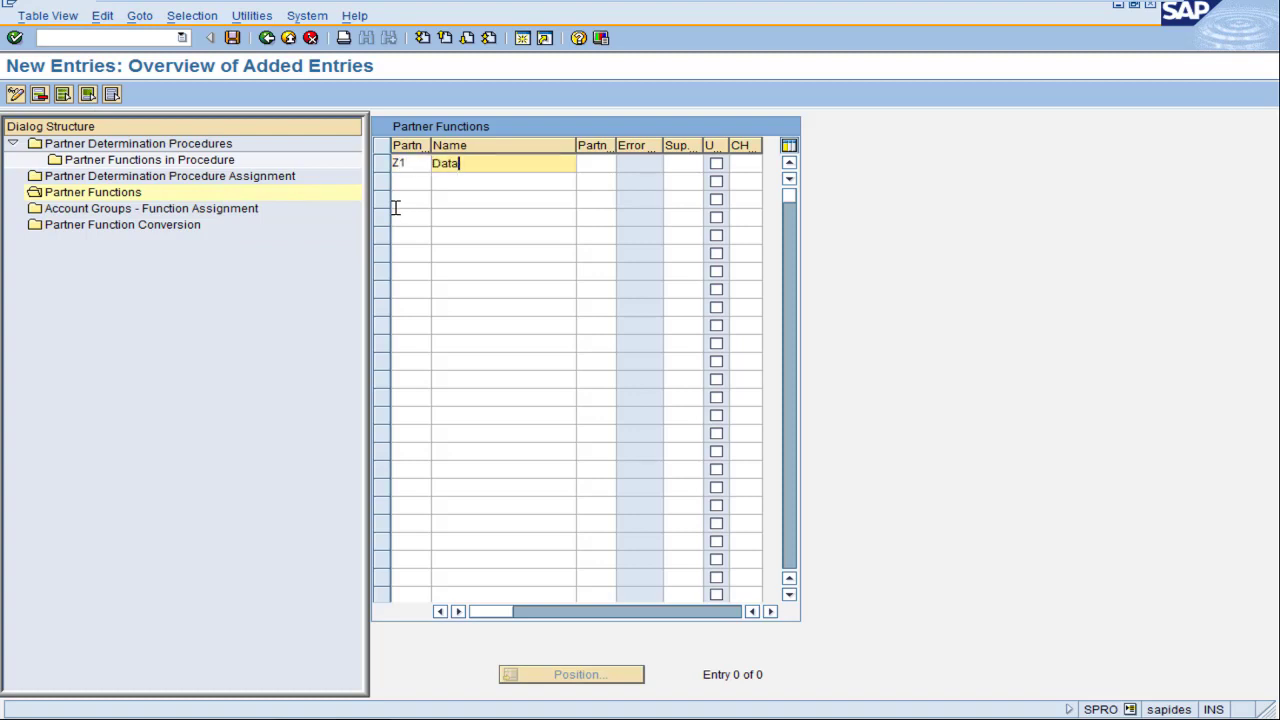
type(" Rep")
left_click(604, 167)
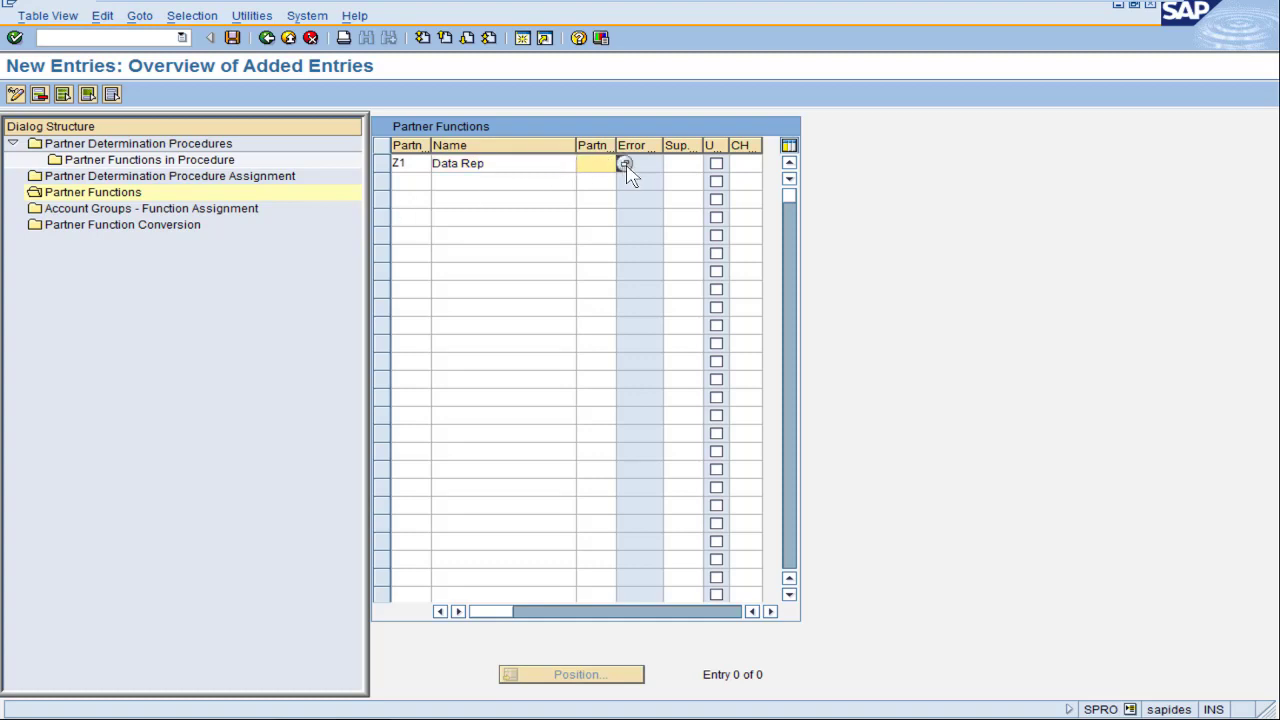
key("F4")
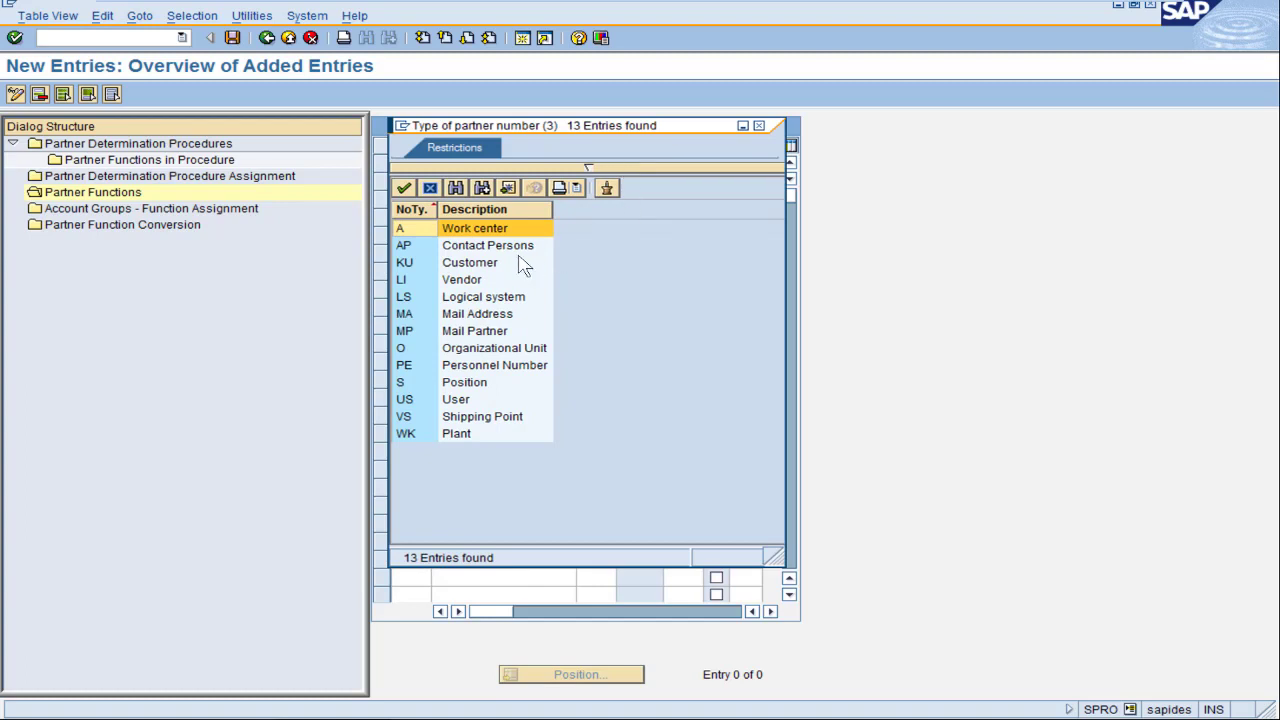
double_click(407, 268)
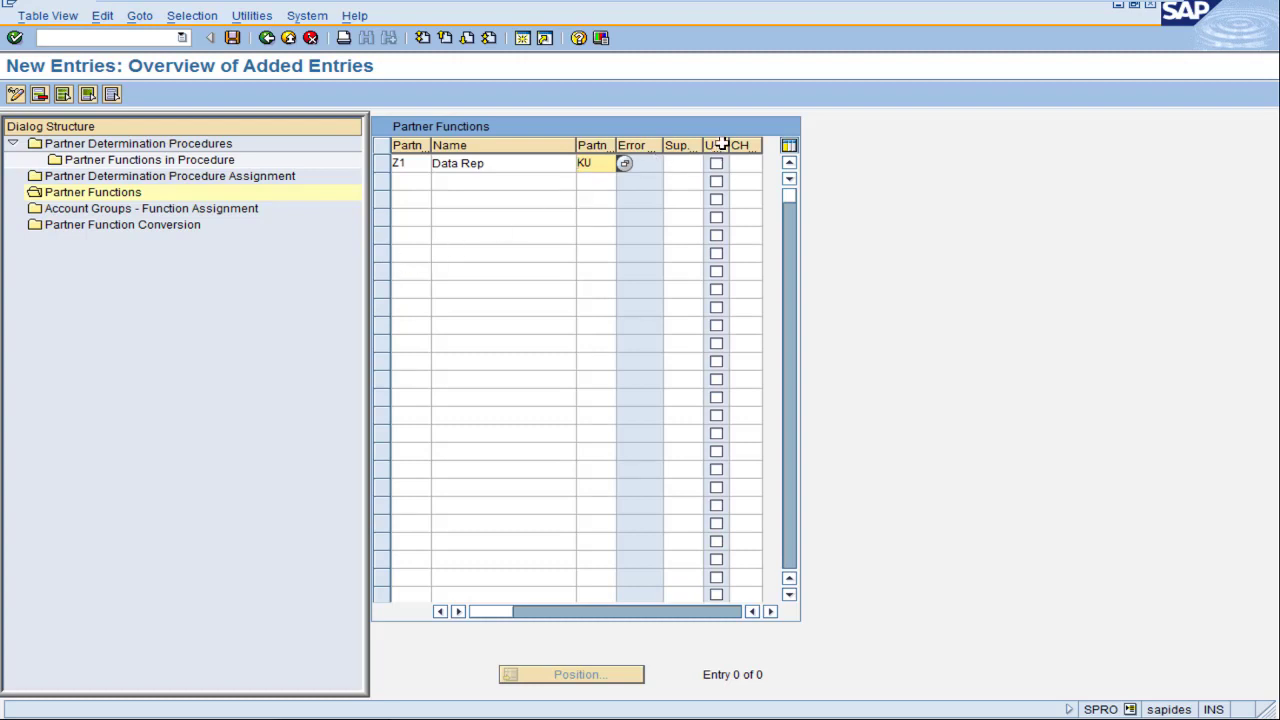
Mark partner function Z1 as Unique and save it to the SD Misc customizing request
left_click_drag(790, 143, 753, 158)
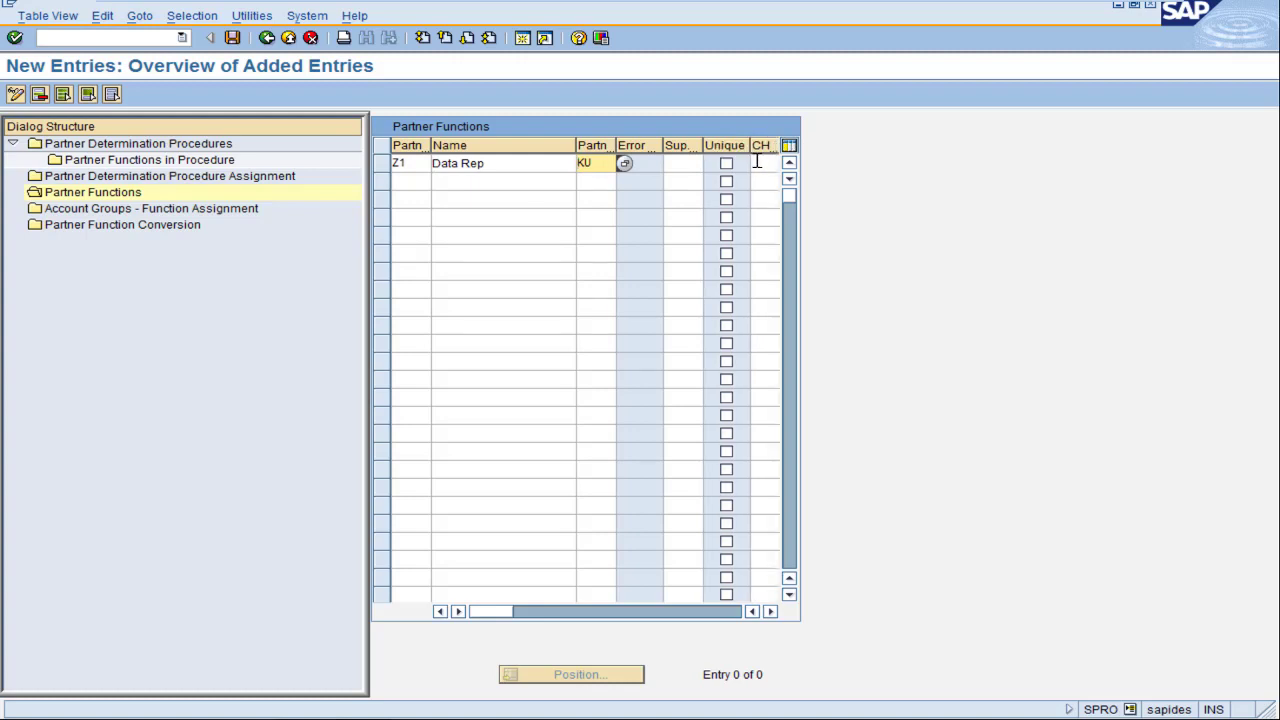
left_click(727, 165)
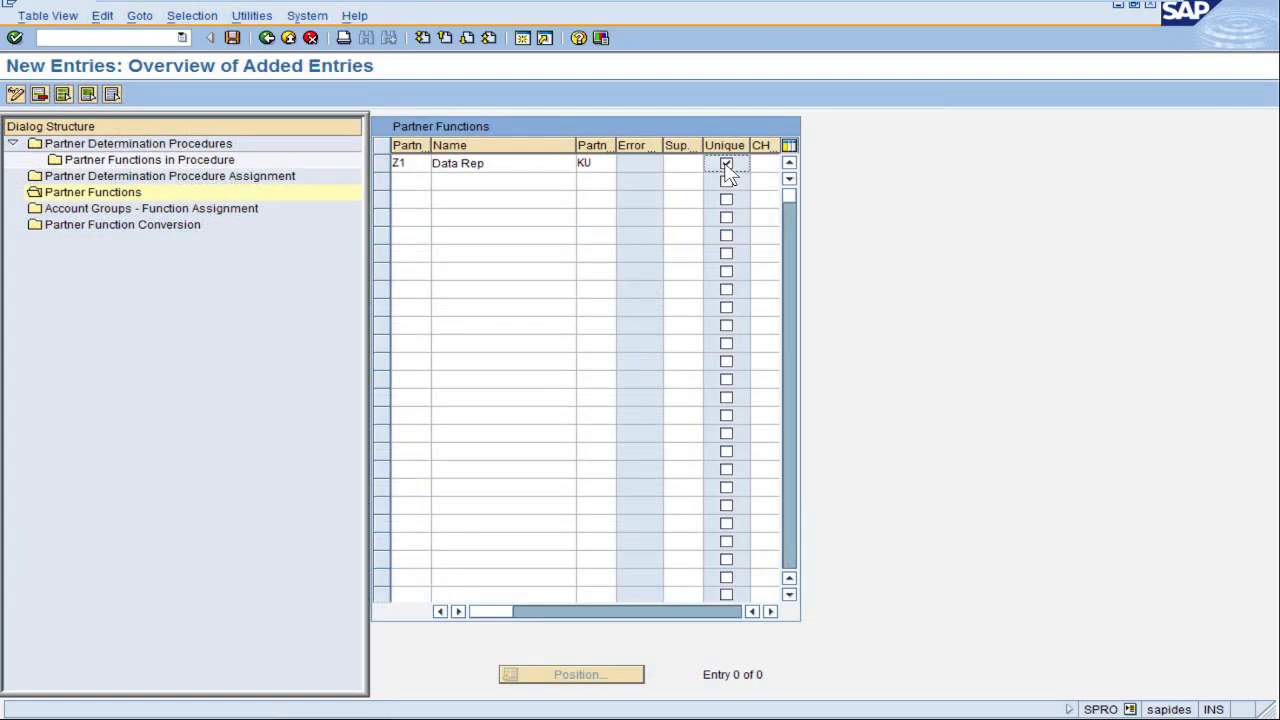
left_click(232, 38)
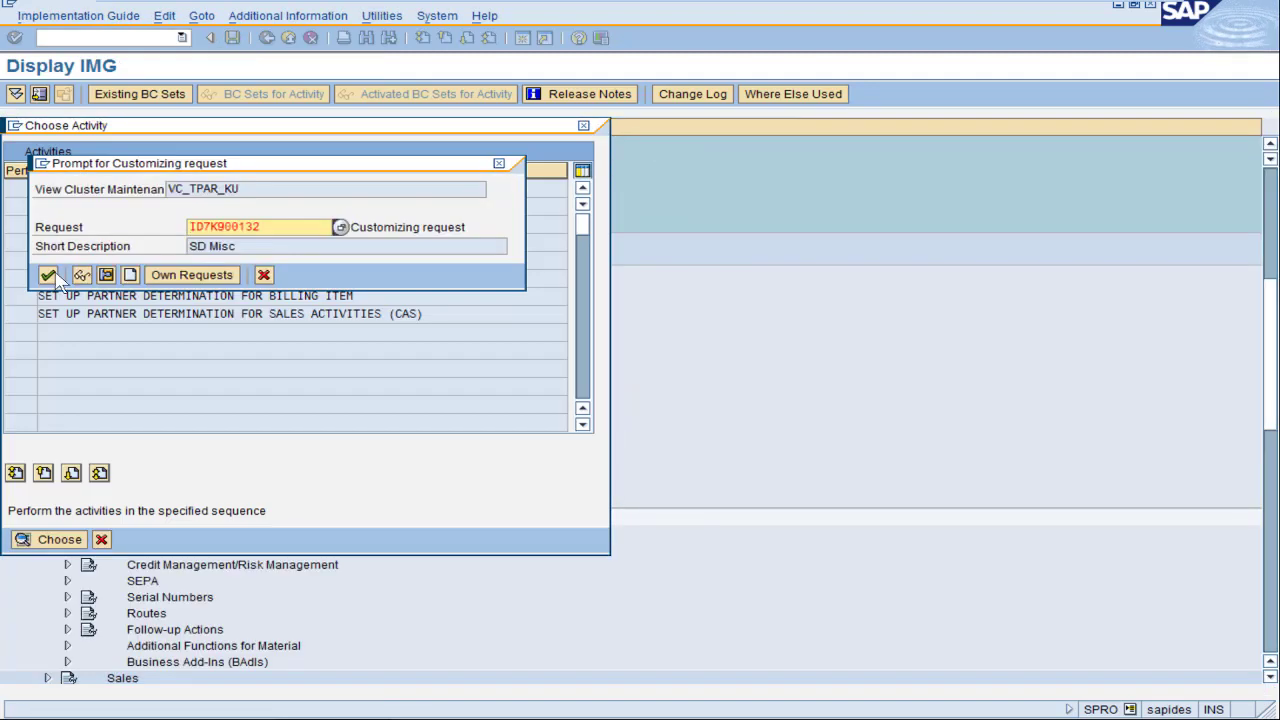
left_click(48, 275)
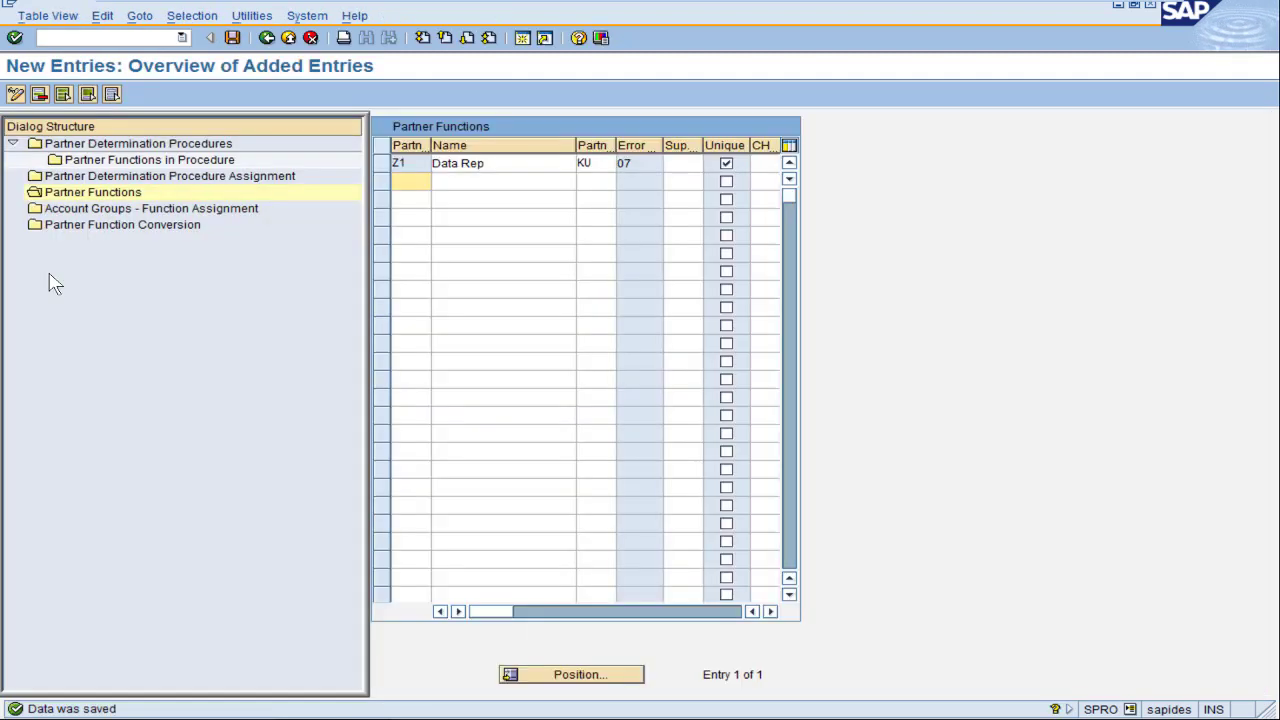
Assign partner function Z1 to account group 0007 in Account Groups - Function Assignment and save
left_click(40, 214)
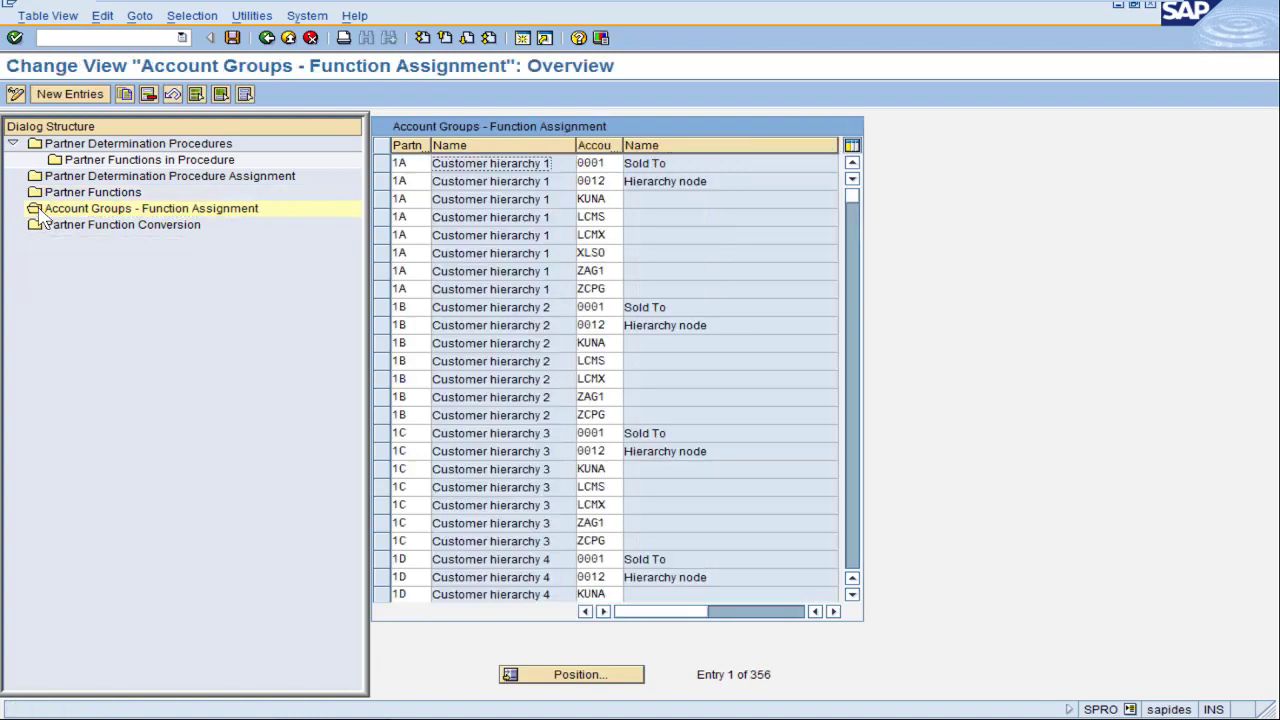
left_click(70, 94)
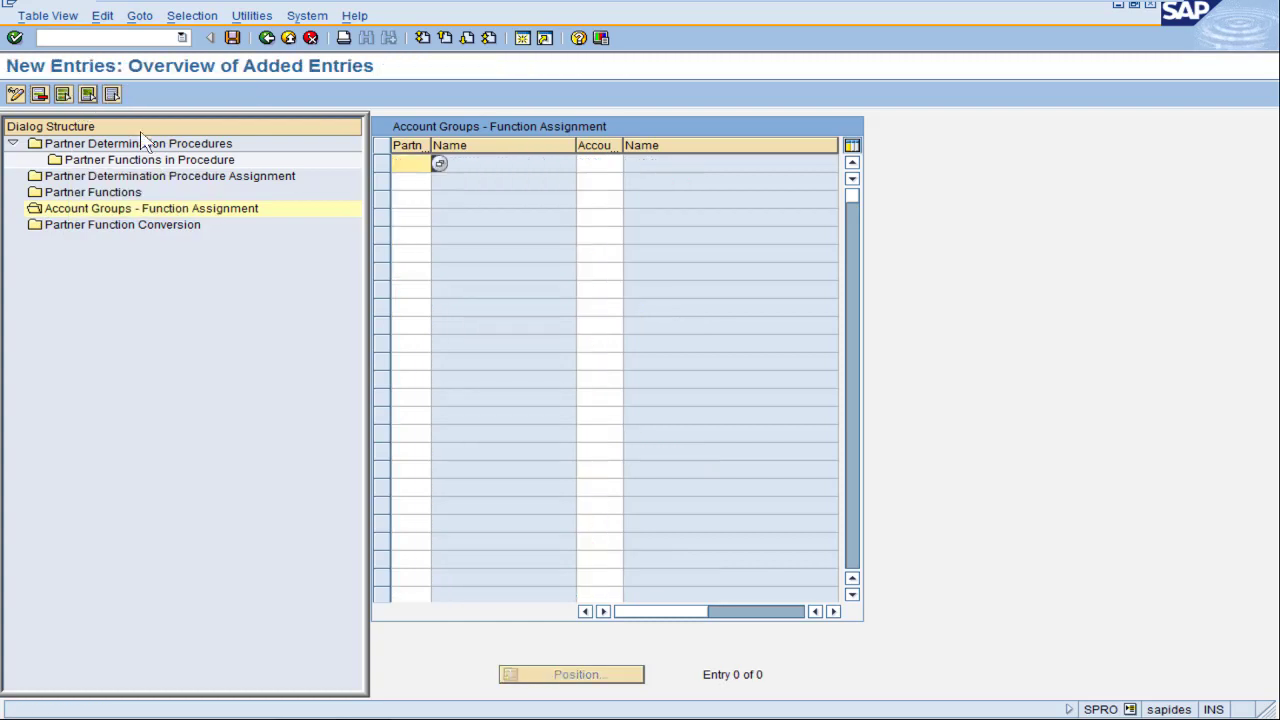
type("Z1")
key("Tab")
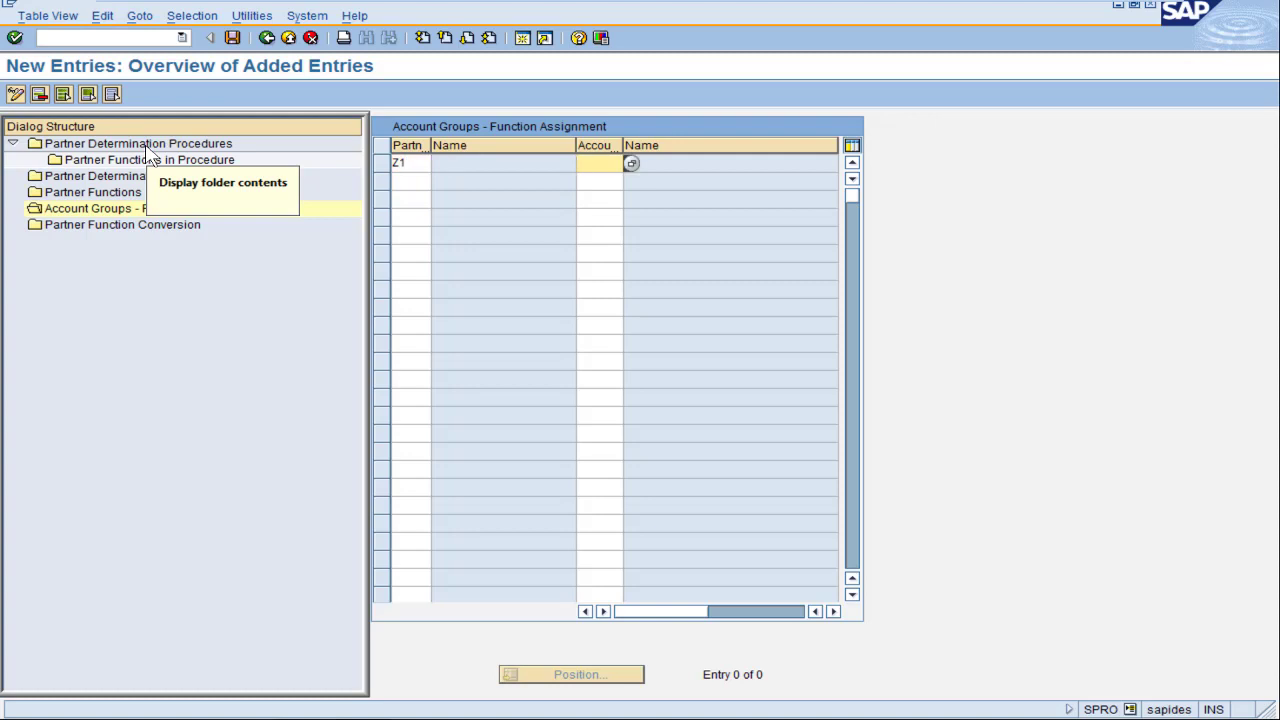
type("0007")
key("Return")
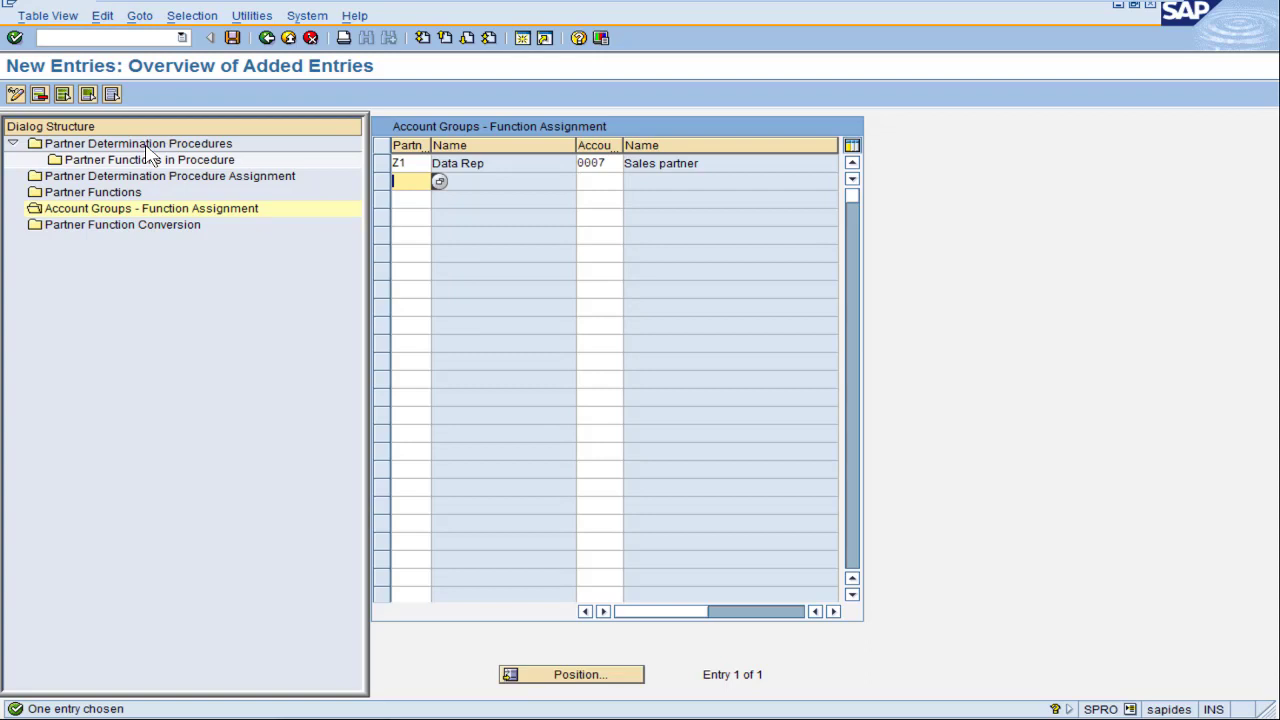
left_click(233, 39)
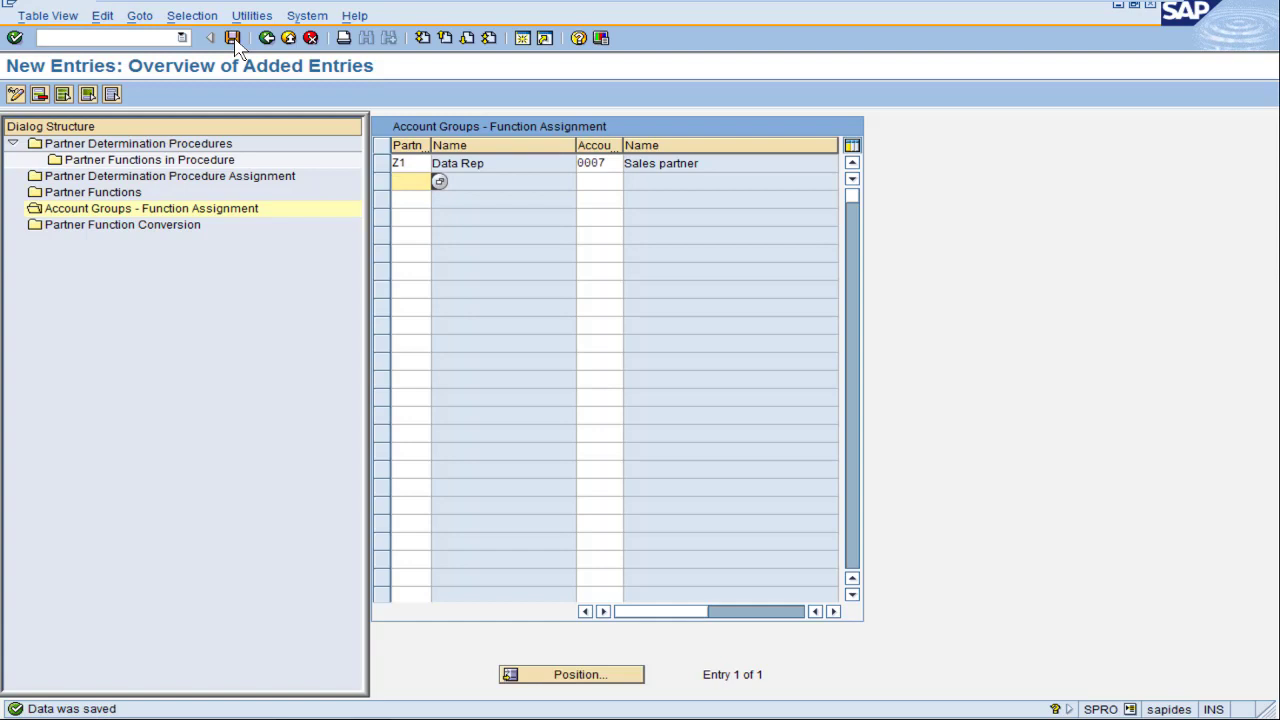
Add partner function Z1 to the partner functions of determination procedure STAN
double_click(40, 150)
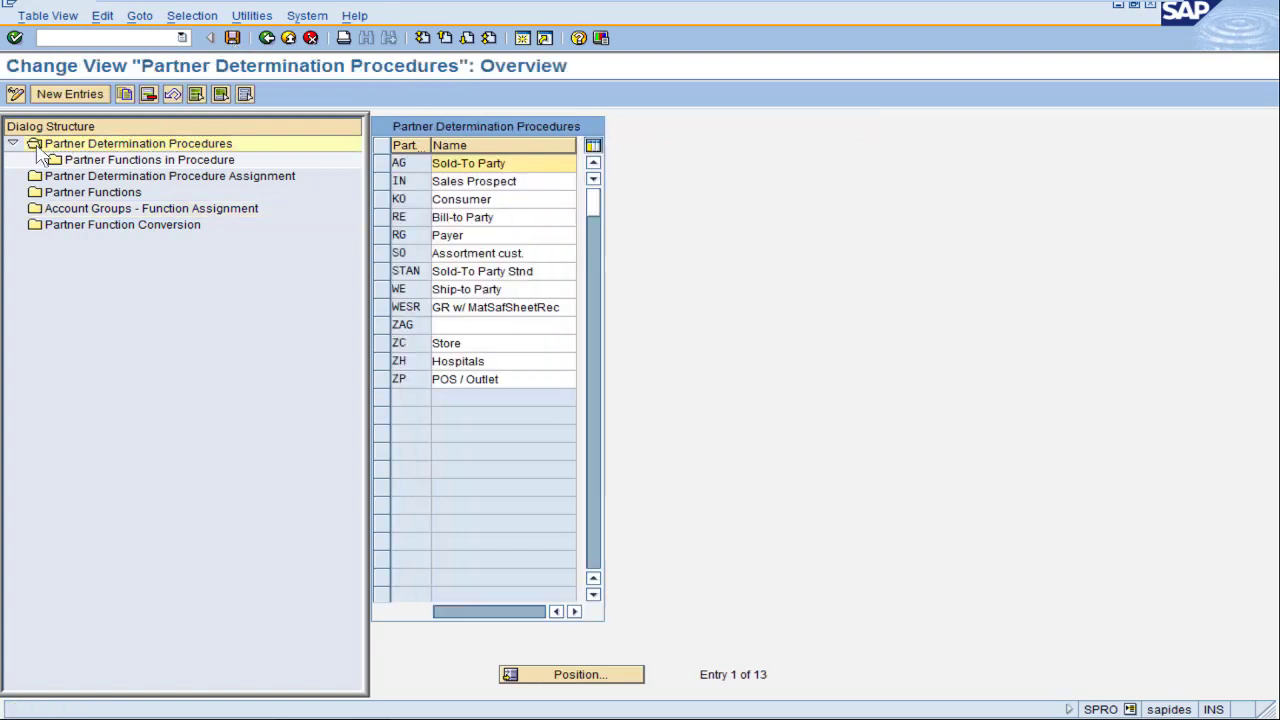
left_click(381, 271)
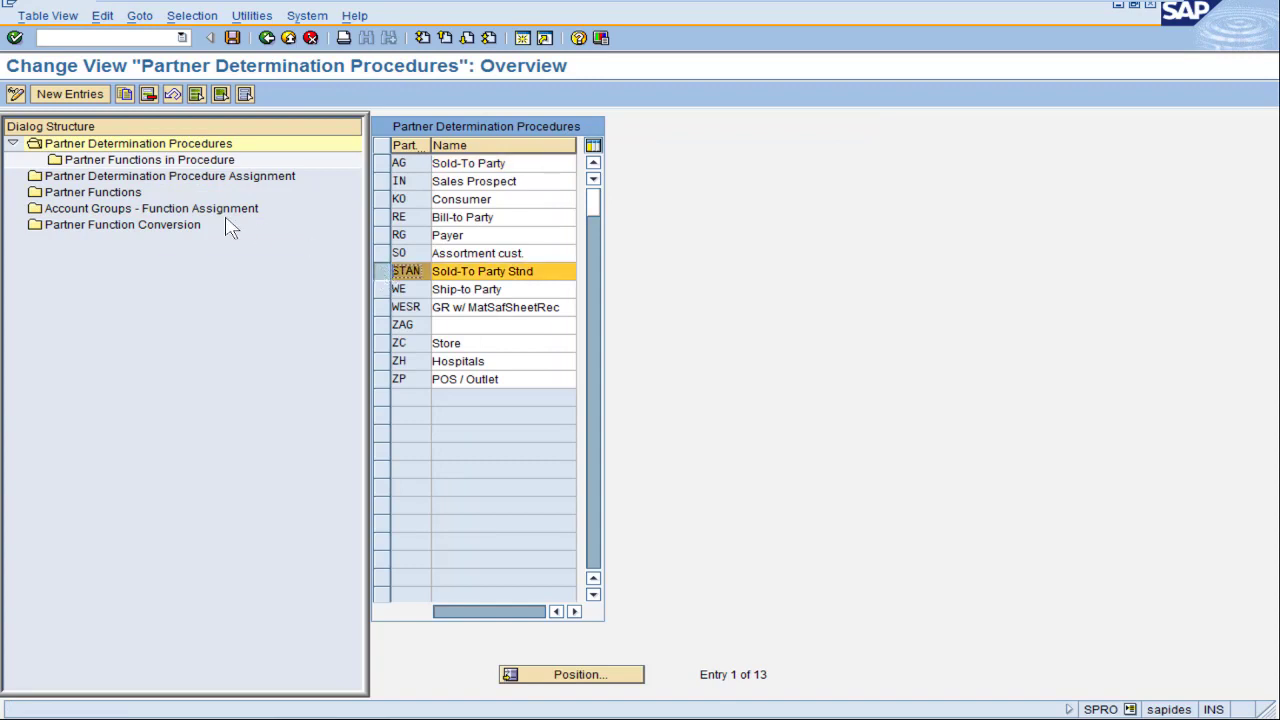
left_click(58, 168)
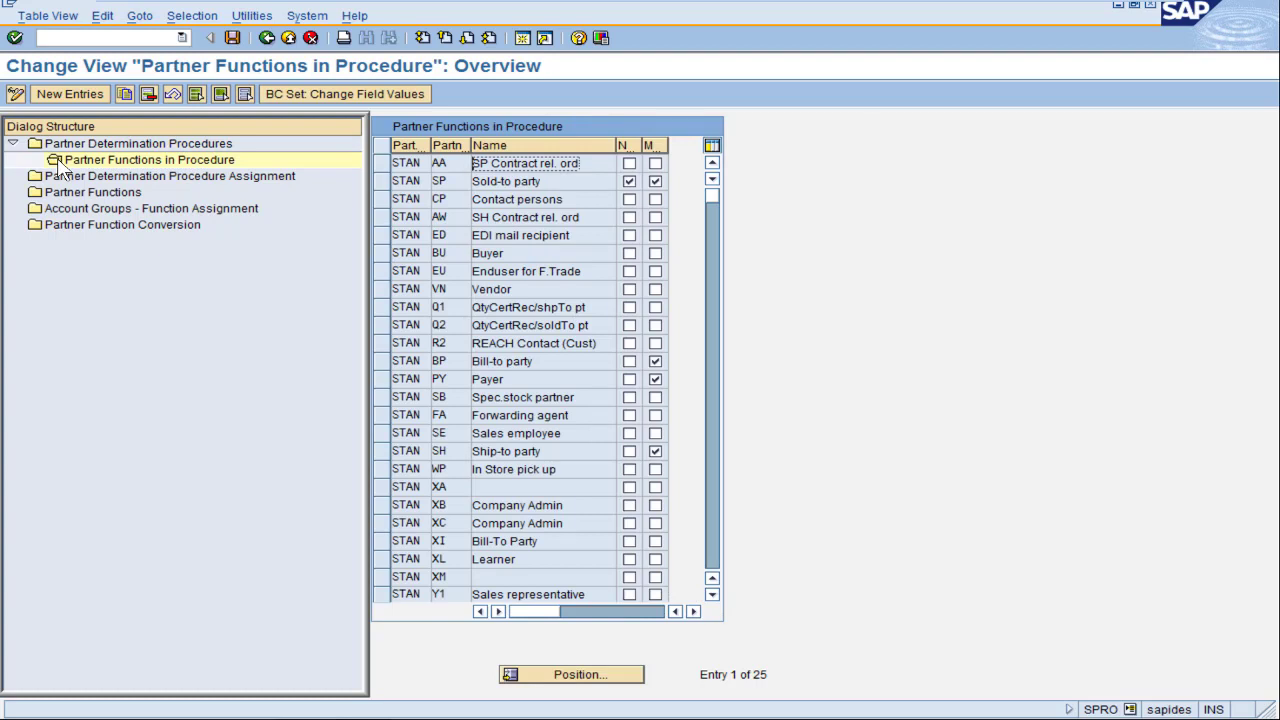
left_click(94, 94)
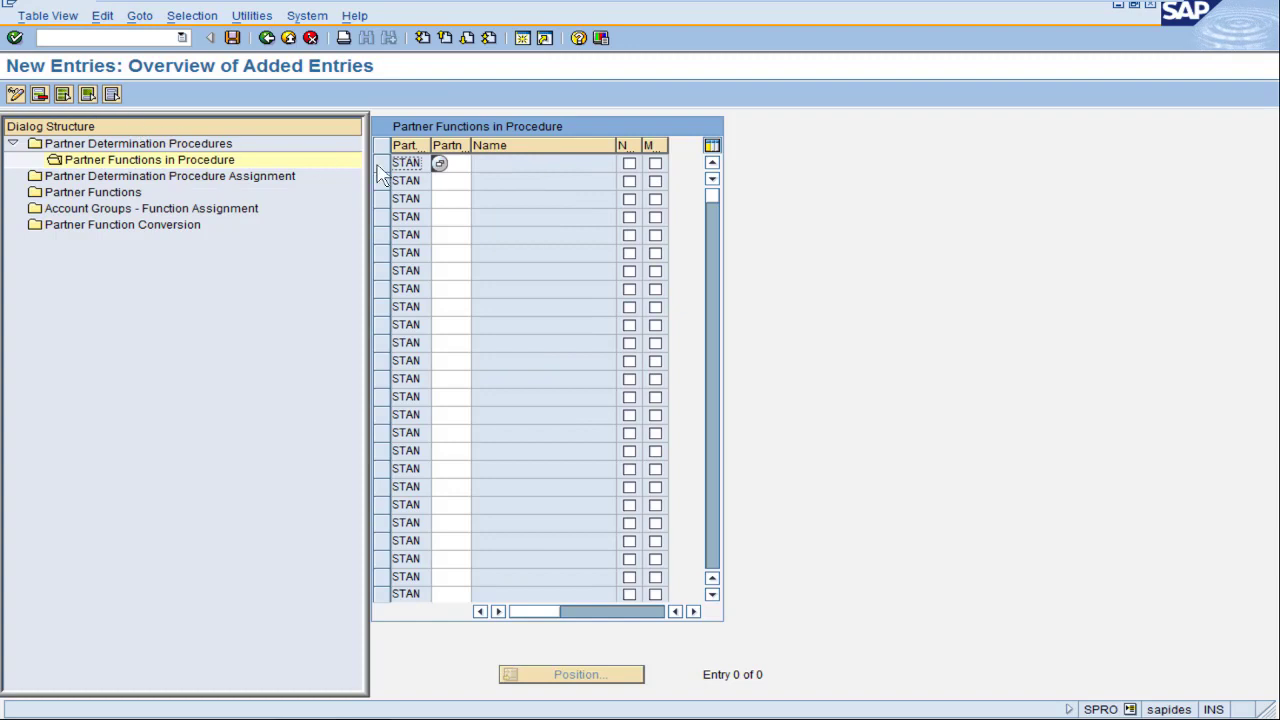
left_click(459, 163)
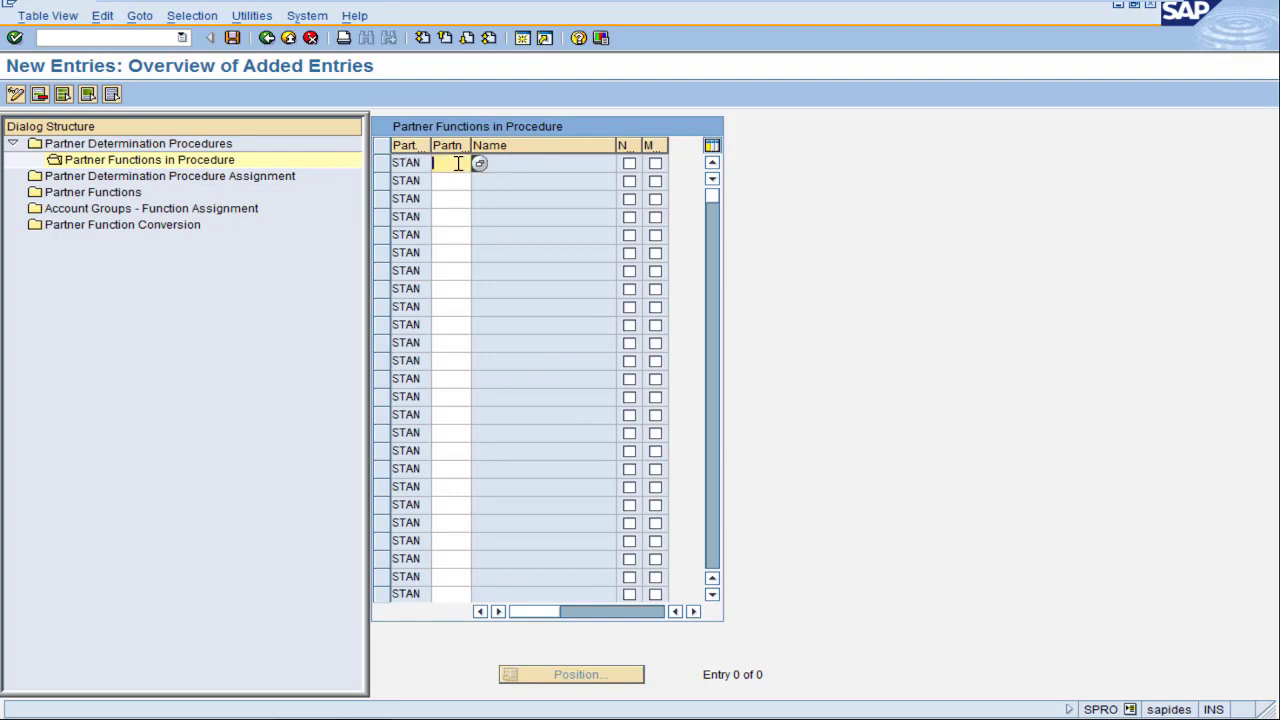
type("Z1")
key("Return")
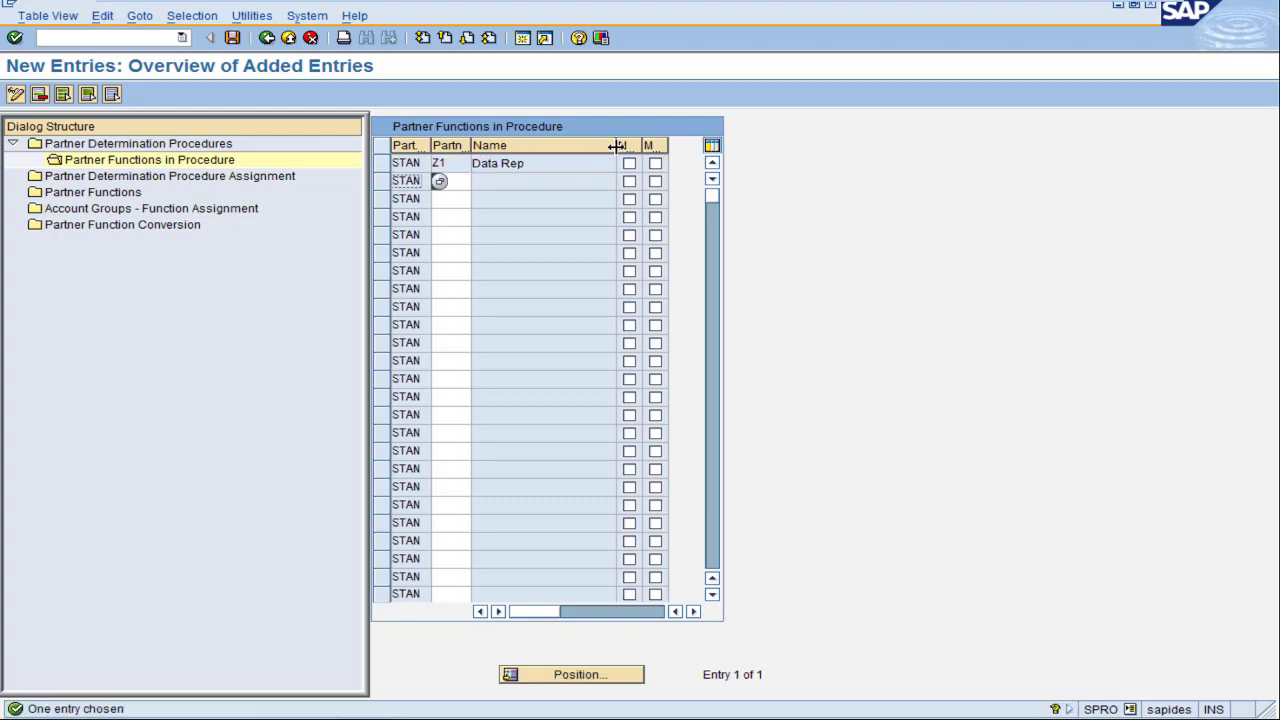
Widen the Not Modifiable and Mandat.Funct columns to read their headings, and save the new STAN entry
left_click_drag(616, 146, 657, 146)
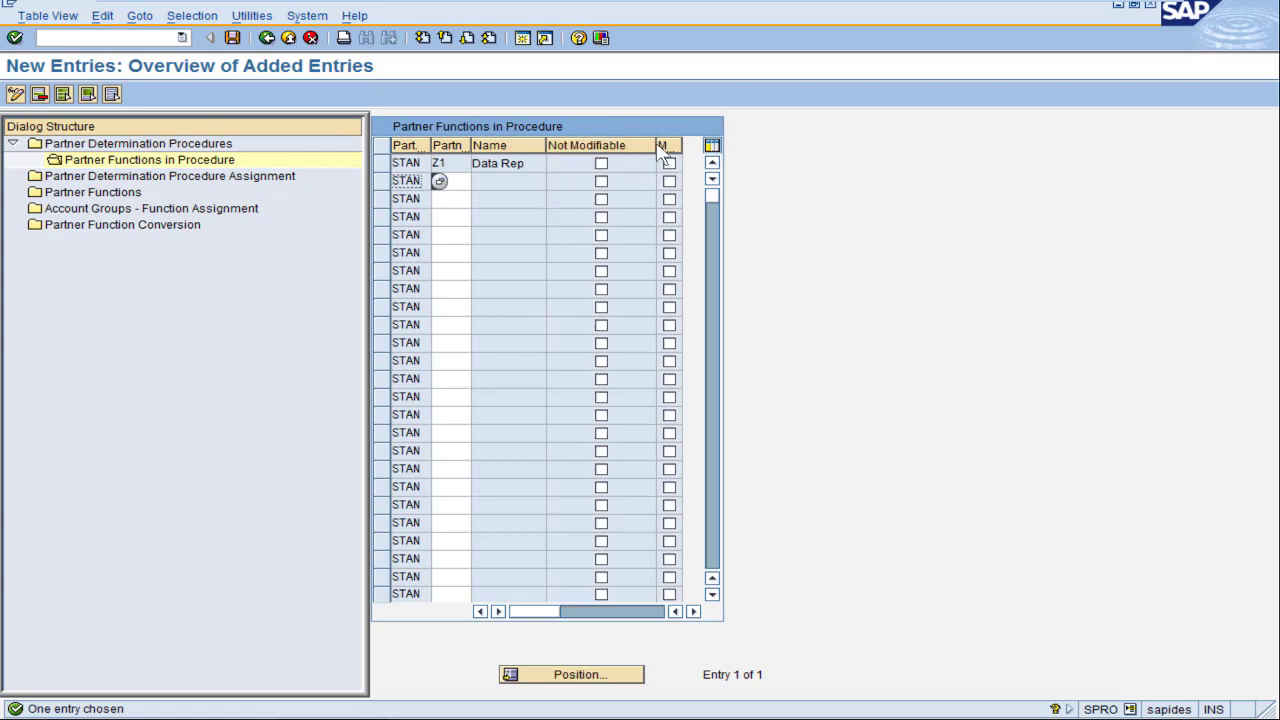
mouse_move(657, 146)
left_mouse_down()
mouse_move(601, 147)
mouse_move(682, 146)
left_mouse_up()
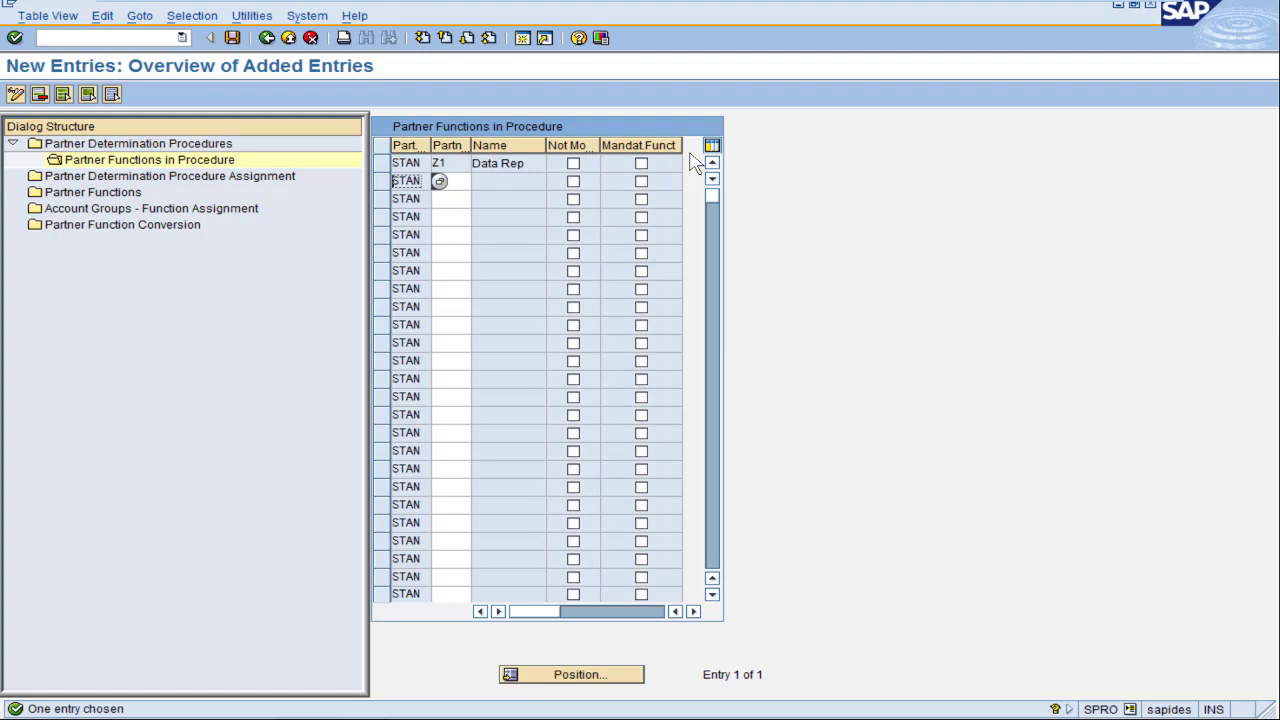
left_click(232, 40)
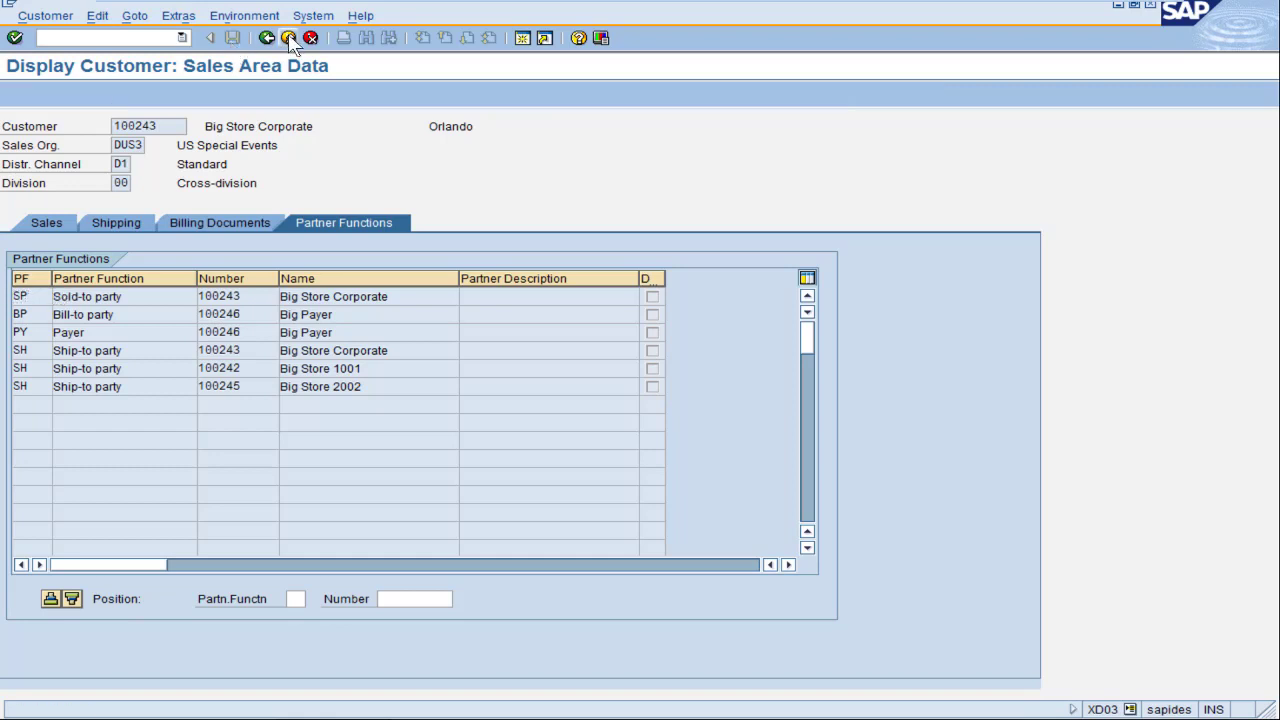
Leave the customer display and open the same customer's sales area partner functions for change with transaction XD02
left_click(265, 38)
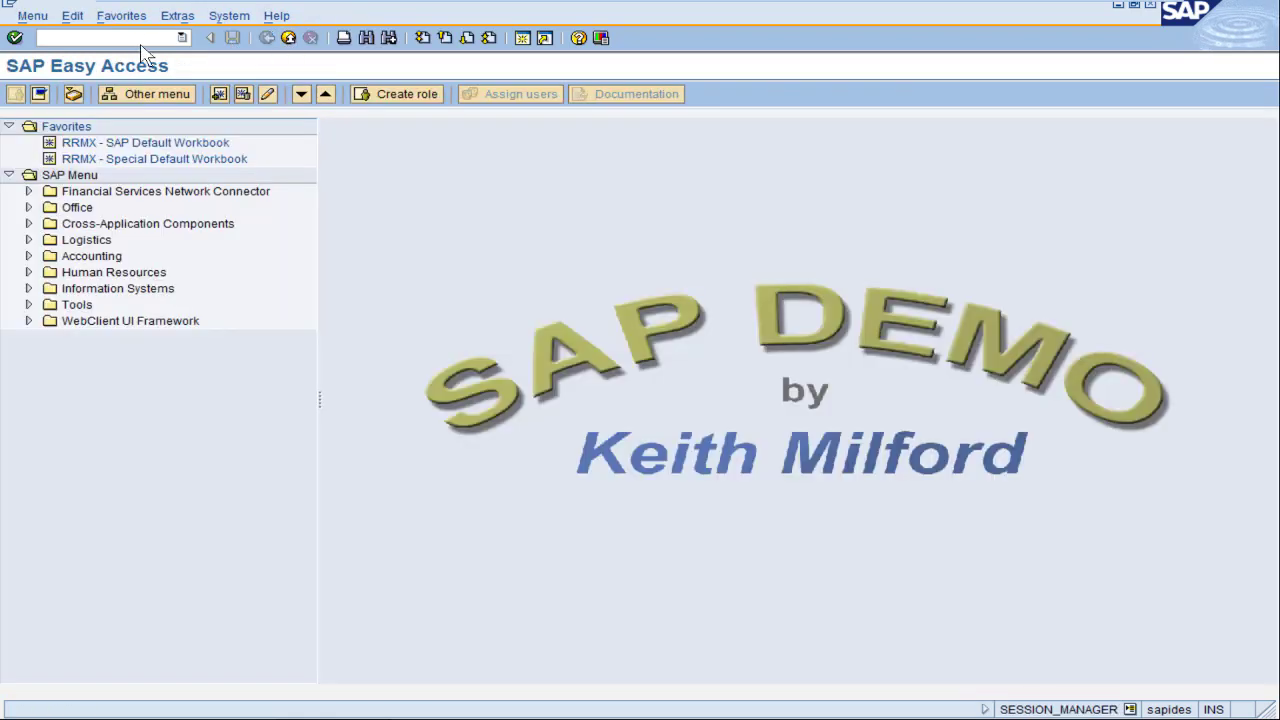
left_click(135, 38)
type("xd02")
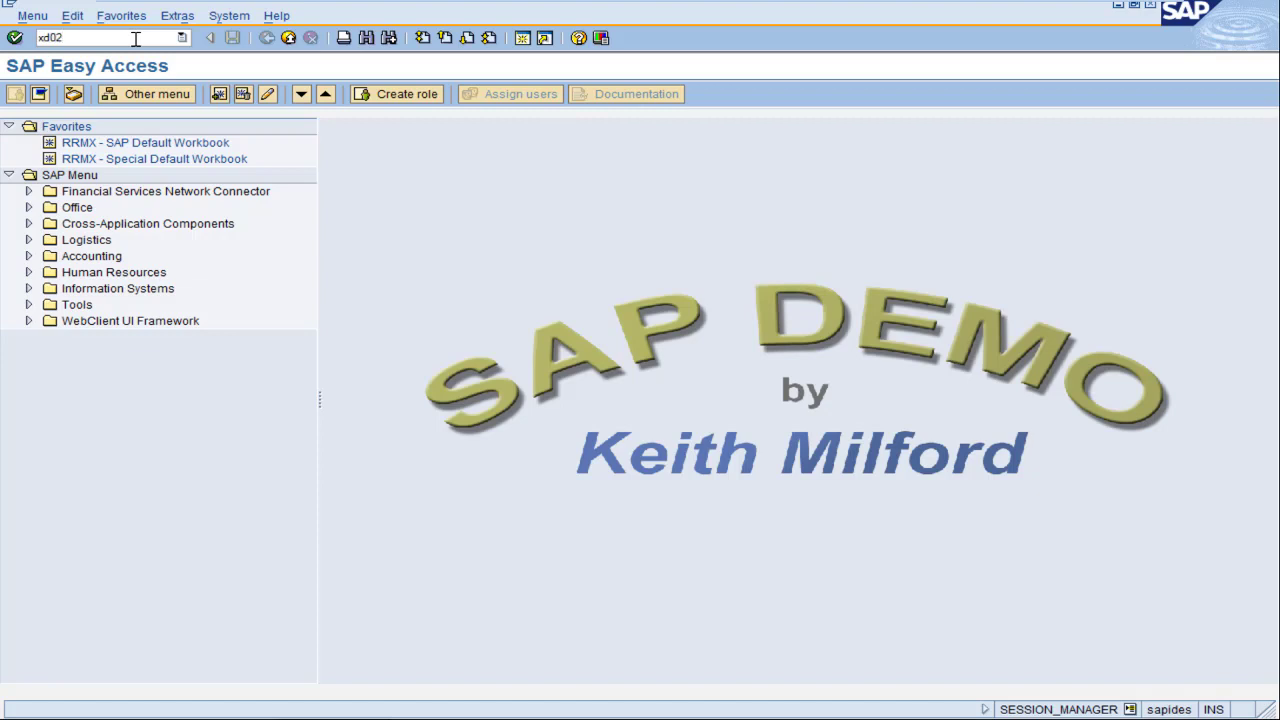
key("Return")
key("Return")
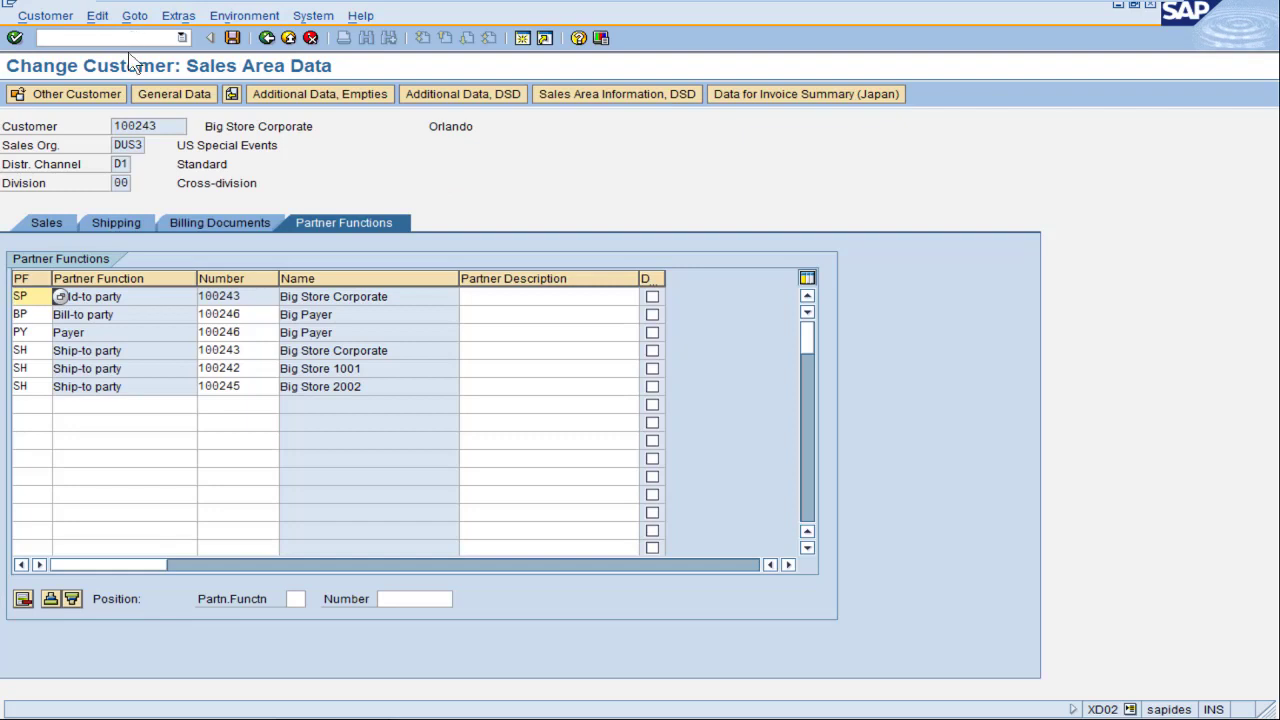
Add partner function Z1 with the data rep's customer number to Big Store Corporate and save the customer
left_click(23, 405)
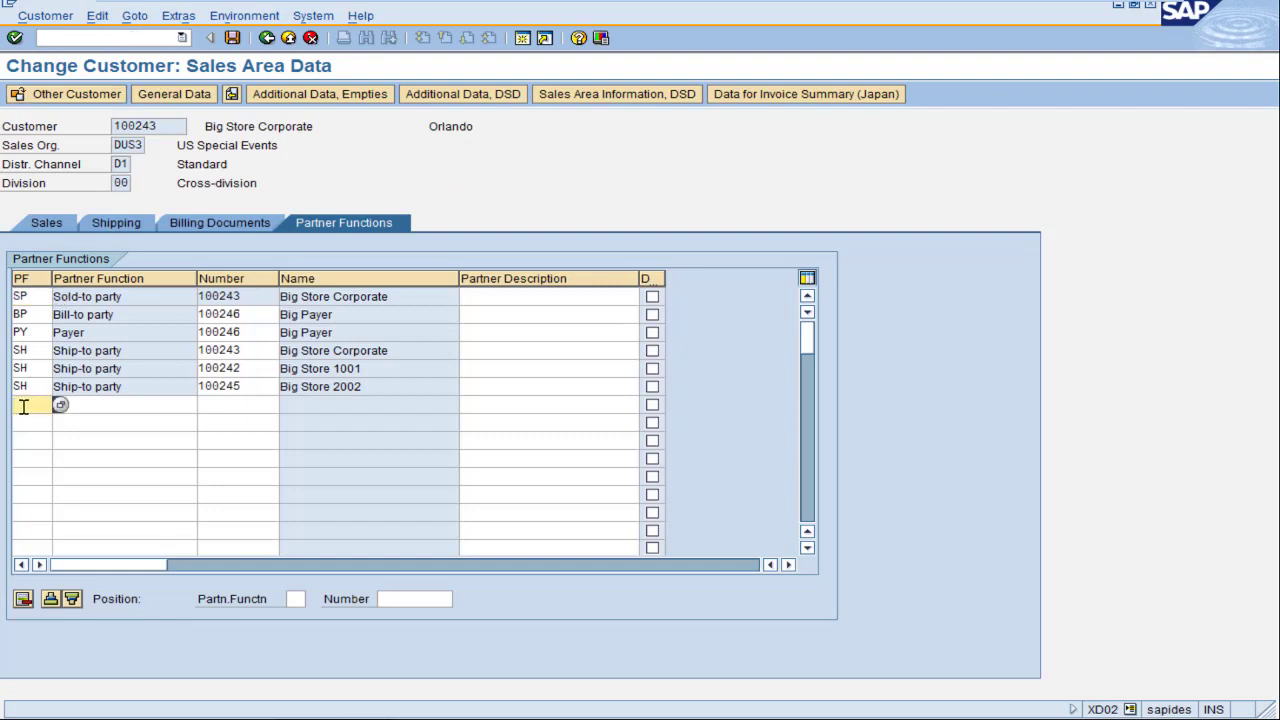
type("Z1")
key("Tab")
key("Tab")
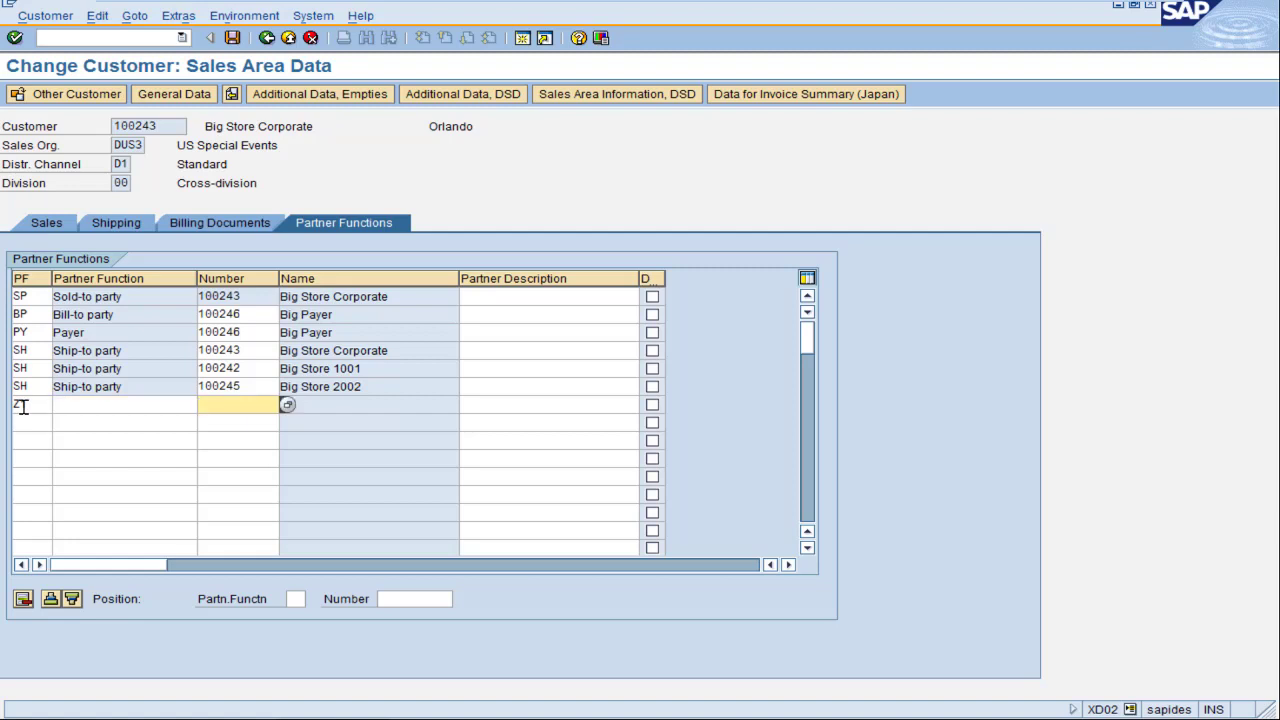
type("100241")
key("Return")
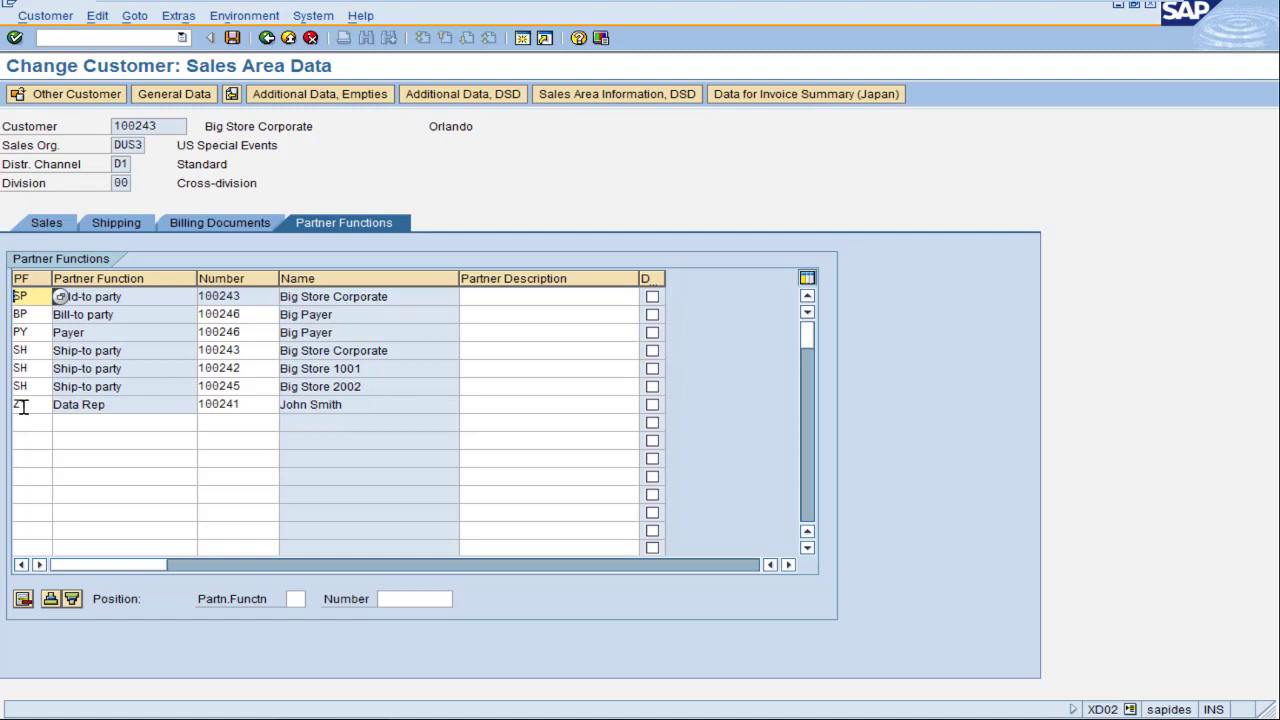
left_click(236, 37)
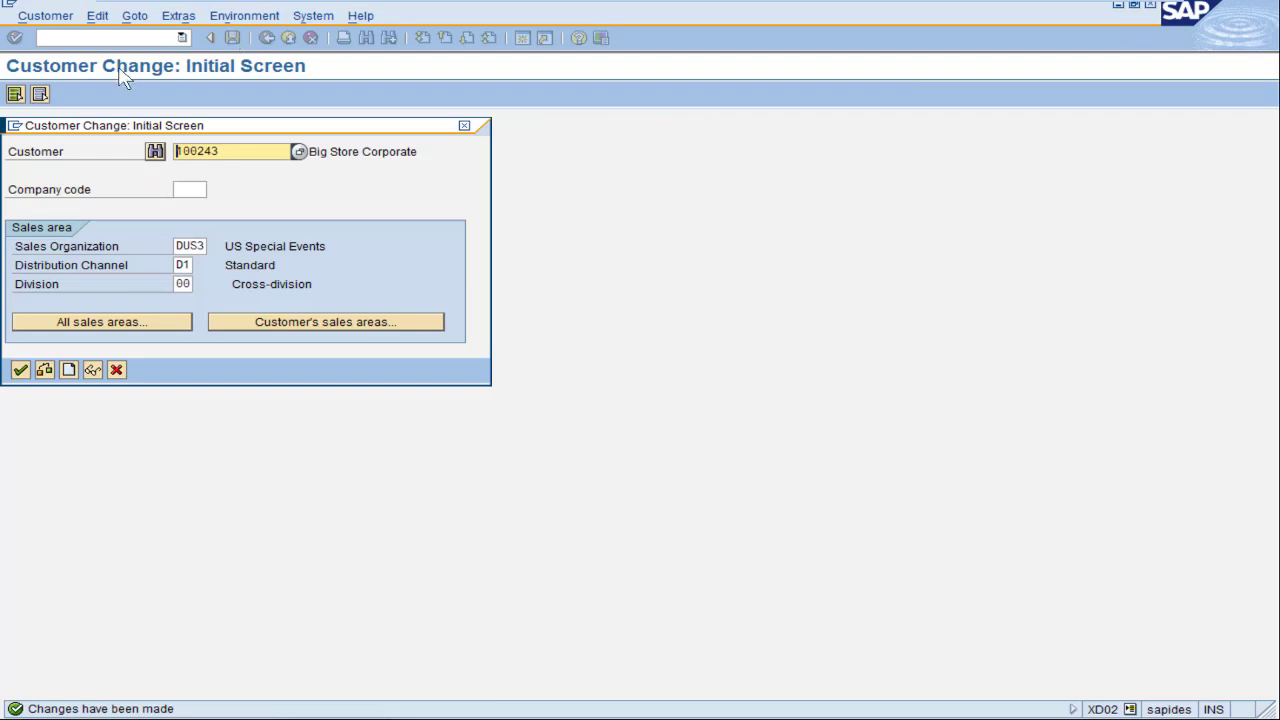
Create a new session and start a standard order (OR) in VA01 for sales area DUS3, D1, 00
left_click(15, 126)
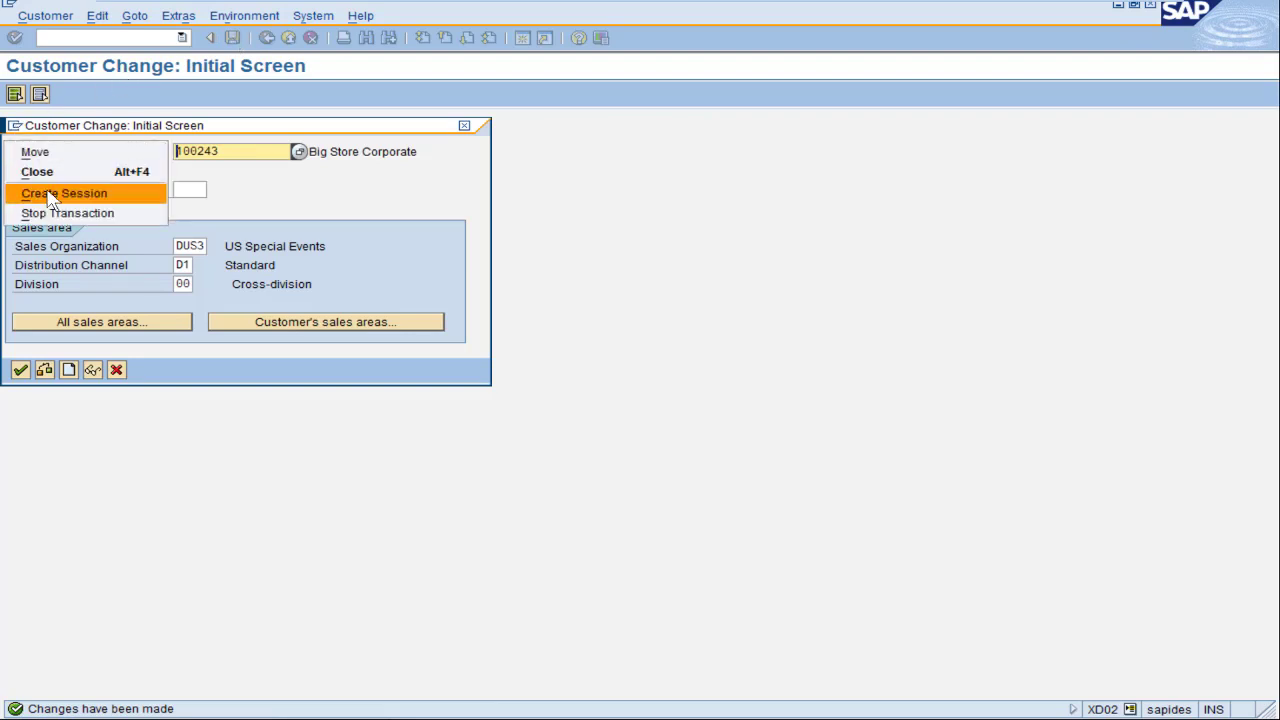
left_click(45, 193)
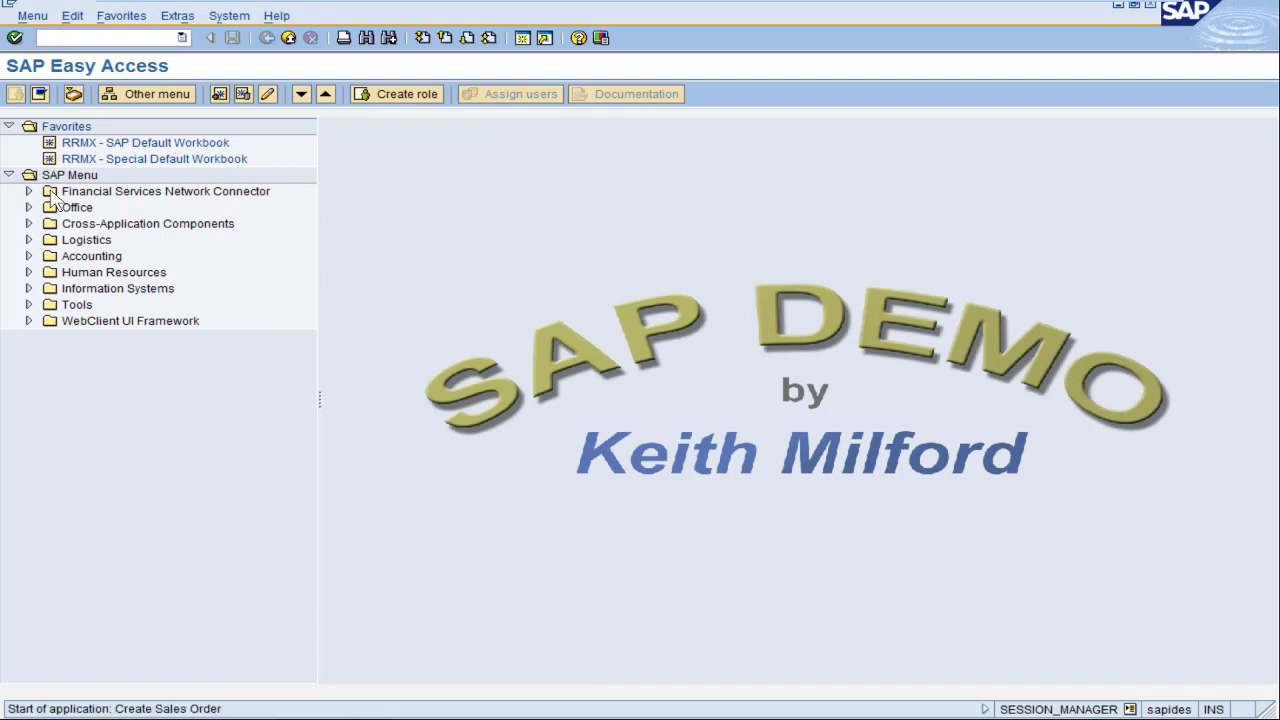
key("Return")
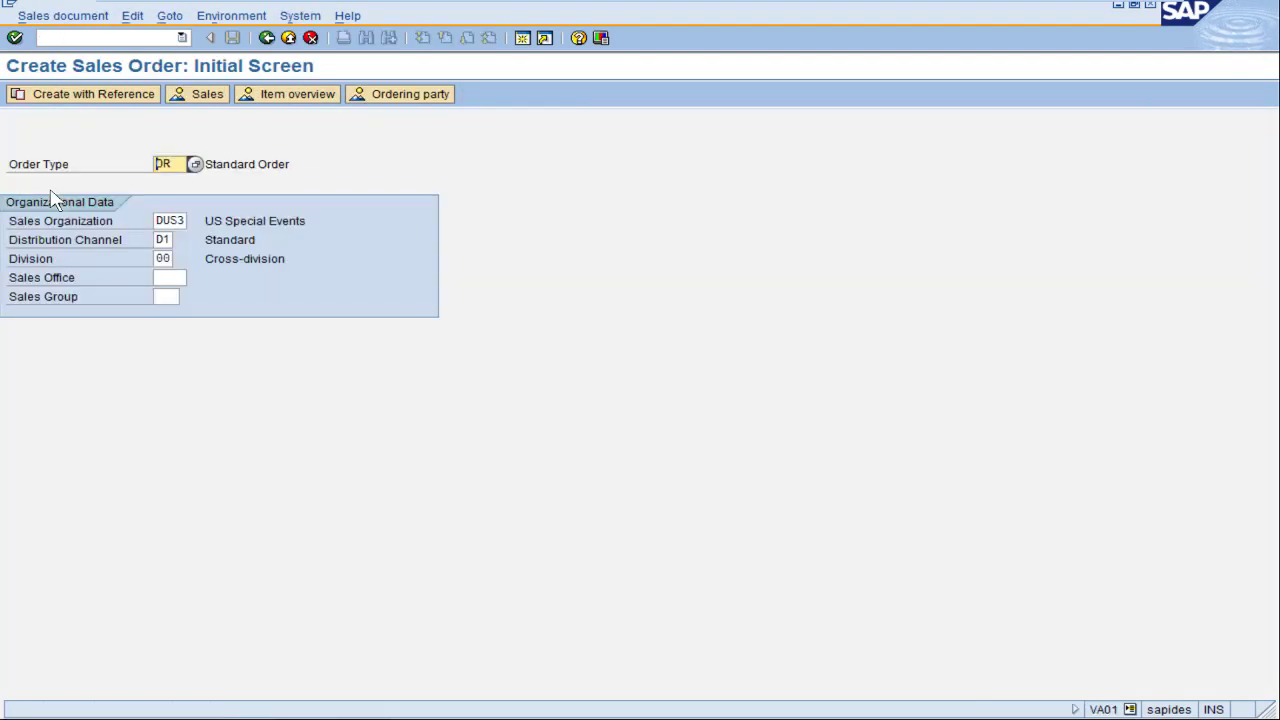
key("Return")
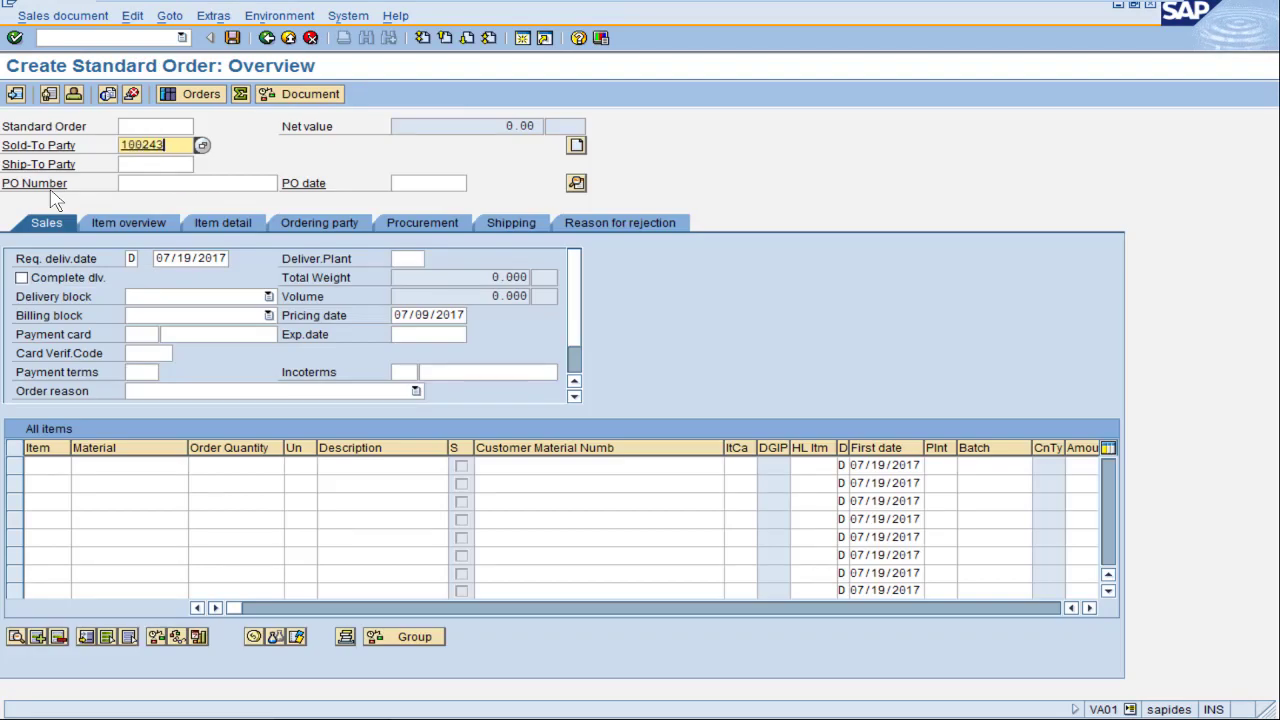
Enter Big Store Corporate as sold-to party with ship-to Big Store 1001, and show the order's header partners
type("100243")
key("Return")
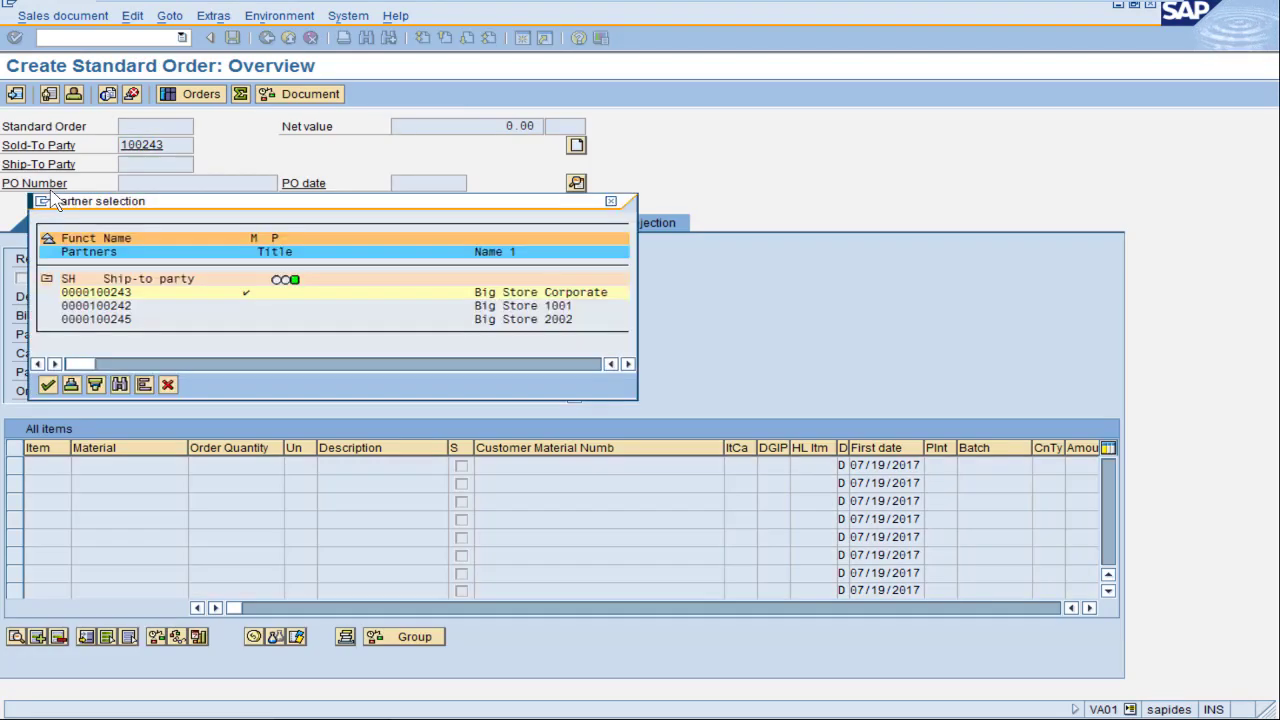
double_click(121, 307)
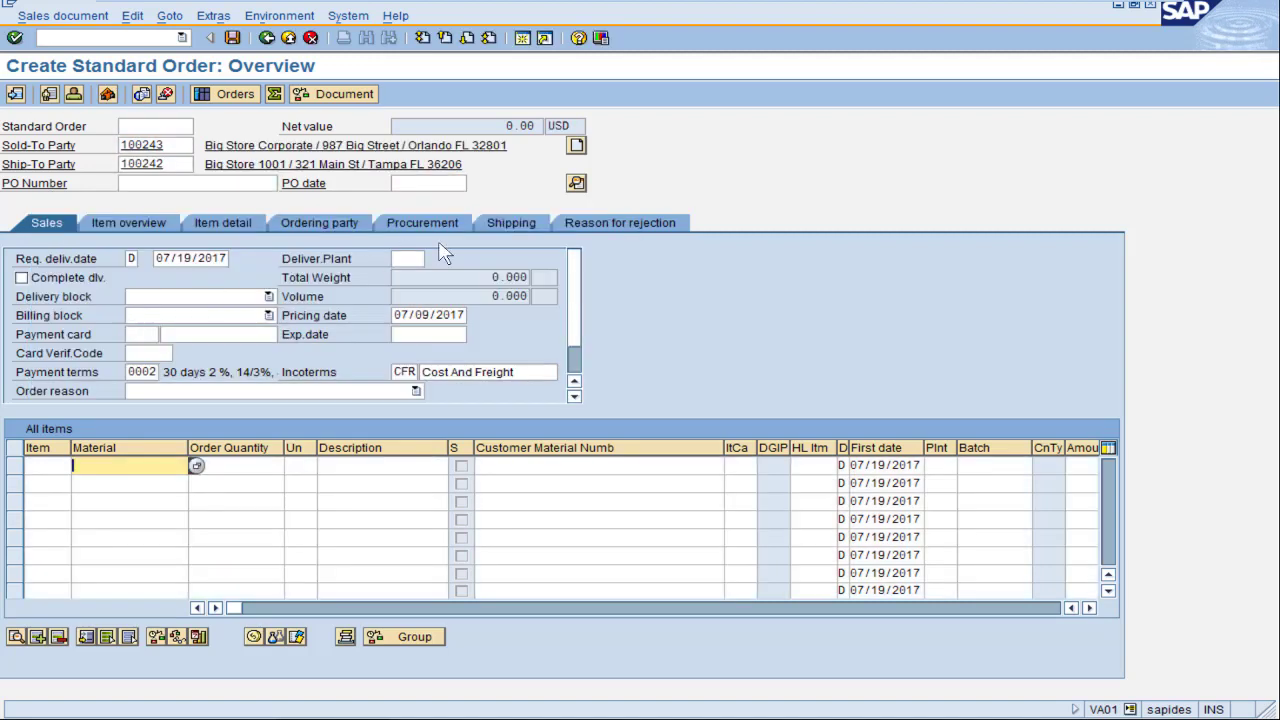
left_click(576, 183)
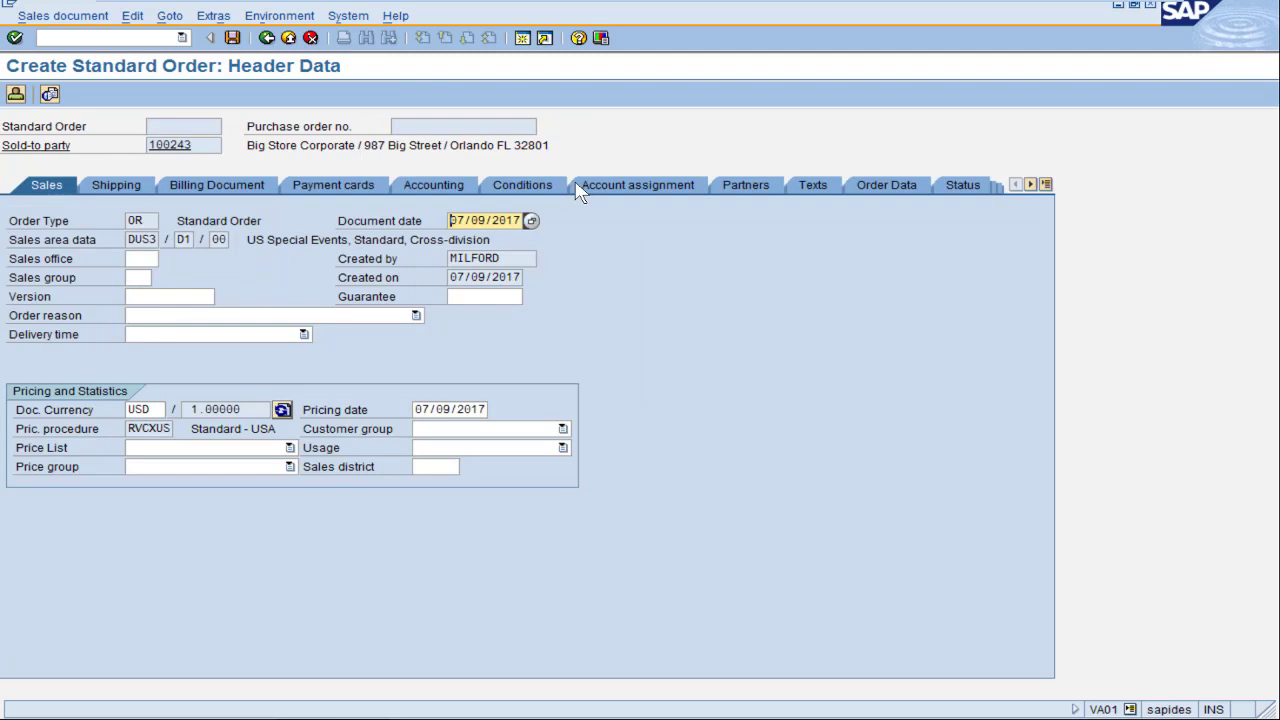
left_click(741, 188)
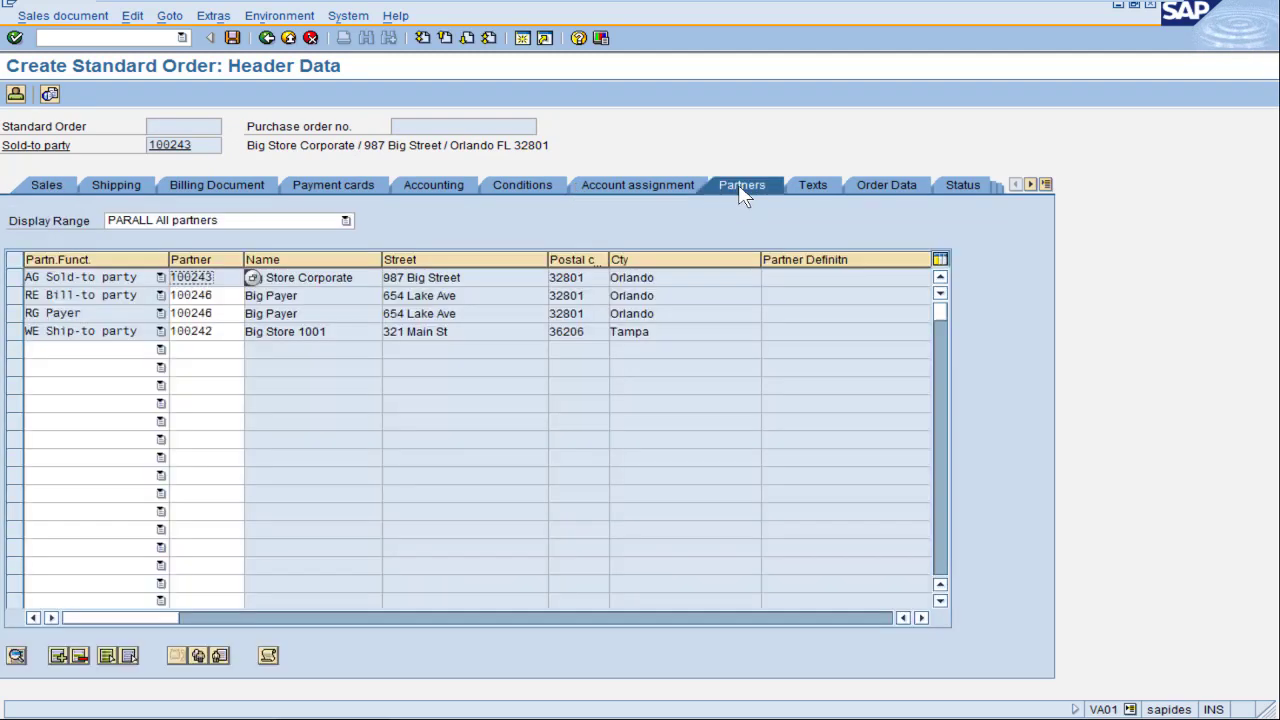
Try to add partner function Z1 Data Rep with the data rep's customer number to the order header, and discard the order
left_click(160, 350)
left_click_drag(167, 380, 180, 452)
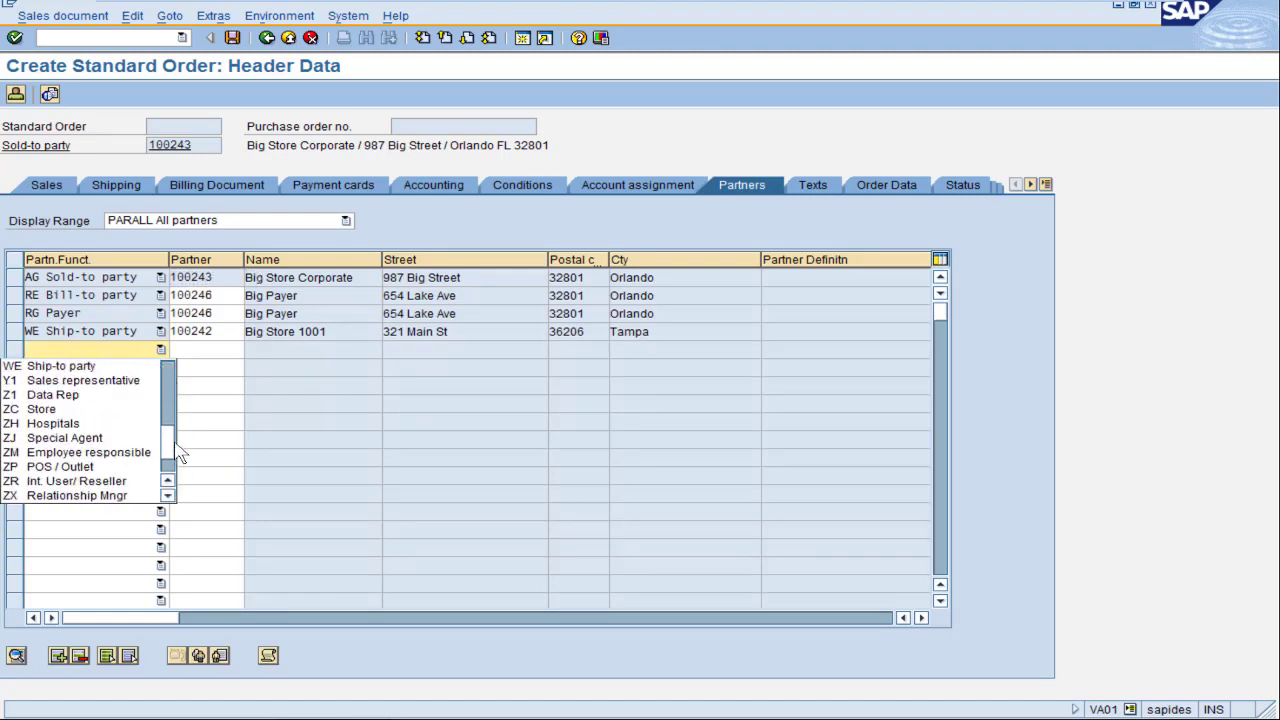
left_click(99, 398)
left_click(191, 350)
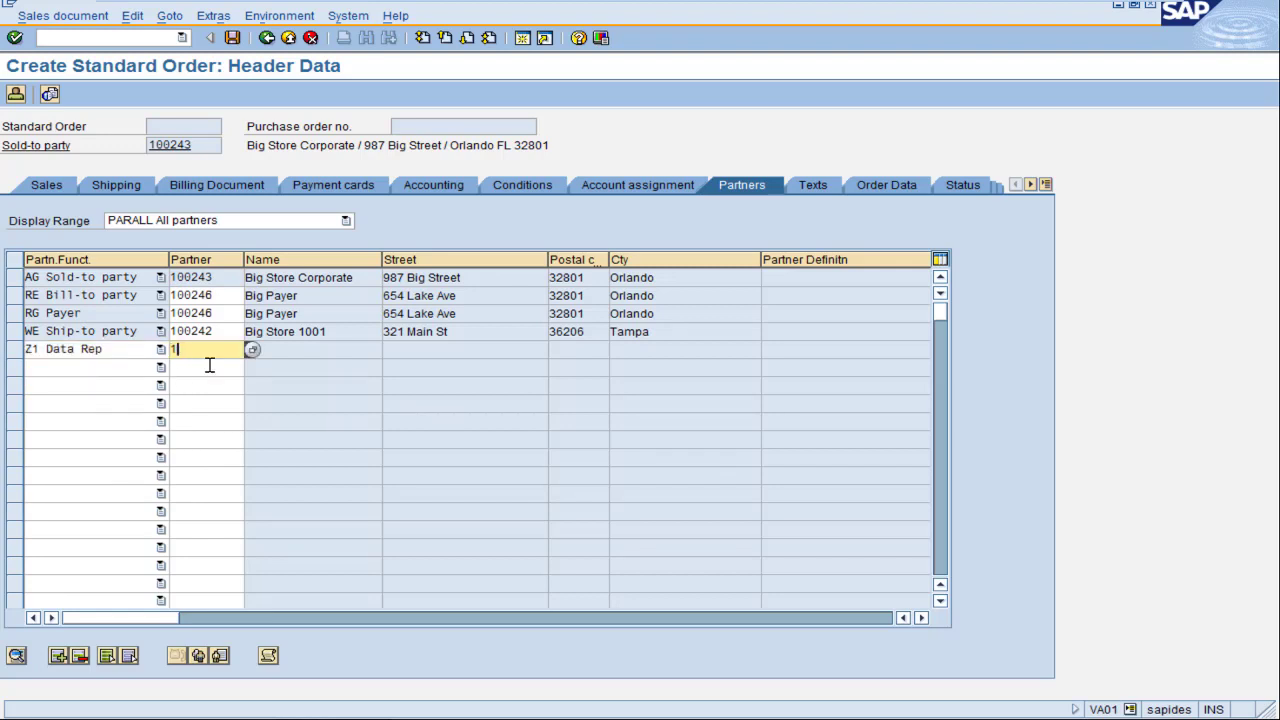
type("100241")
key("Return")
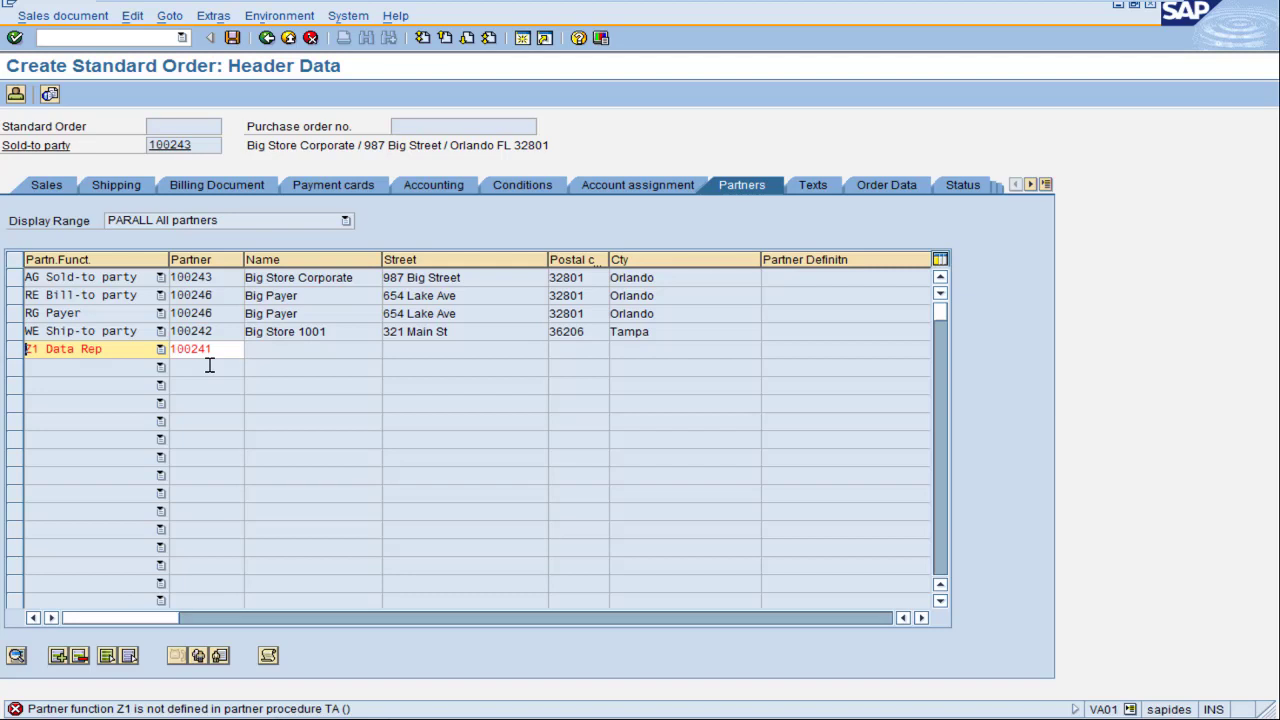
left_click(311, 37)
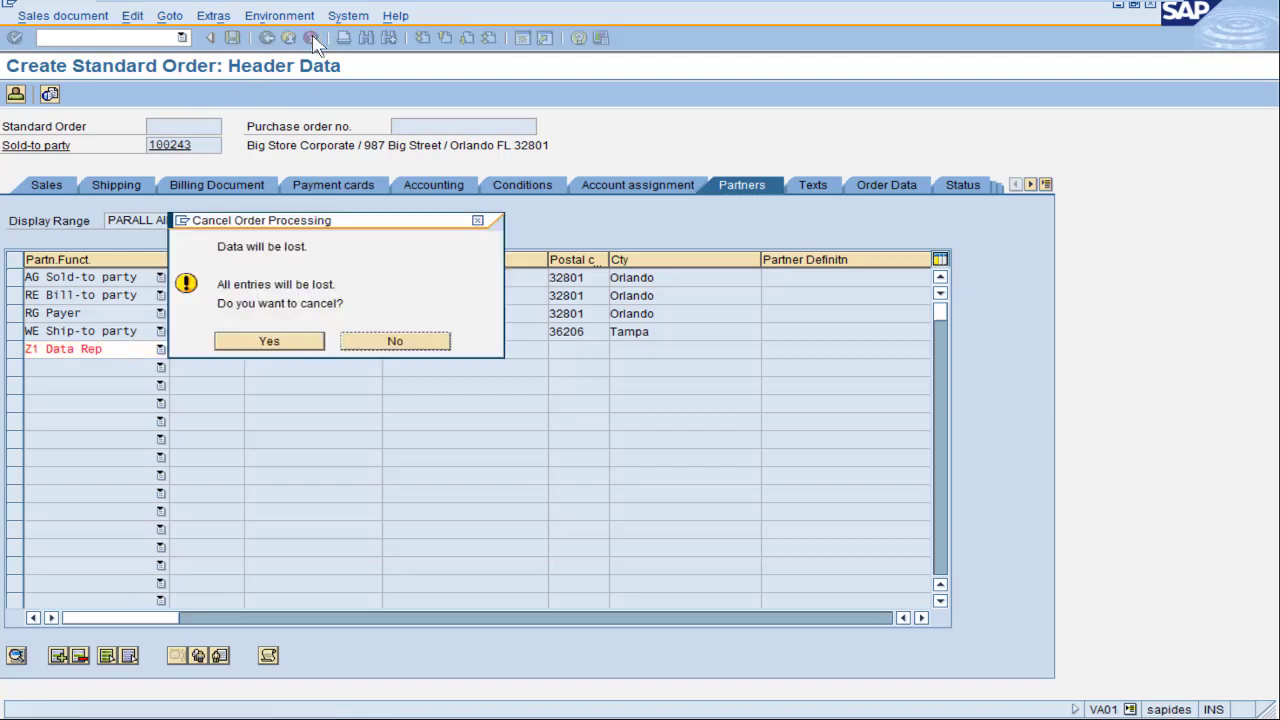
left_click(274, 341)
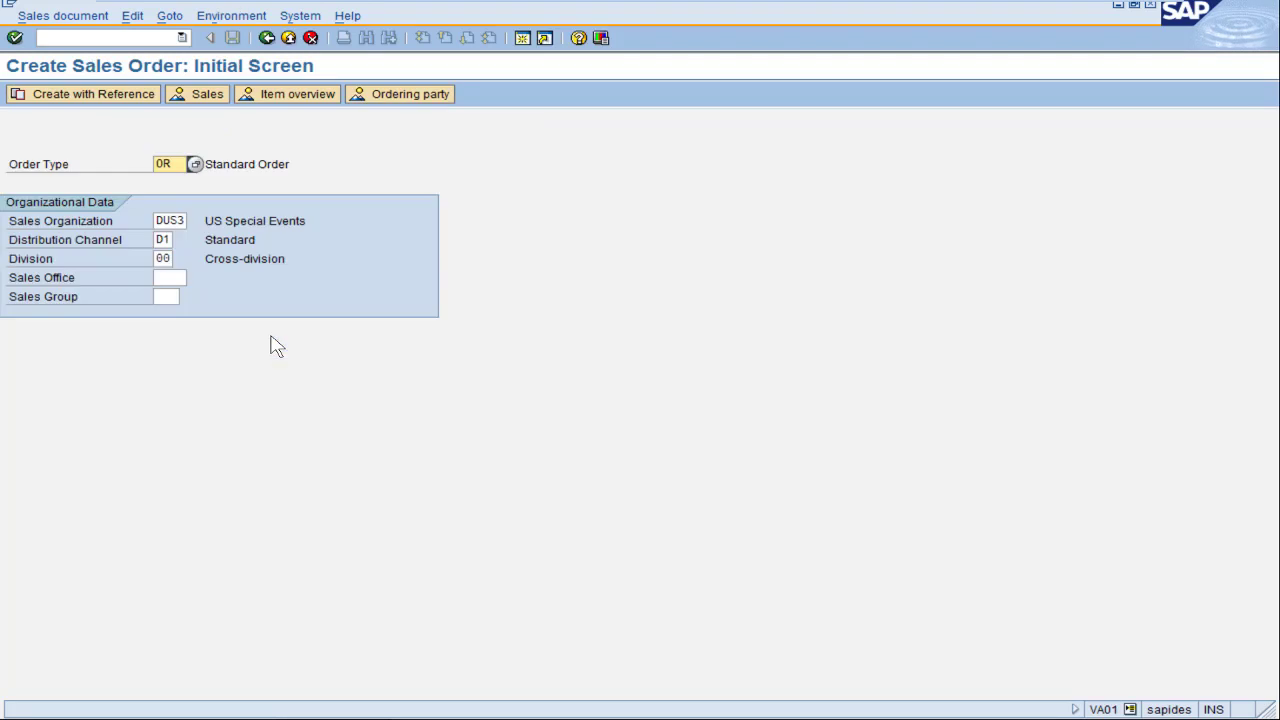
Return to the customizing session, leave the customer master procedures, and open Set Up Partner Determination for Sales Document Header
left_click(383, 709)
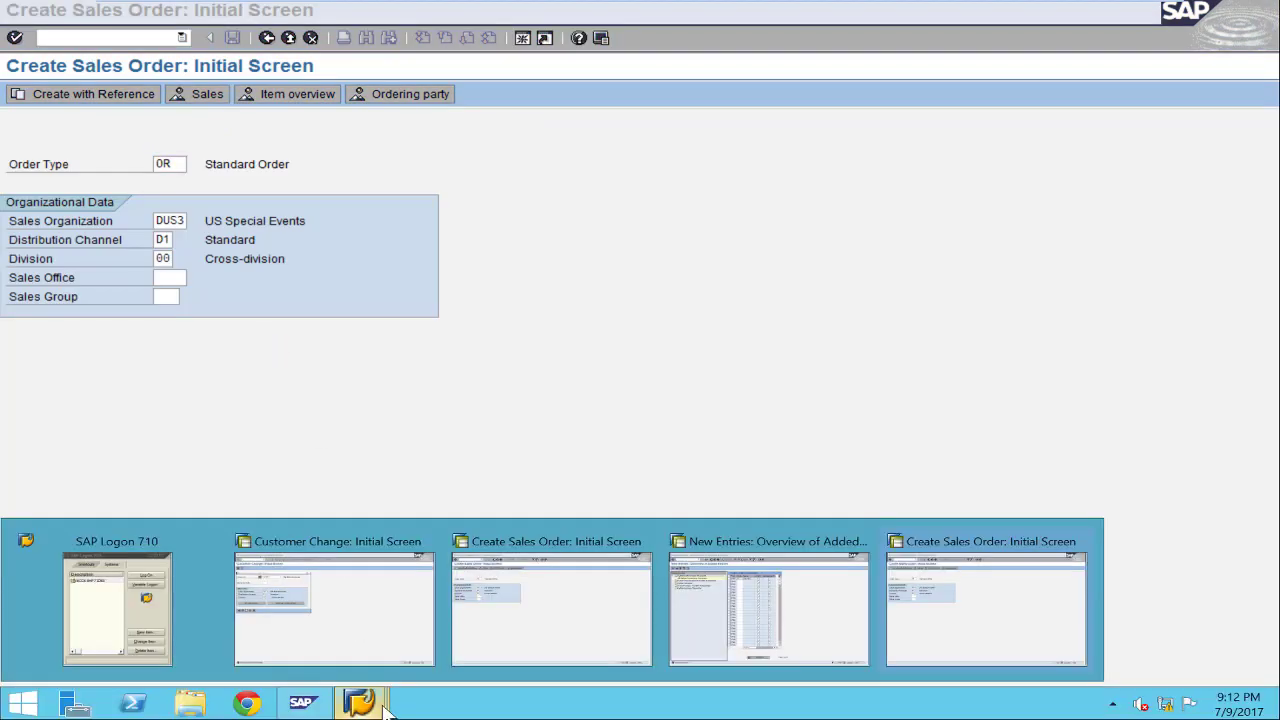
left_click(790, 645)
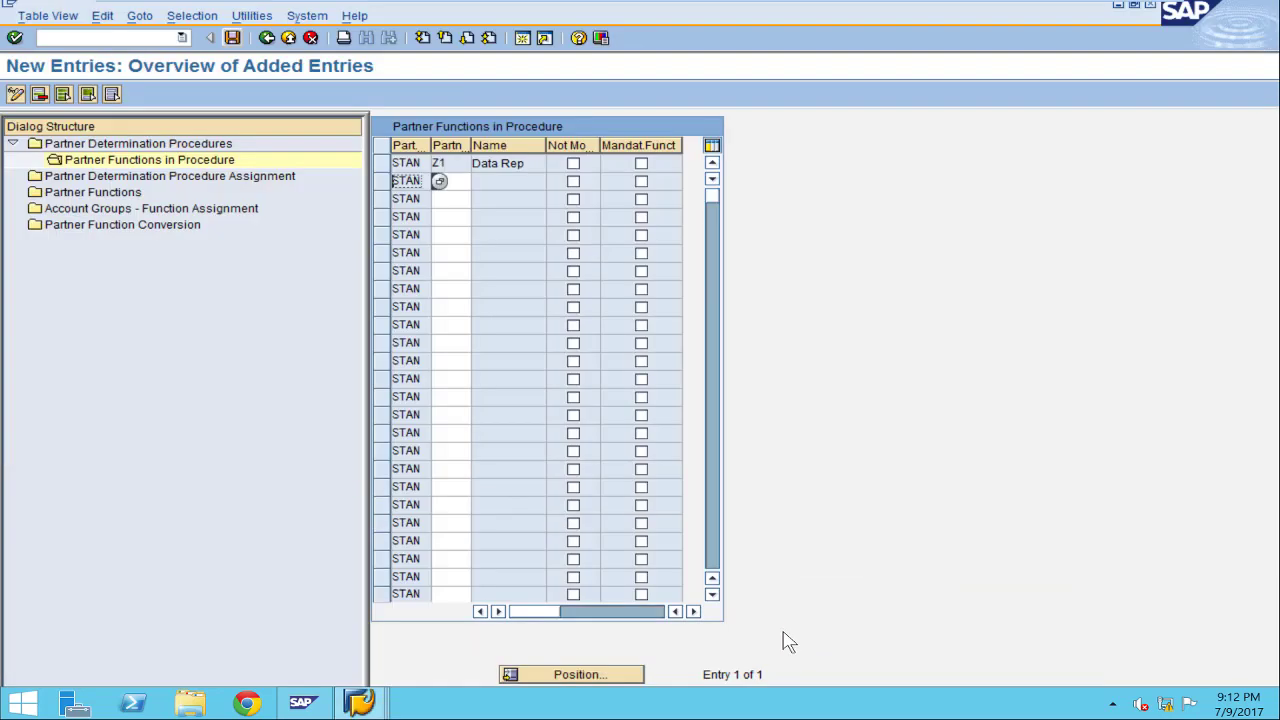
left_click(268, 40)
left_click(268, 40)
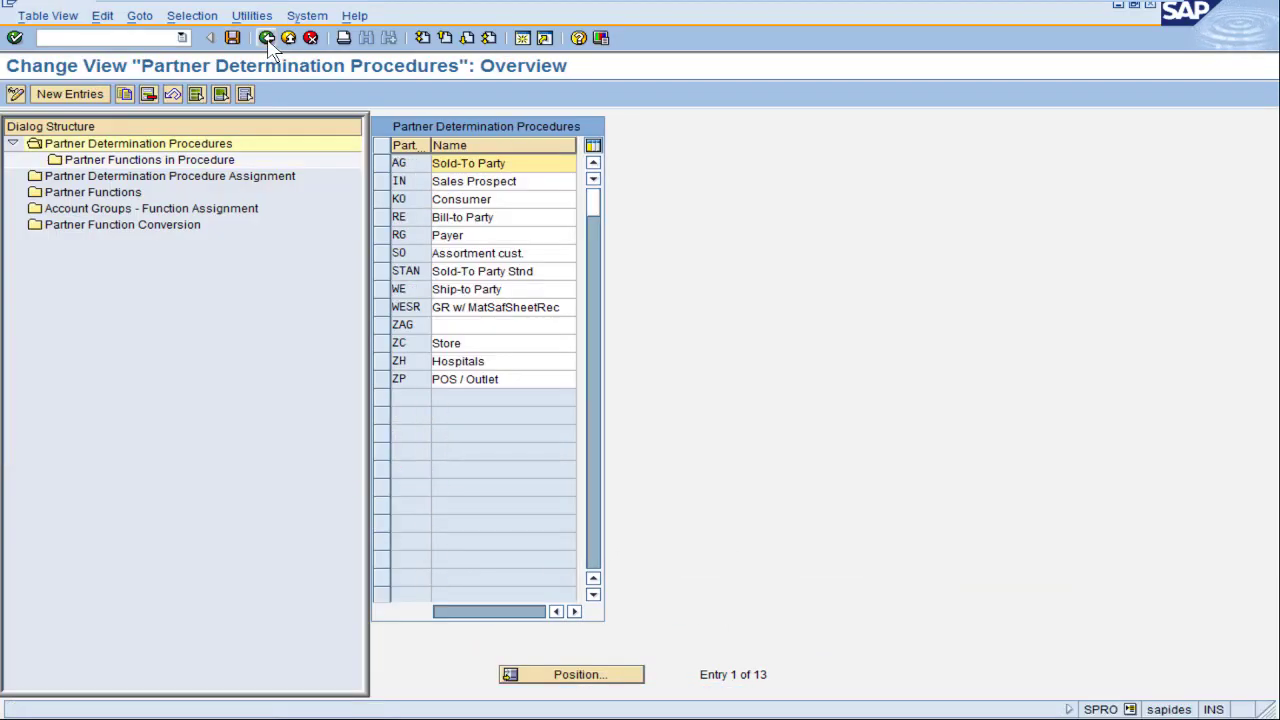
left_click(268, 40)
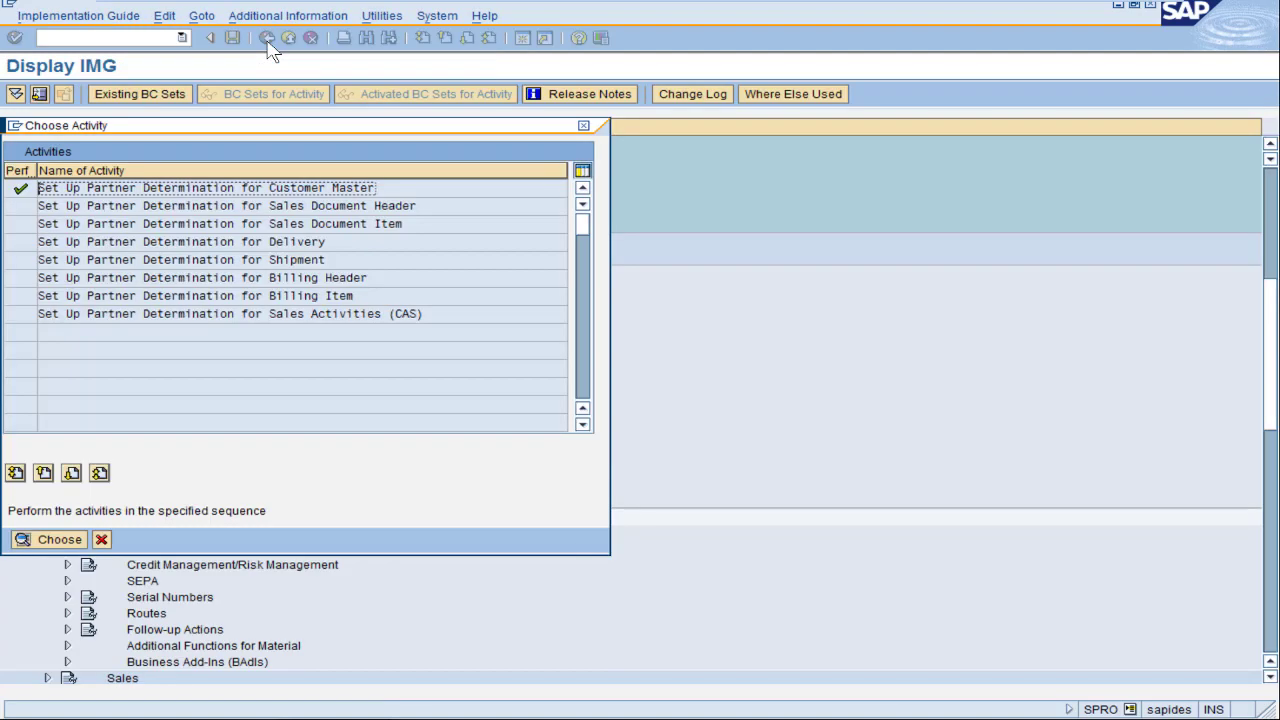
double_click(330, 207)
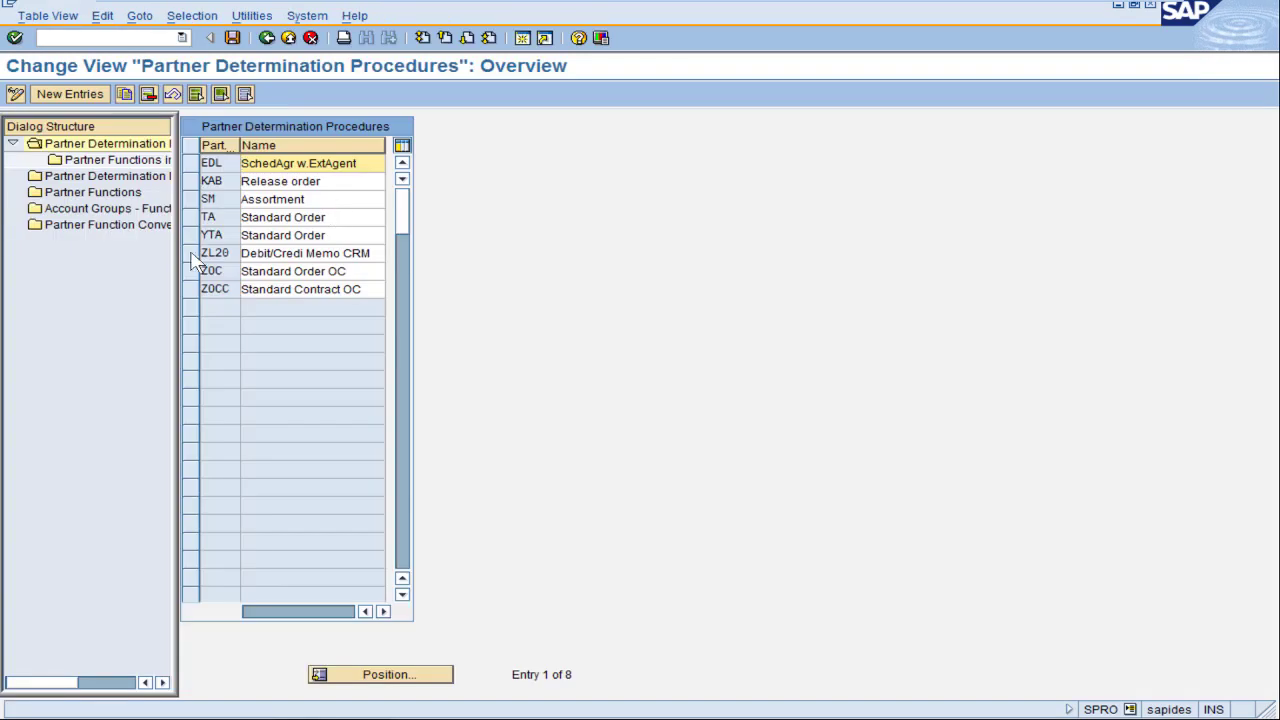
Add partner function Z1 as a new entry to the partner functions of procedure TA (Standard Order)
left_click_drag(177, 263, 308, 258)
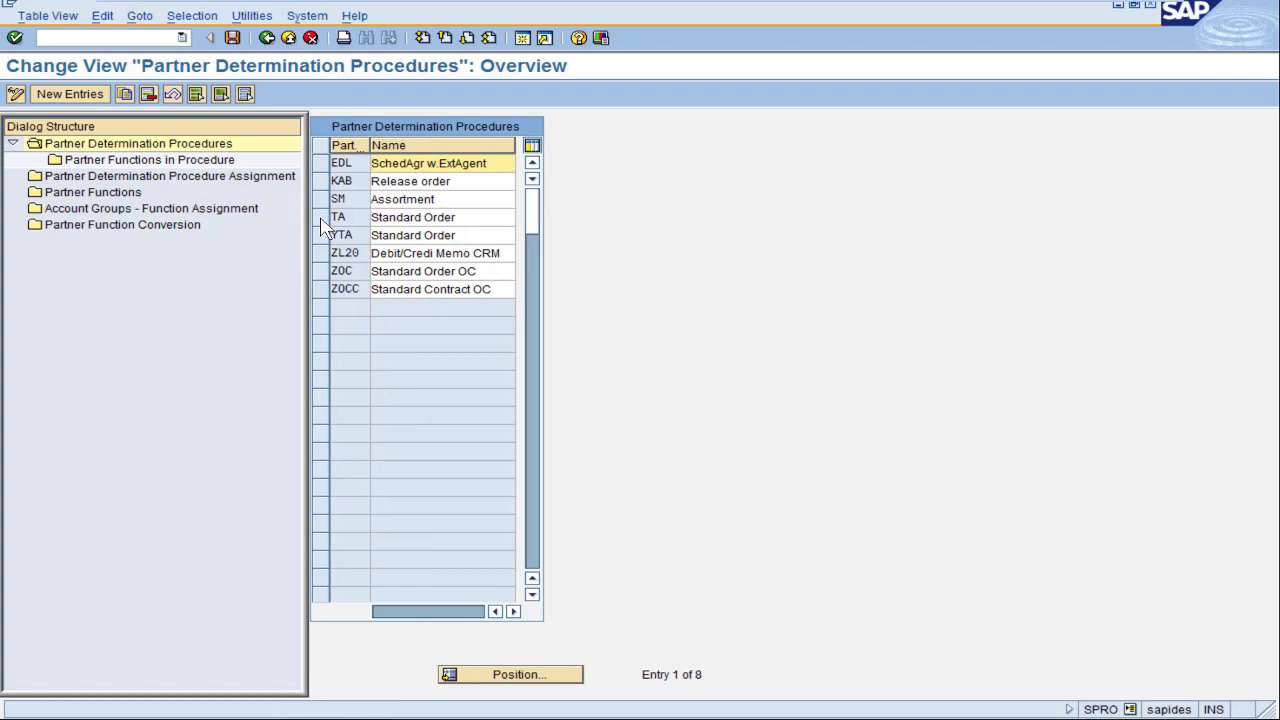
left_click(320, 217)
left_click(54, 162)
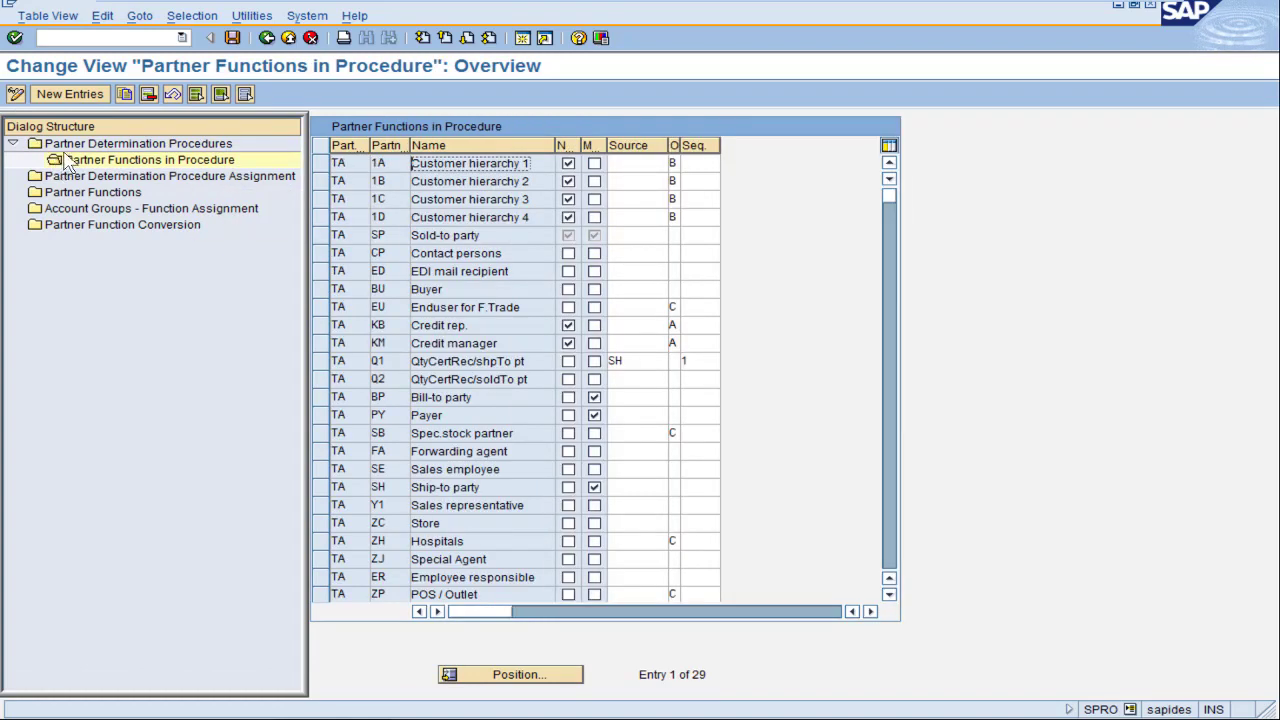
left_click(92, 96)
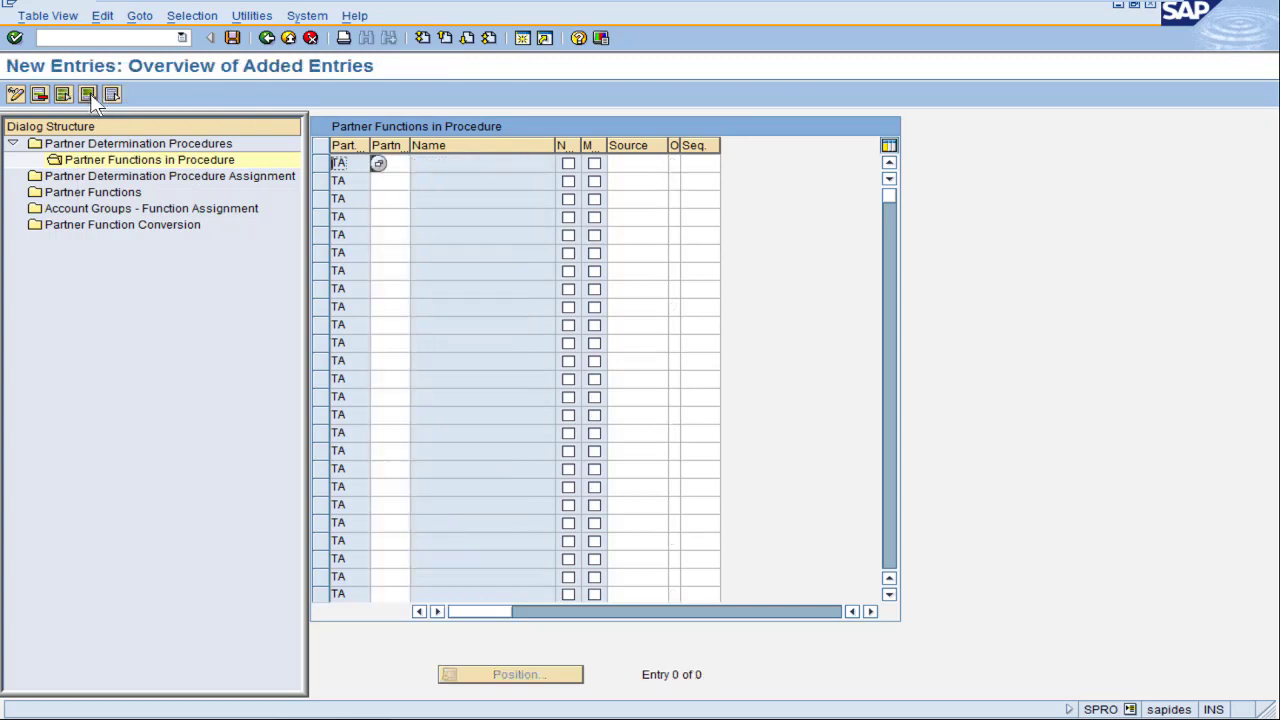
left_click(395, 167)
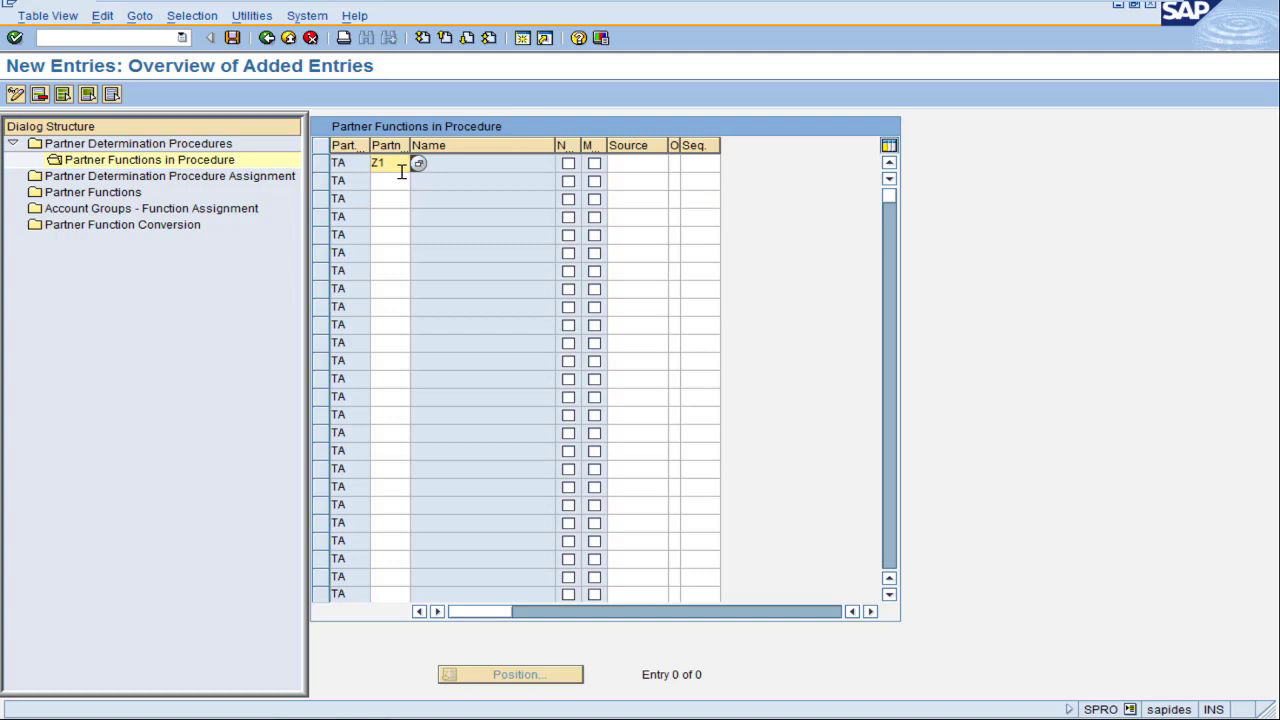
type("Z1")
key("Return")
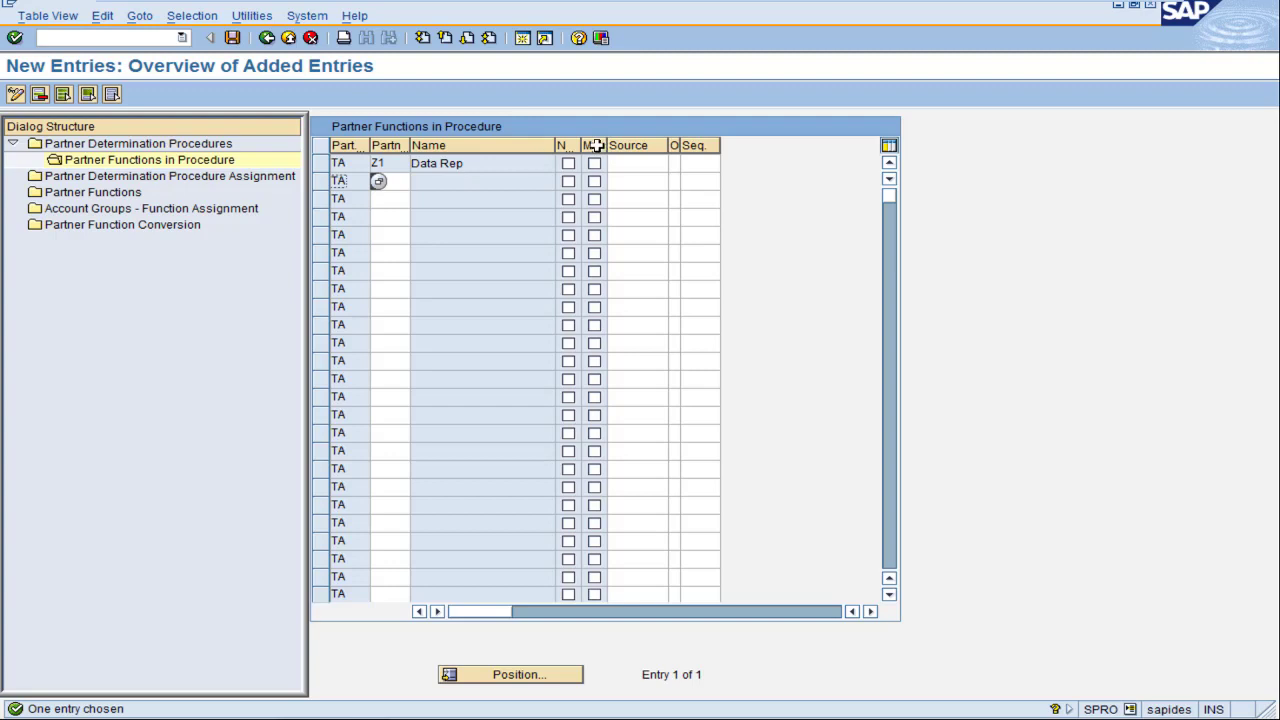
Widen the Not Modifiable and Mandat.Funct columns, and save the new TA entry to the SD Misc customizing request
left_click_drag(580, 145, 712, 146)
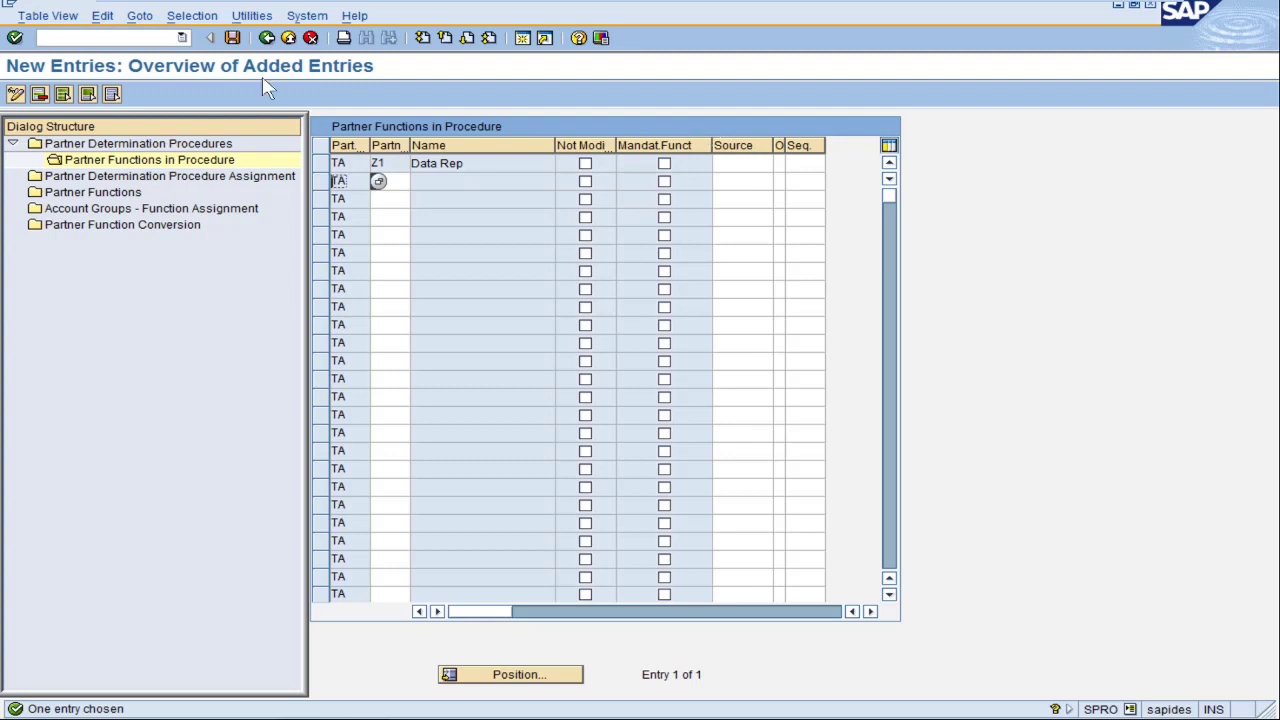
left_click(232, 38)
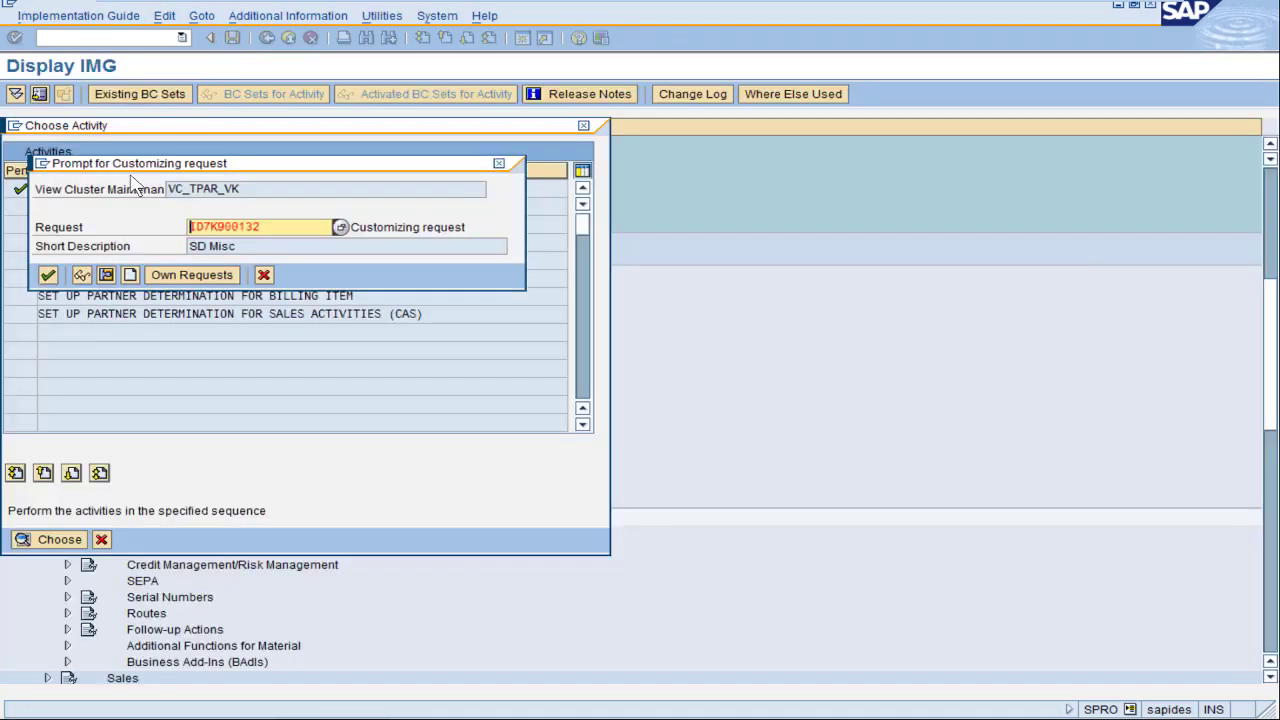
left_click(47, 276)
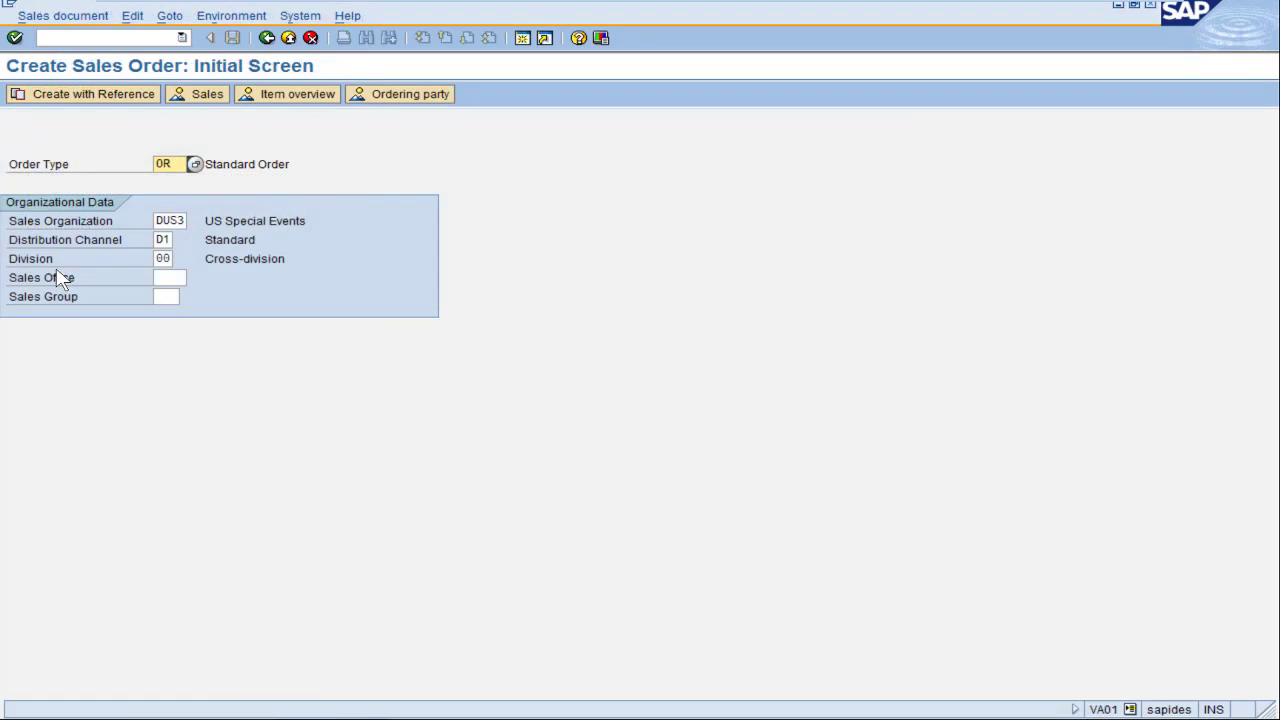
Restart VA01 with a standard order for Big Store Corporate, ship-to Big Store 1001, and check its header partners for Z1
left_click(267, 38)
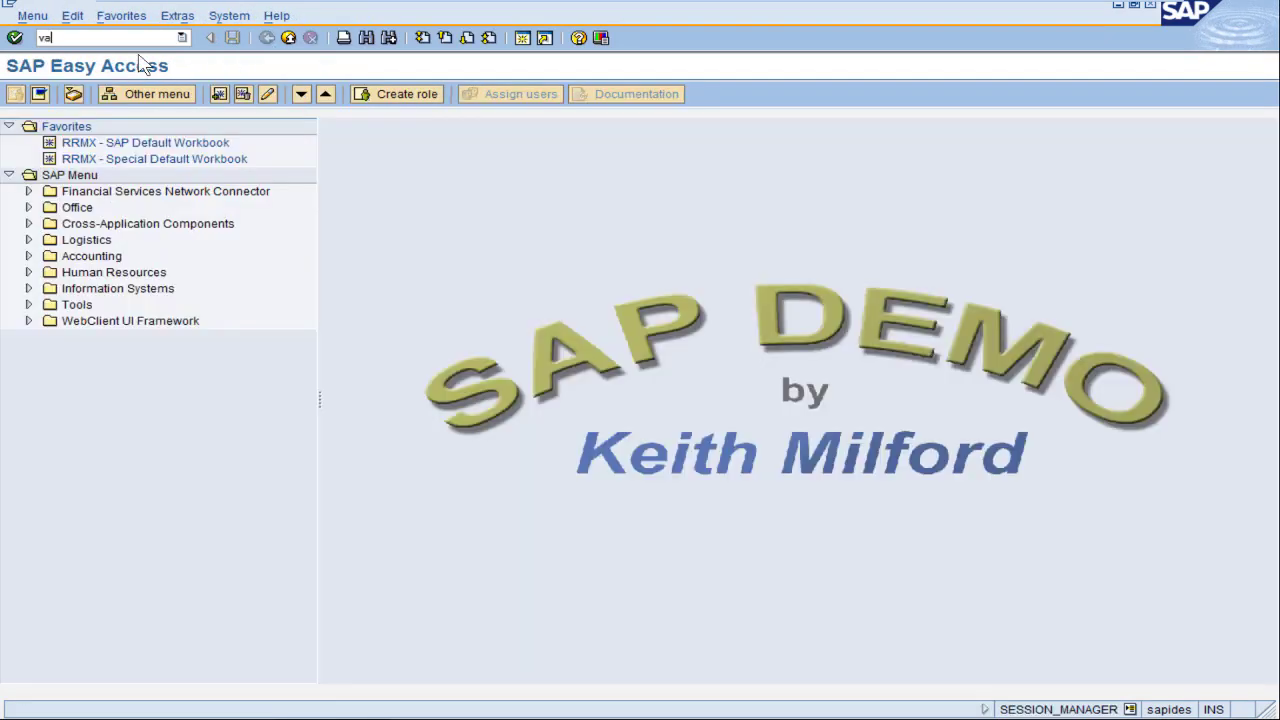
key("Return")
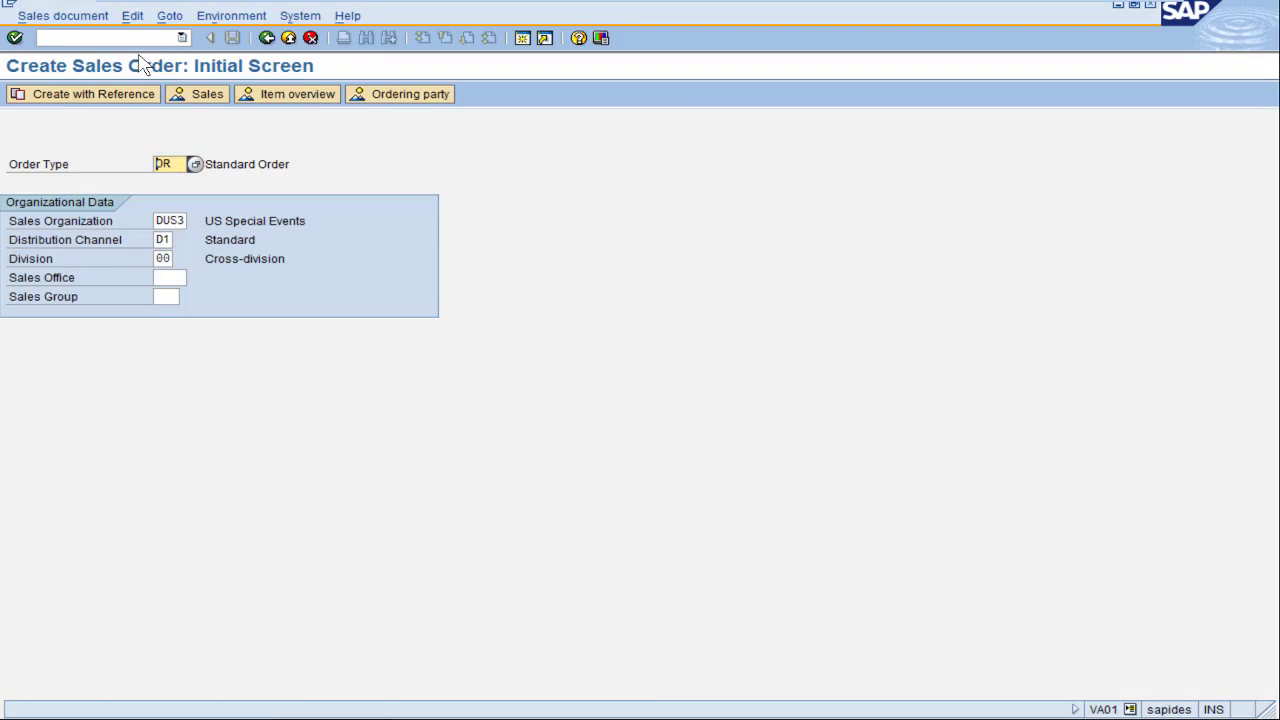
key("Return")
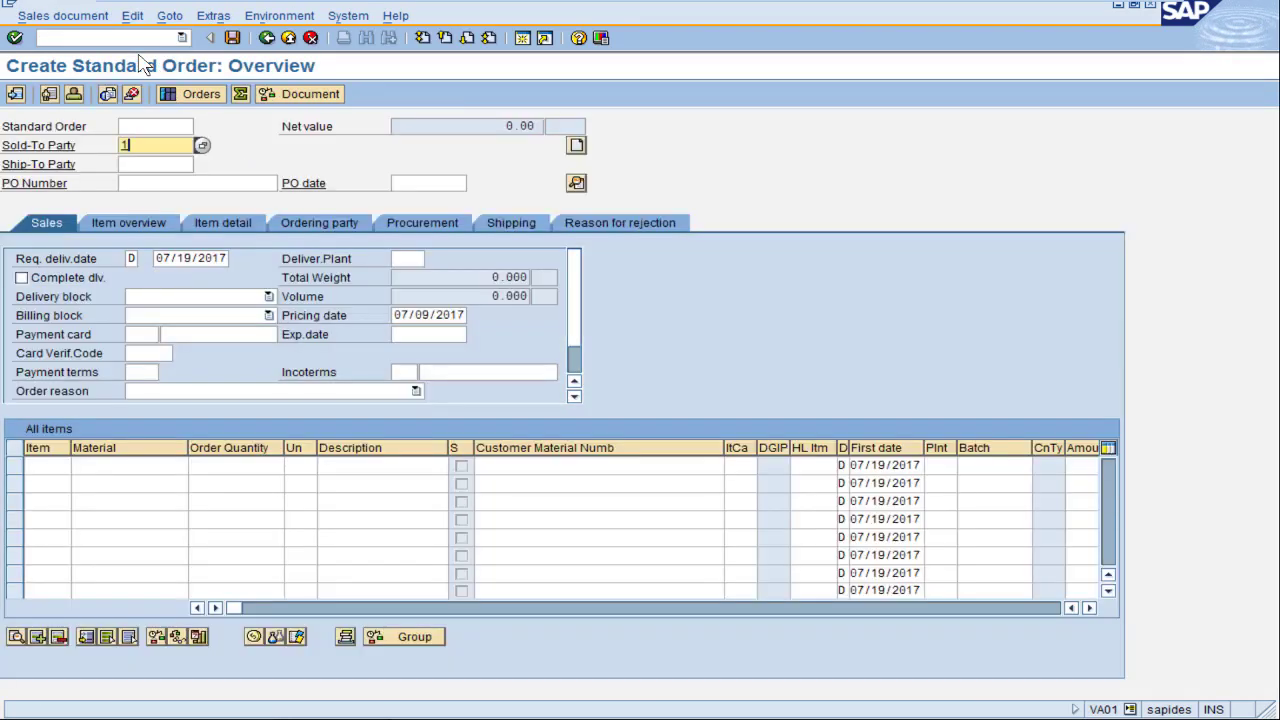
type("100243")
key("Return")
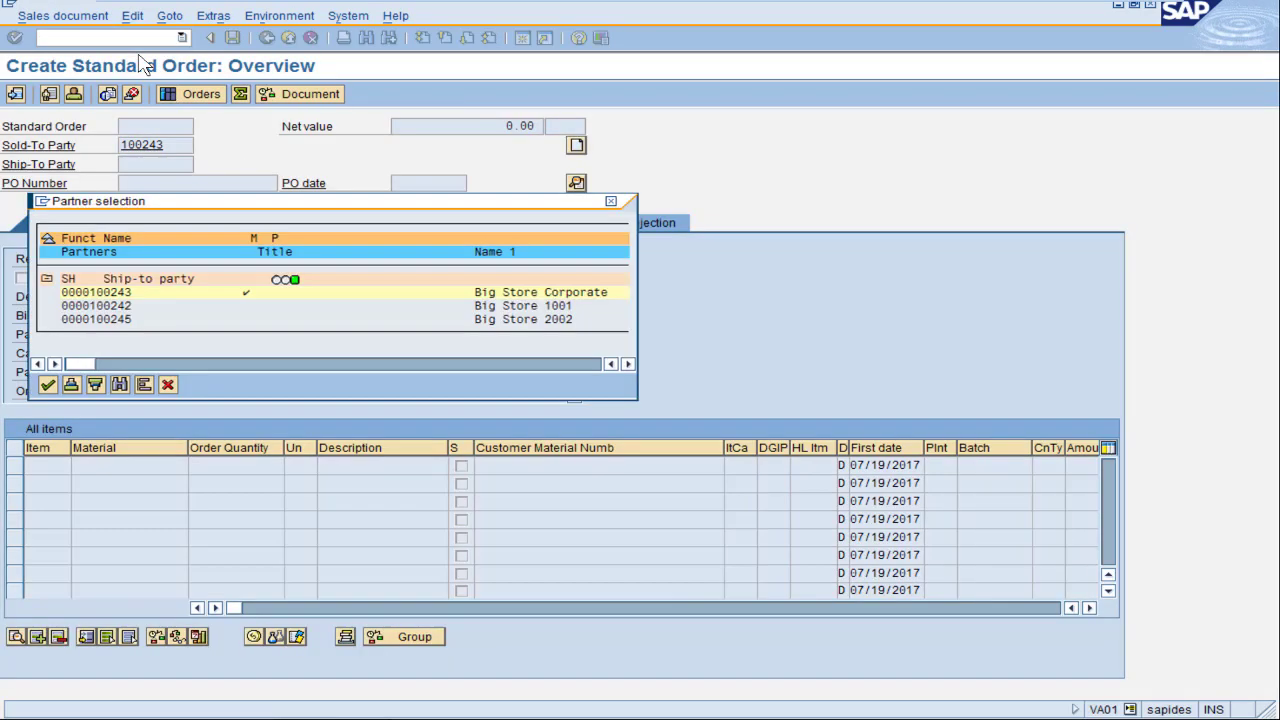
double_click(122, 306)
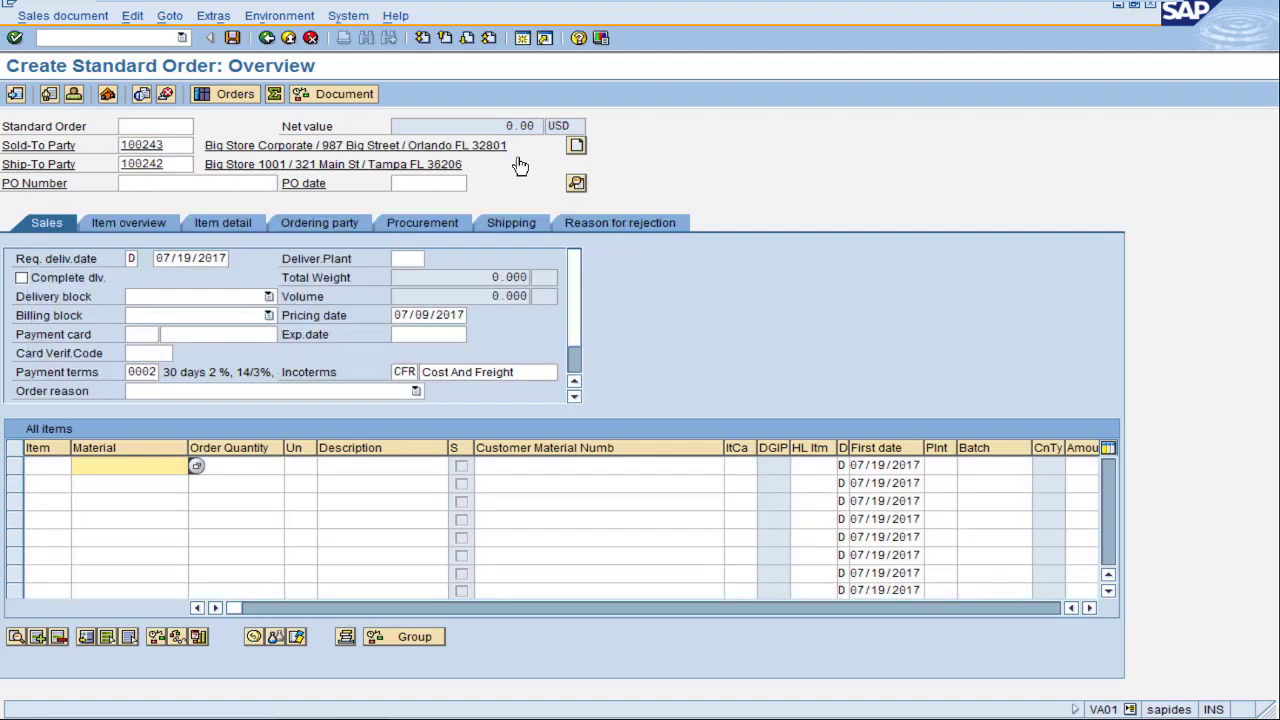
left_click(577, 188)
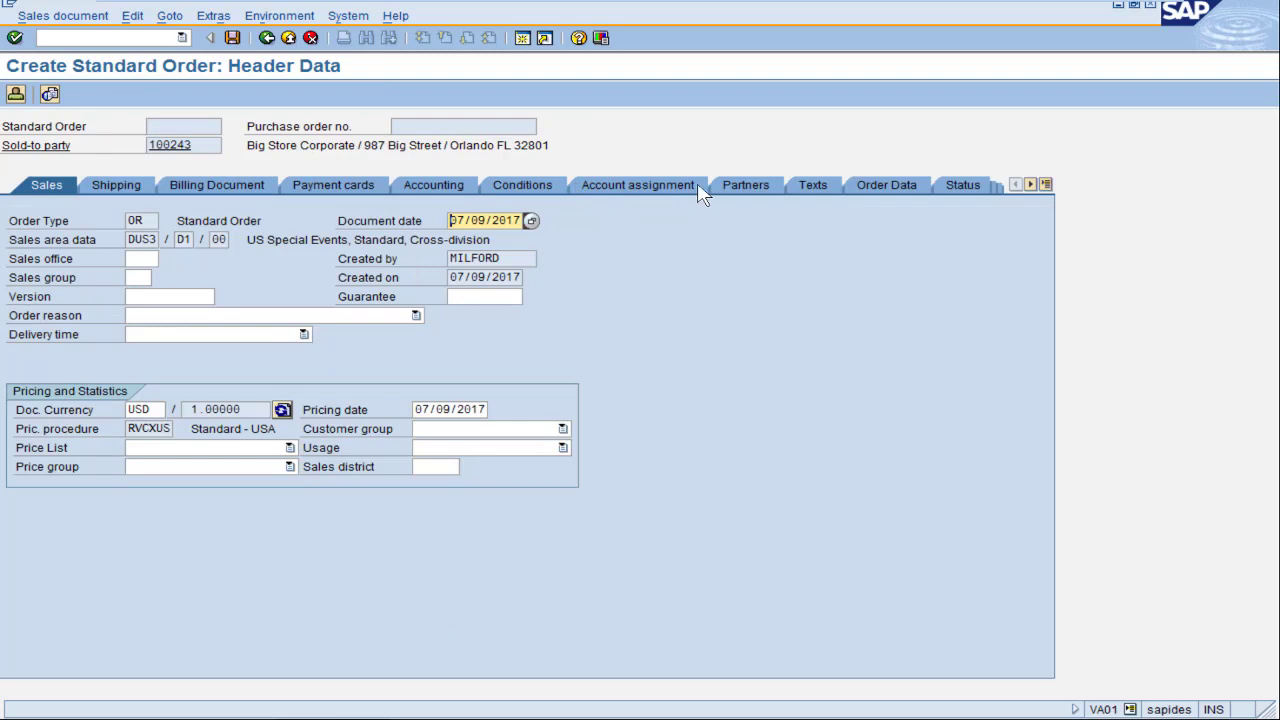
left_click(738, 190)
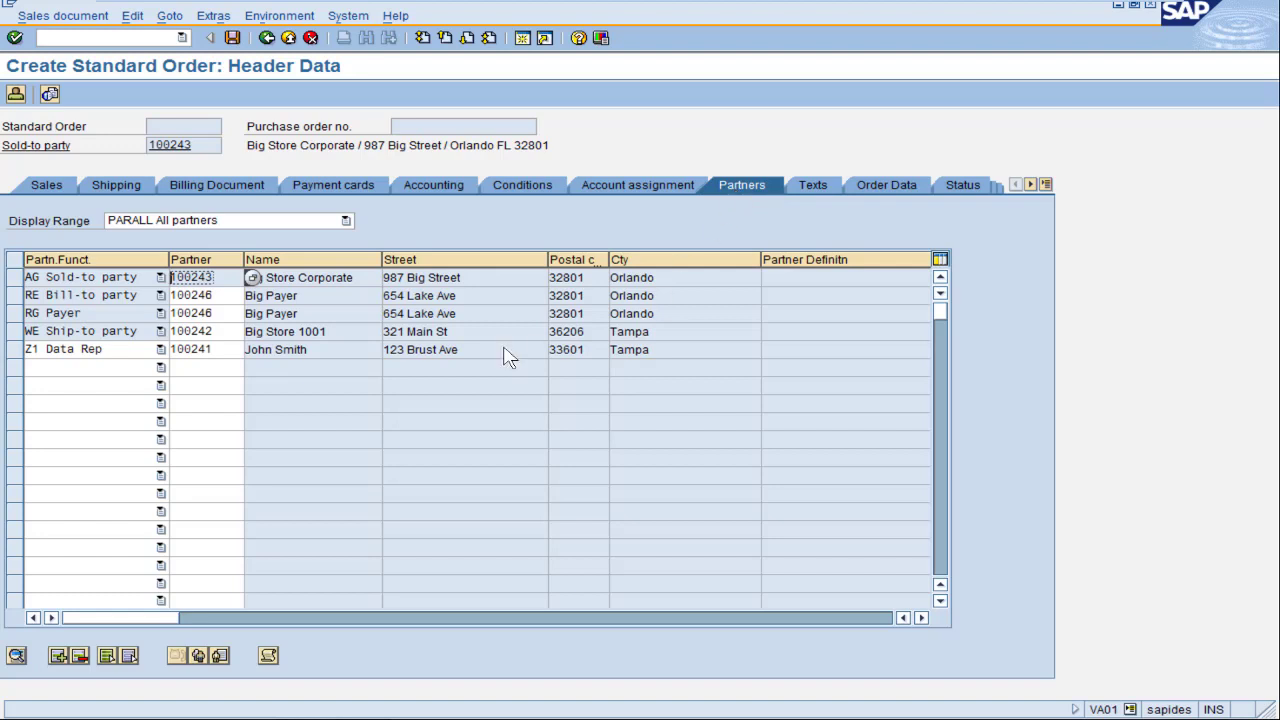
Replace the order's Z1 Data Rep with another data rep's customer number, and discard the order
left_click(225, 353)
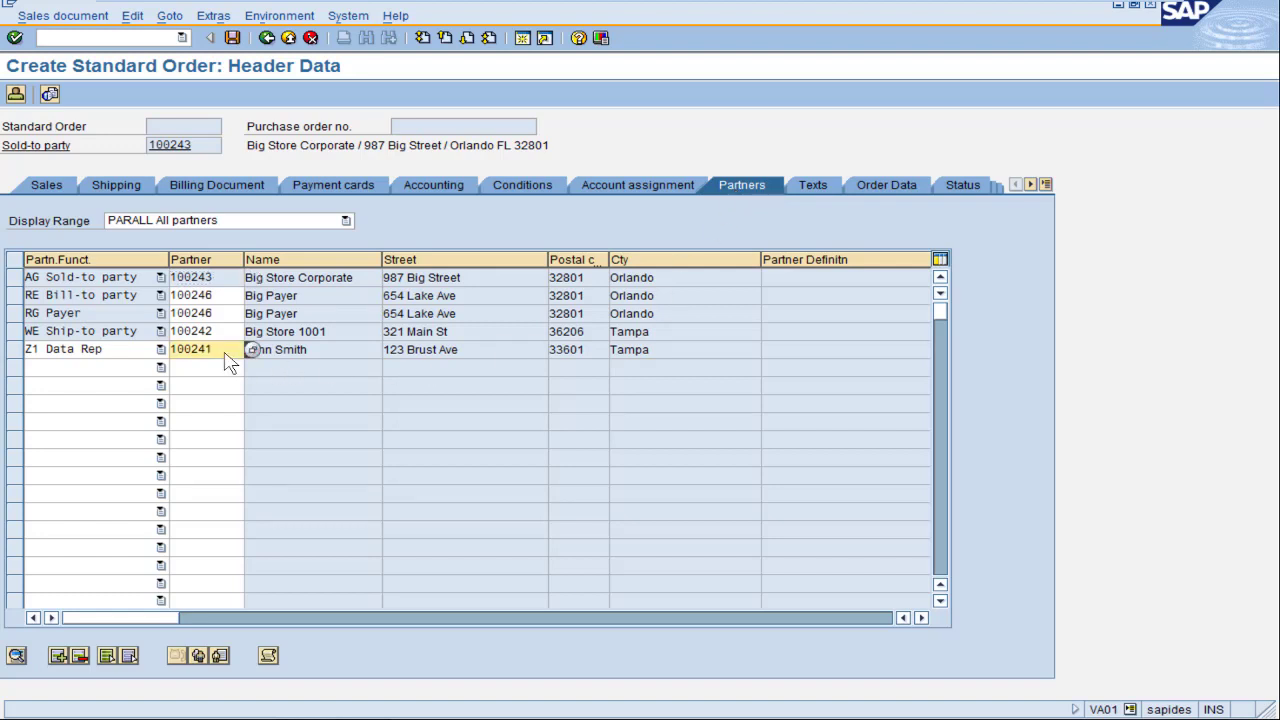
key("Return")
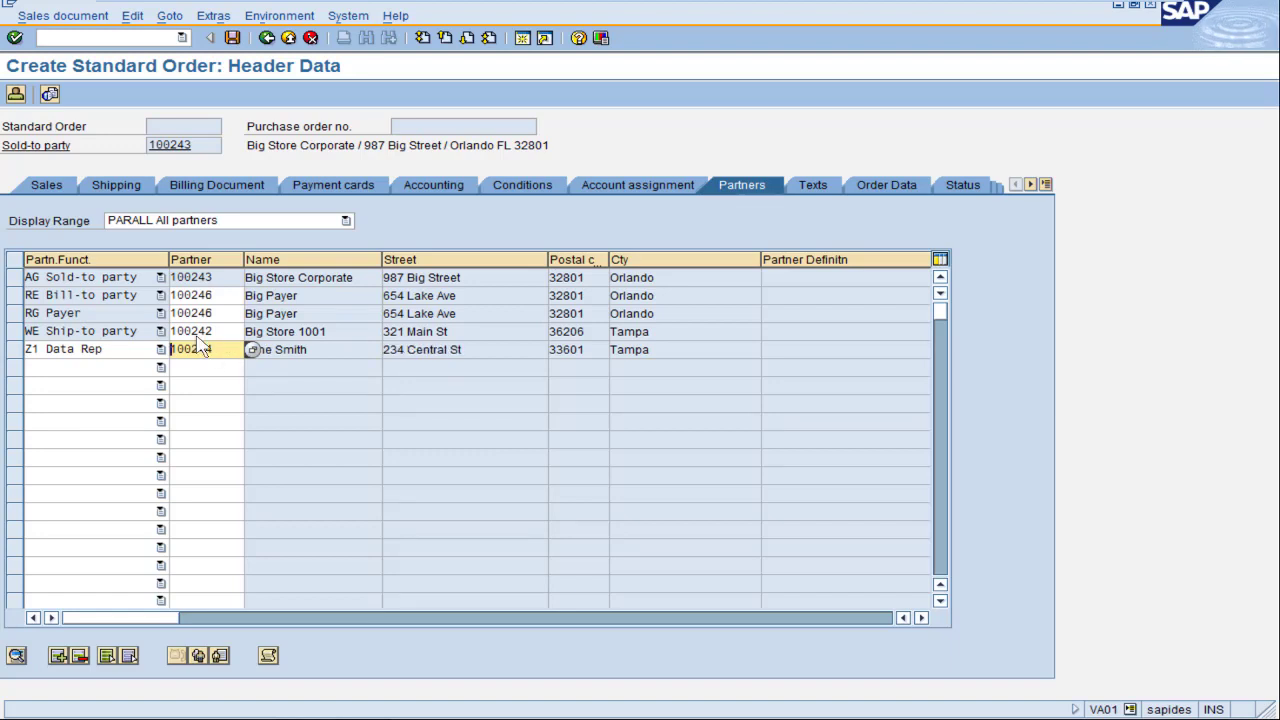
left_click(262, 365)
left_click(311, 38)
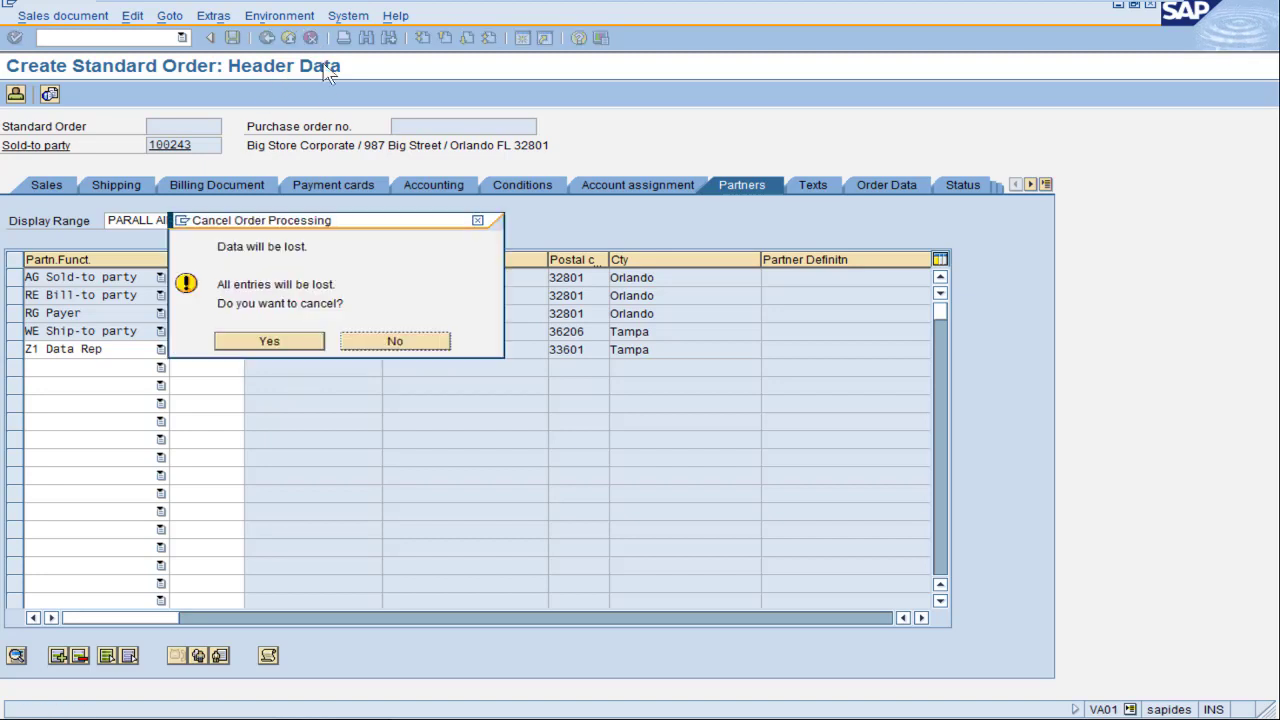
left_click(280, 342)
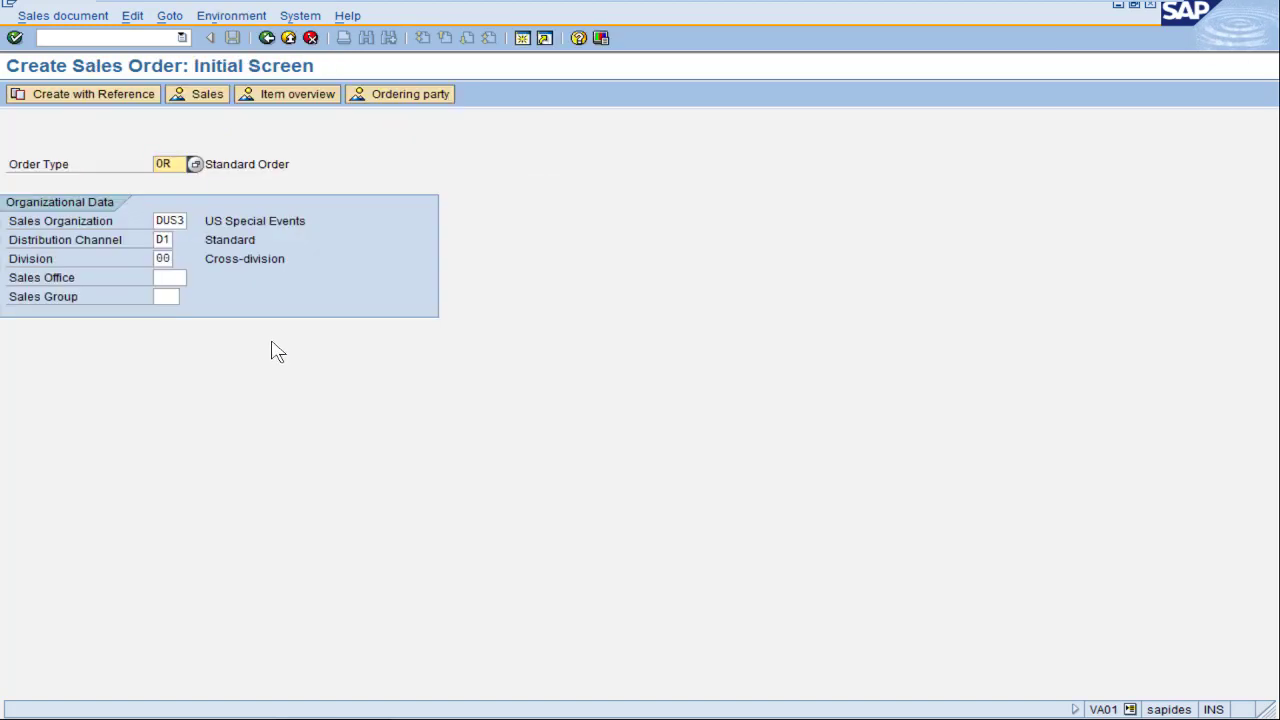
Switch to the customer change session and review the Z1 Data Rep entry in Big Store Corporate's partner functions
left_click(360, 703)
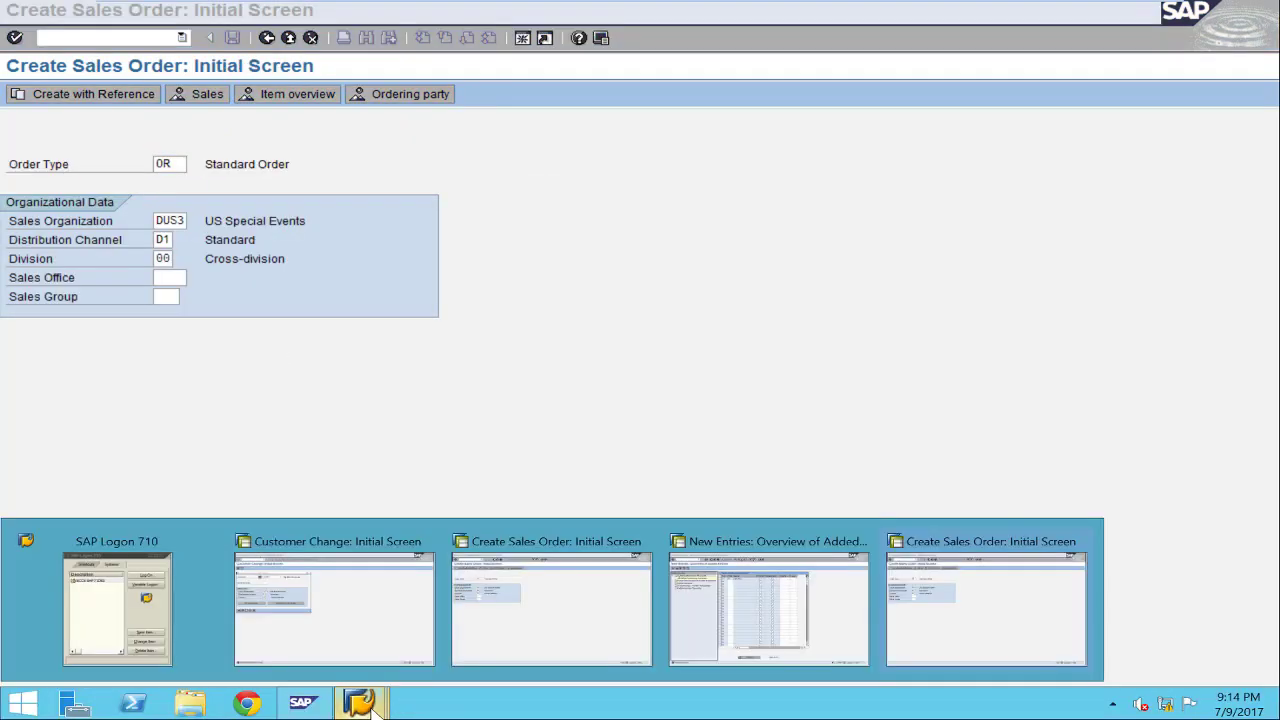
left_click(360, 652)
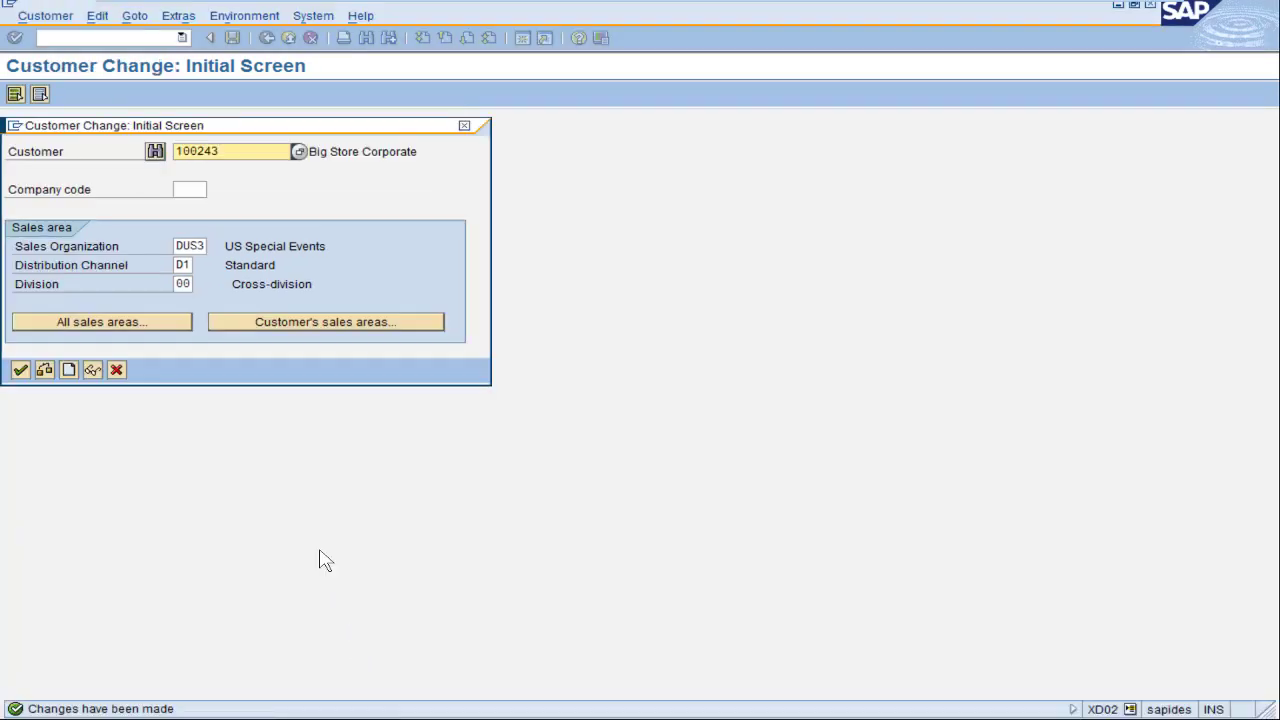
key("Return")
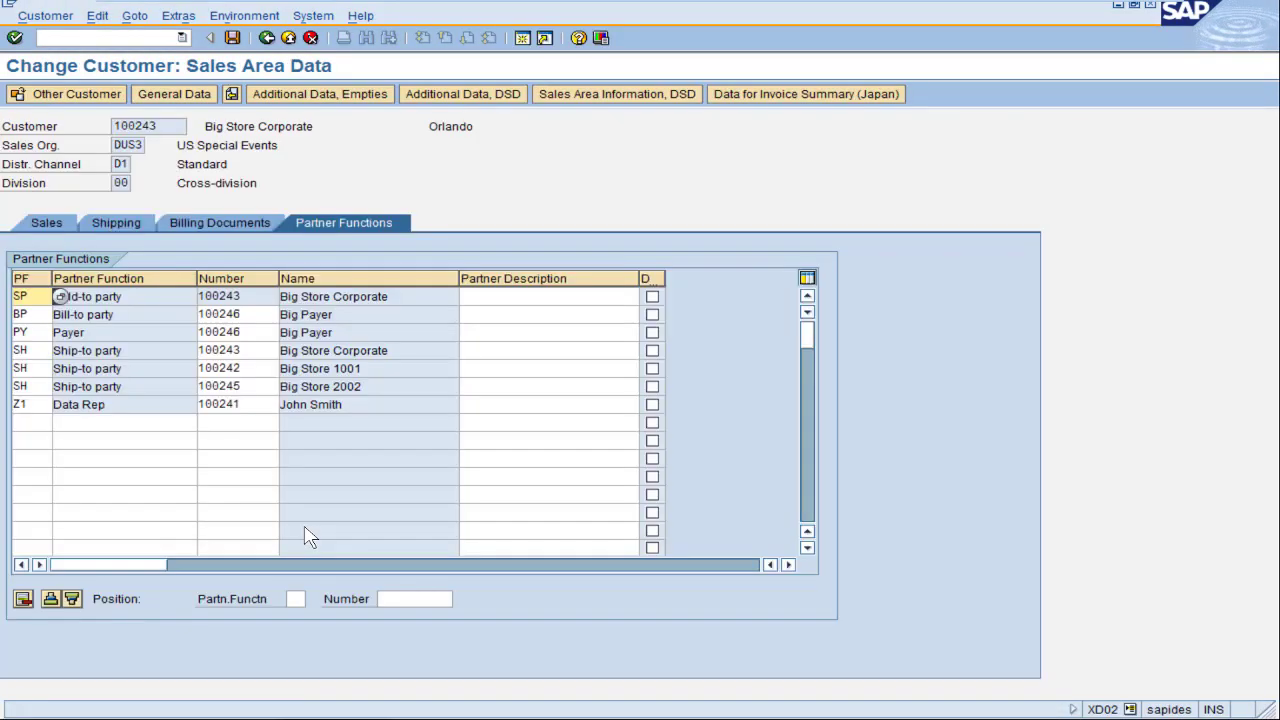
left_click_drag(252, 408, 197, 410)
left_click(249, 406)
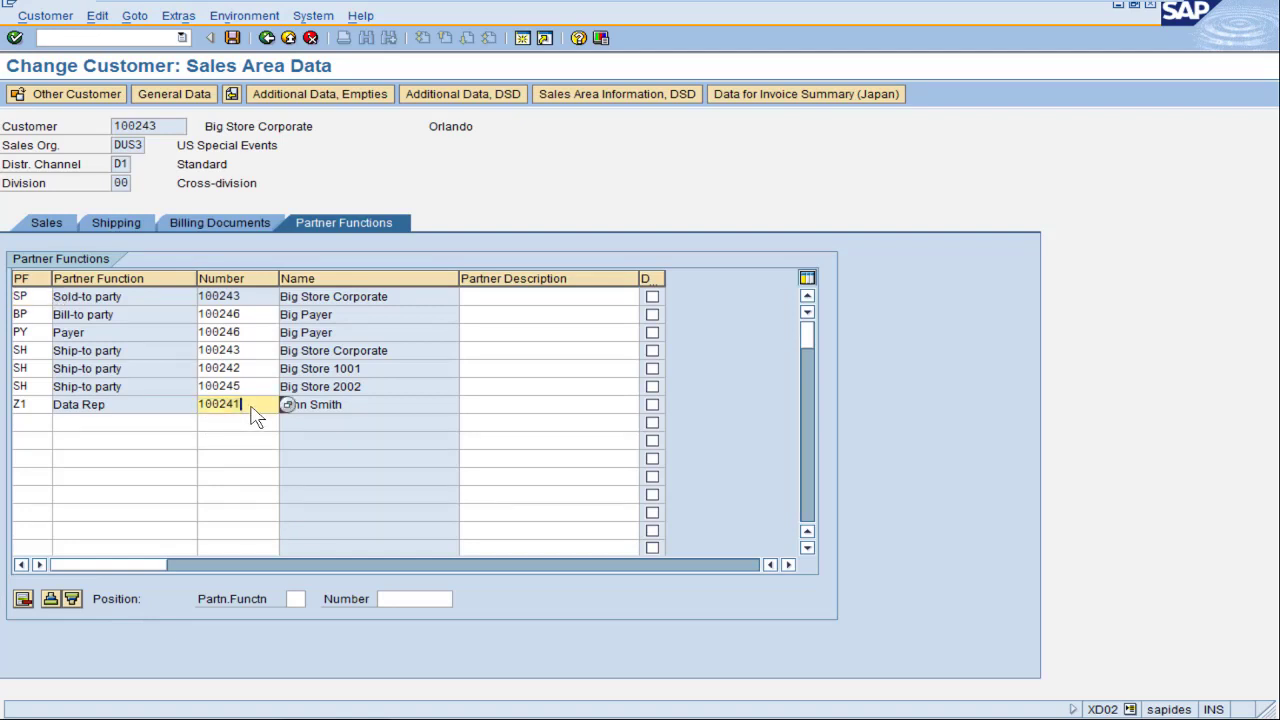
left_click(266, 38)
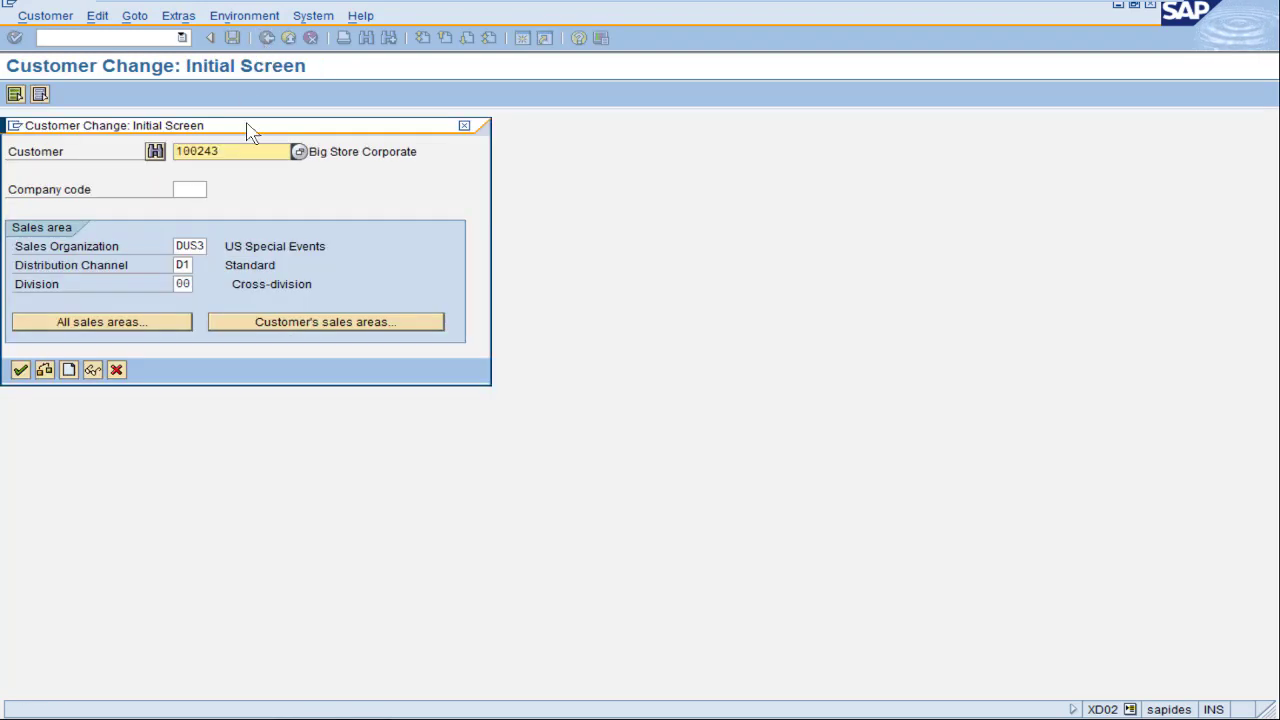
Try to add partner function Z1 to customer Big Store 1001, and cancel processing of the customer
left_click(247, 155)
key("Return")
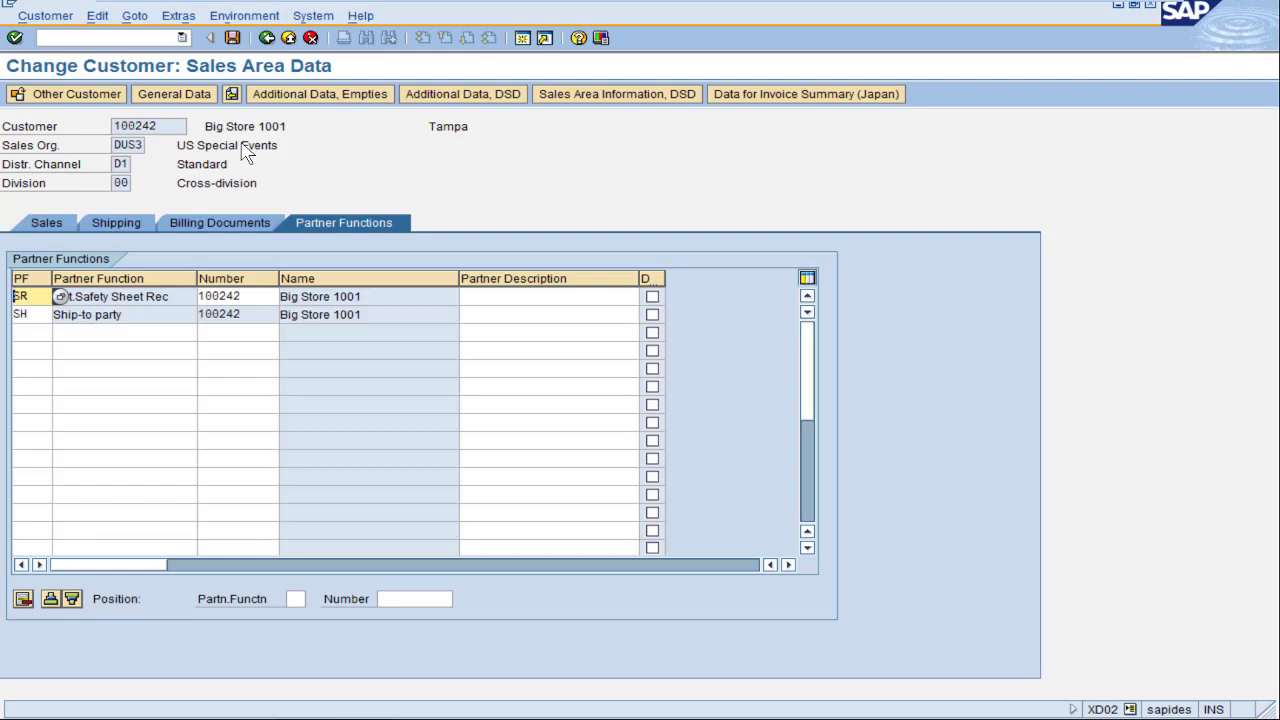
left_click(30, 336)
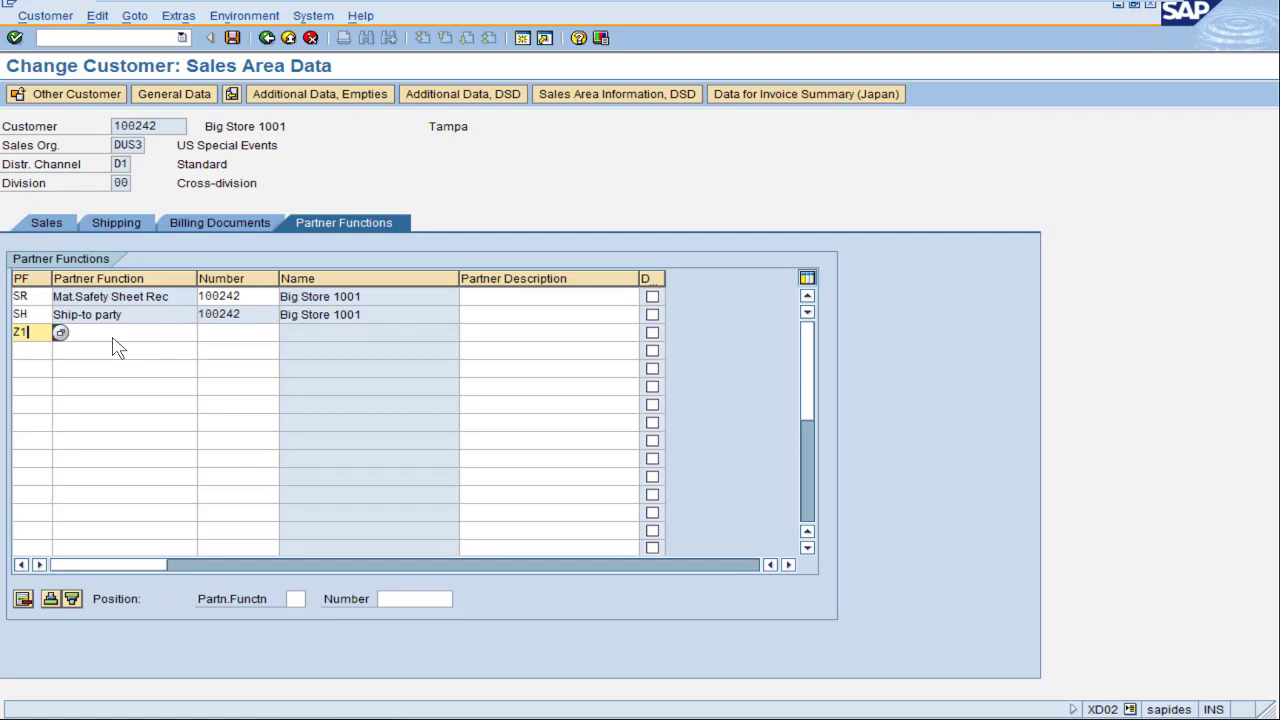
type("Z1")
key("Return")
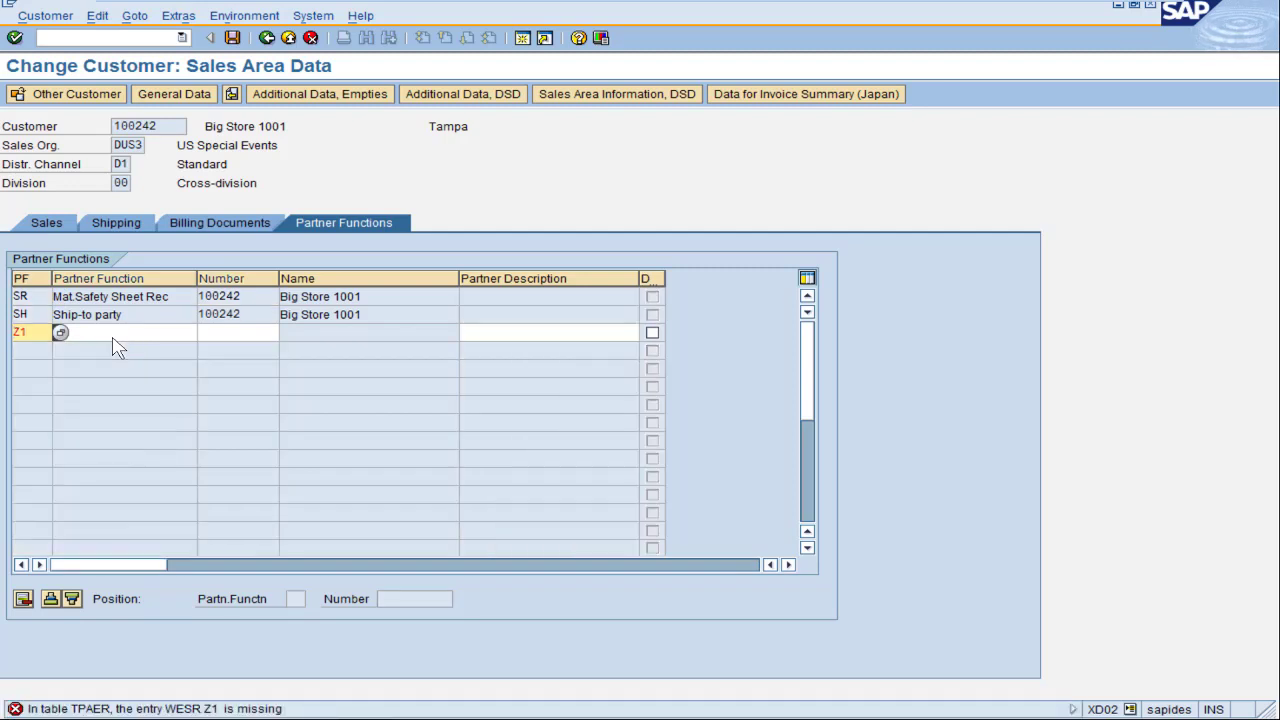
left_click(311, 38)
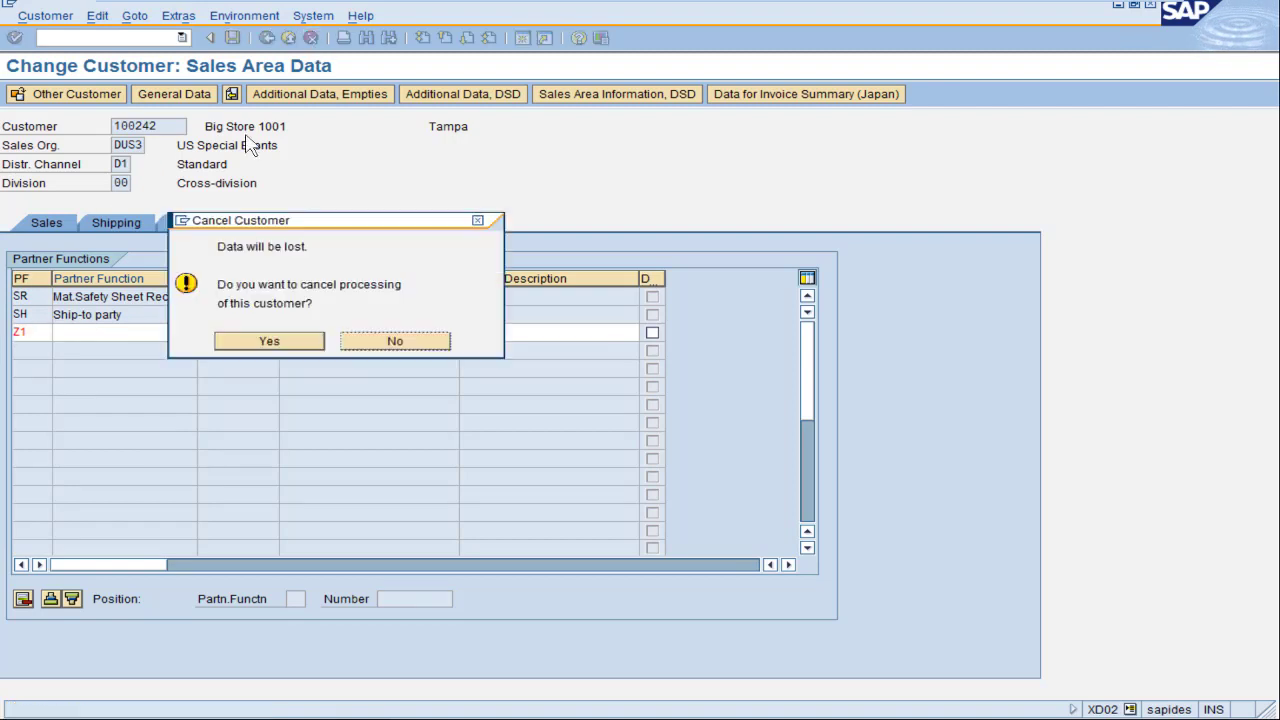
left_click(267, 340)
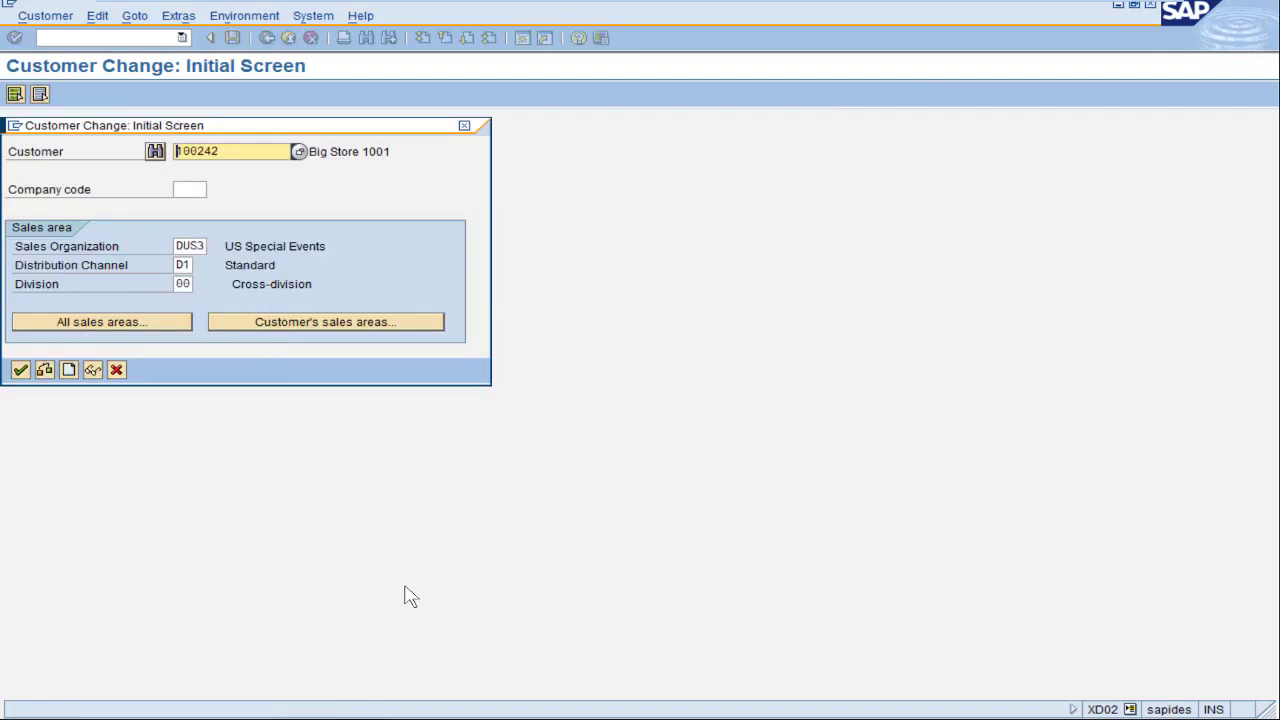
Return to partner determination for the customer master and open the partner functions of procedure WESR (GR w/ MatSafSheetRec)
left_click(362, 704)
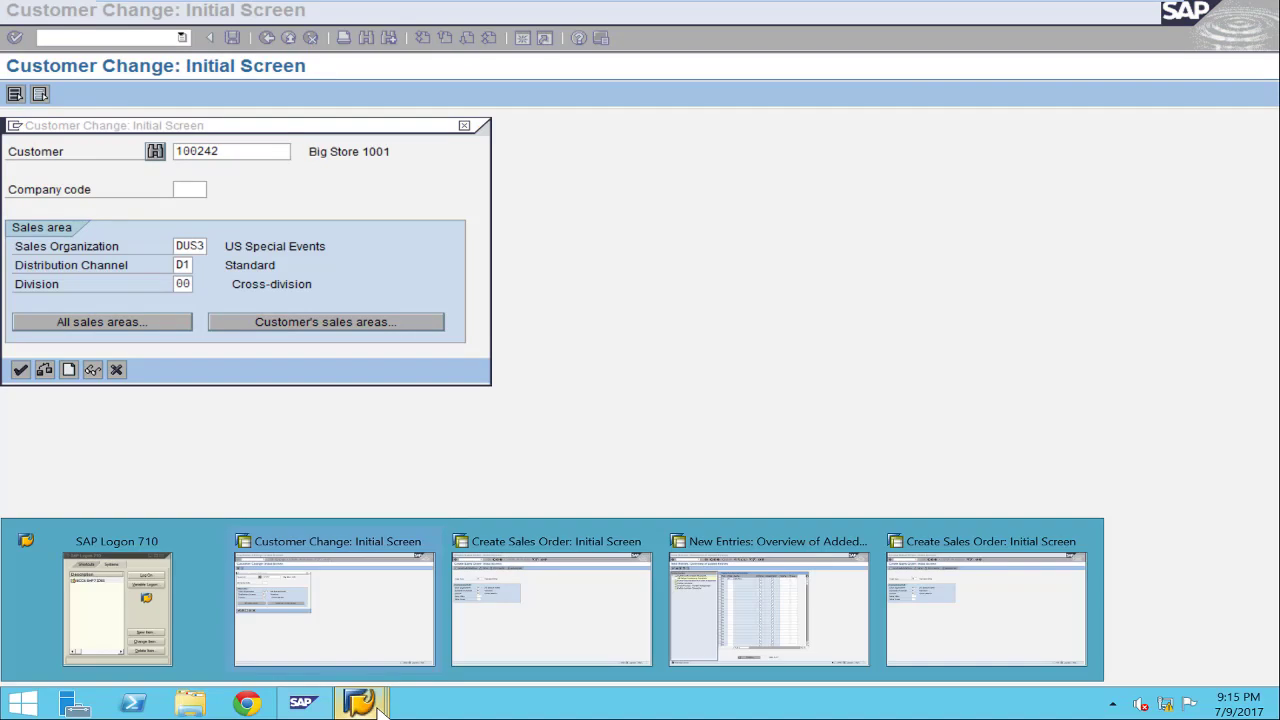
left_click(782, 612)
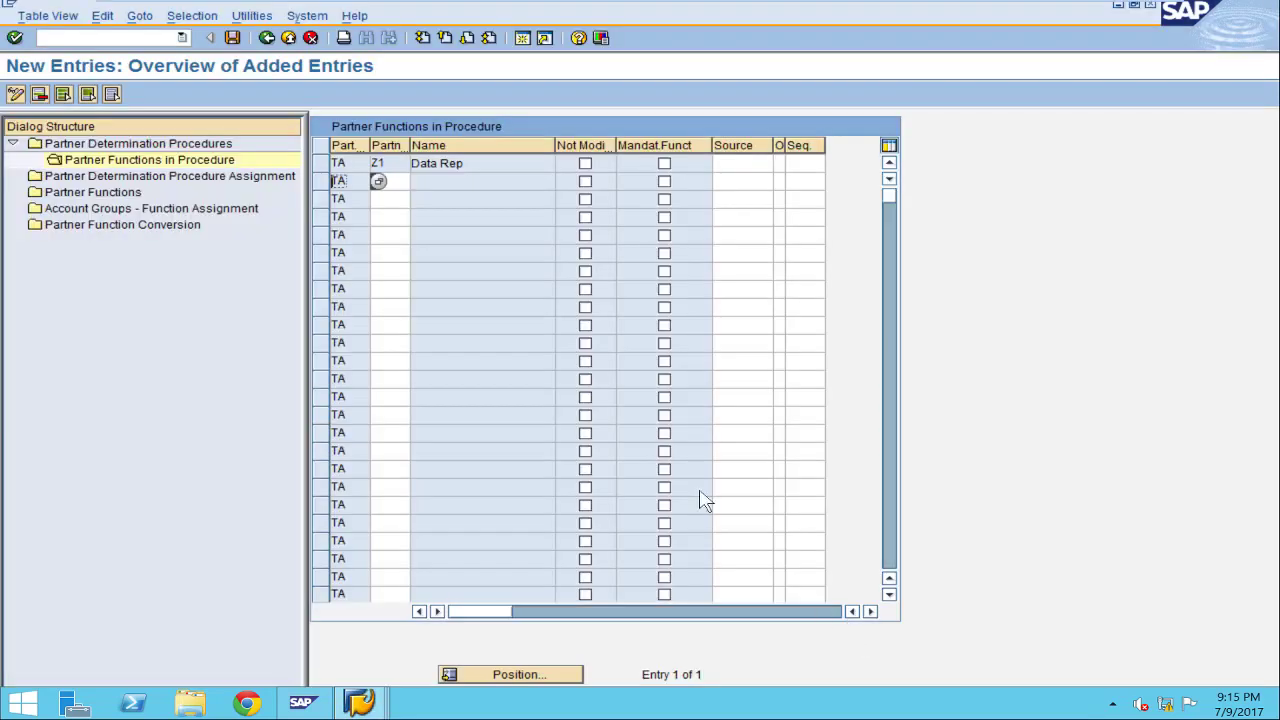
left_click(267, 38)
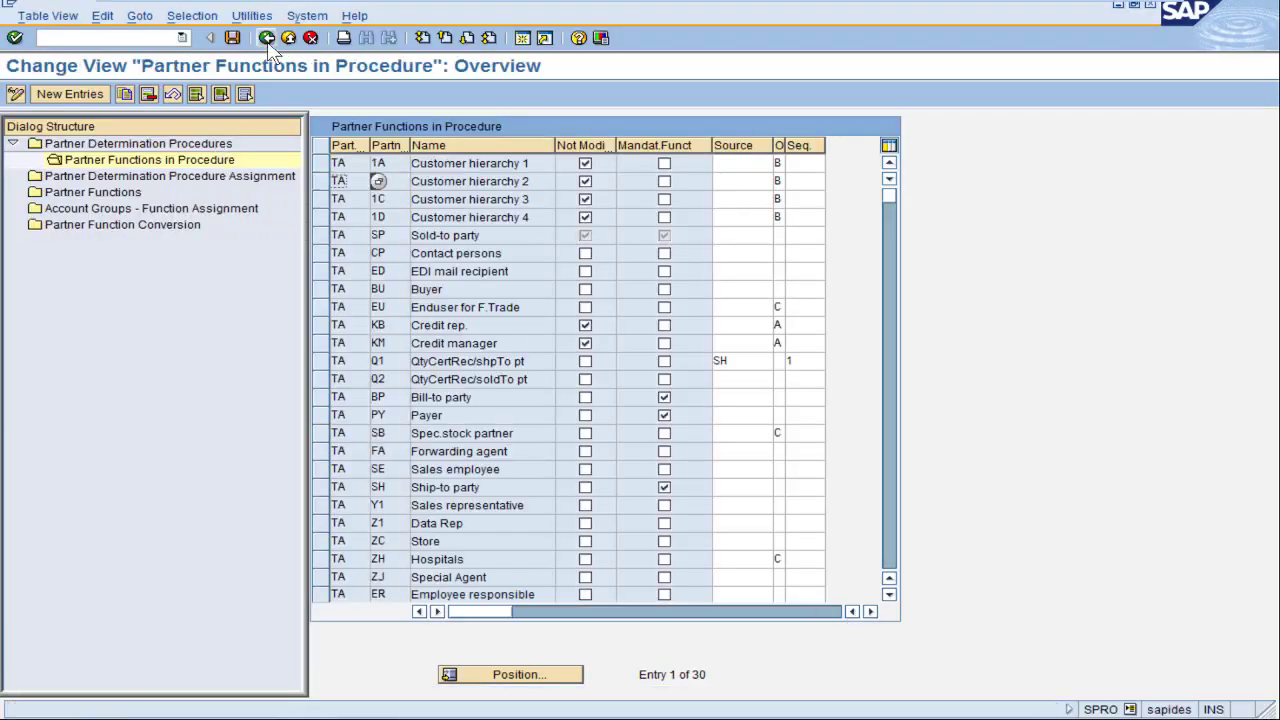
left_click(267, 38)
left_click(267, 38)
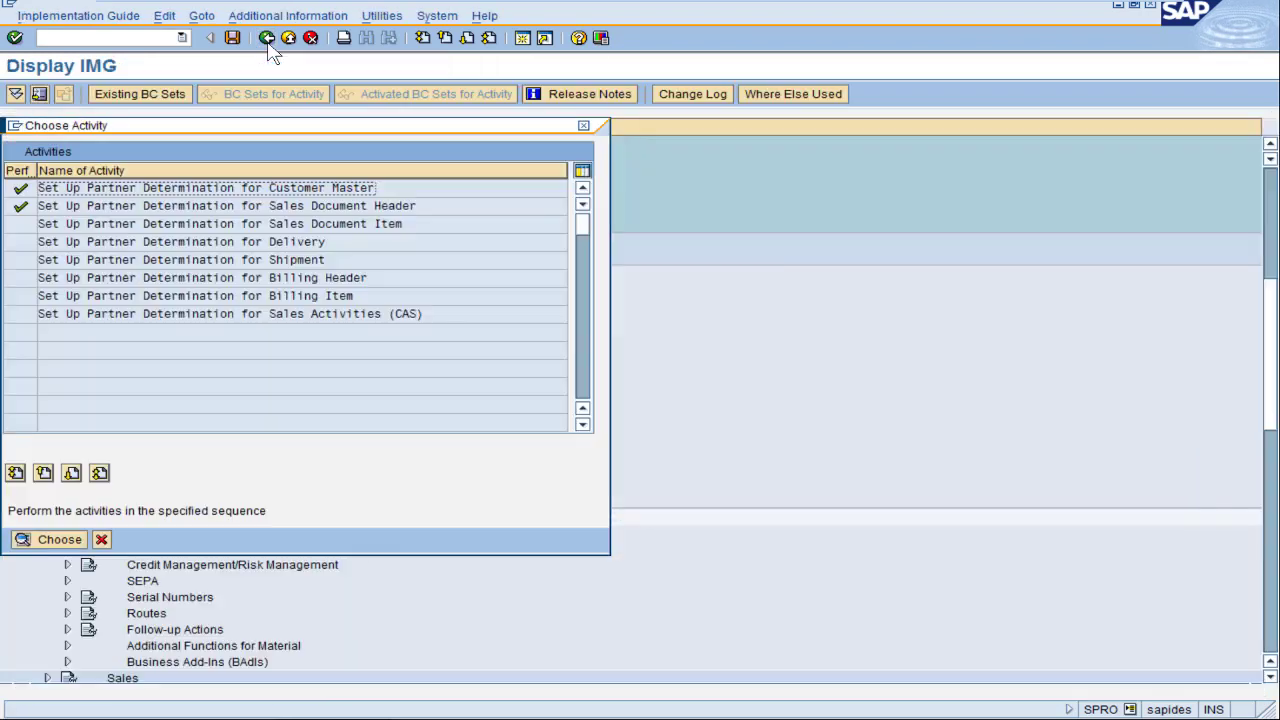
double_click(297, 189)
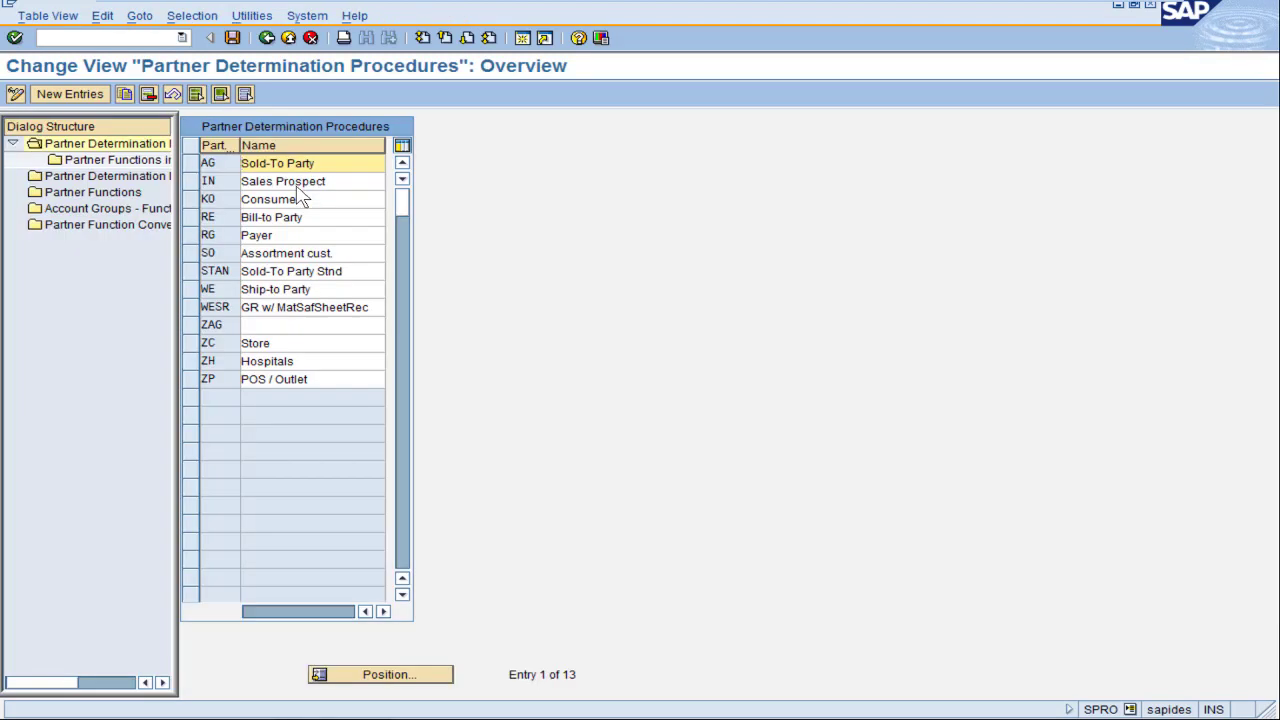
left_click(191, 308)
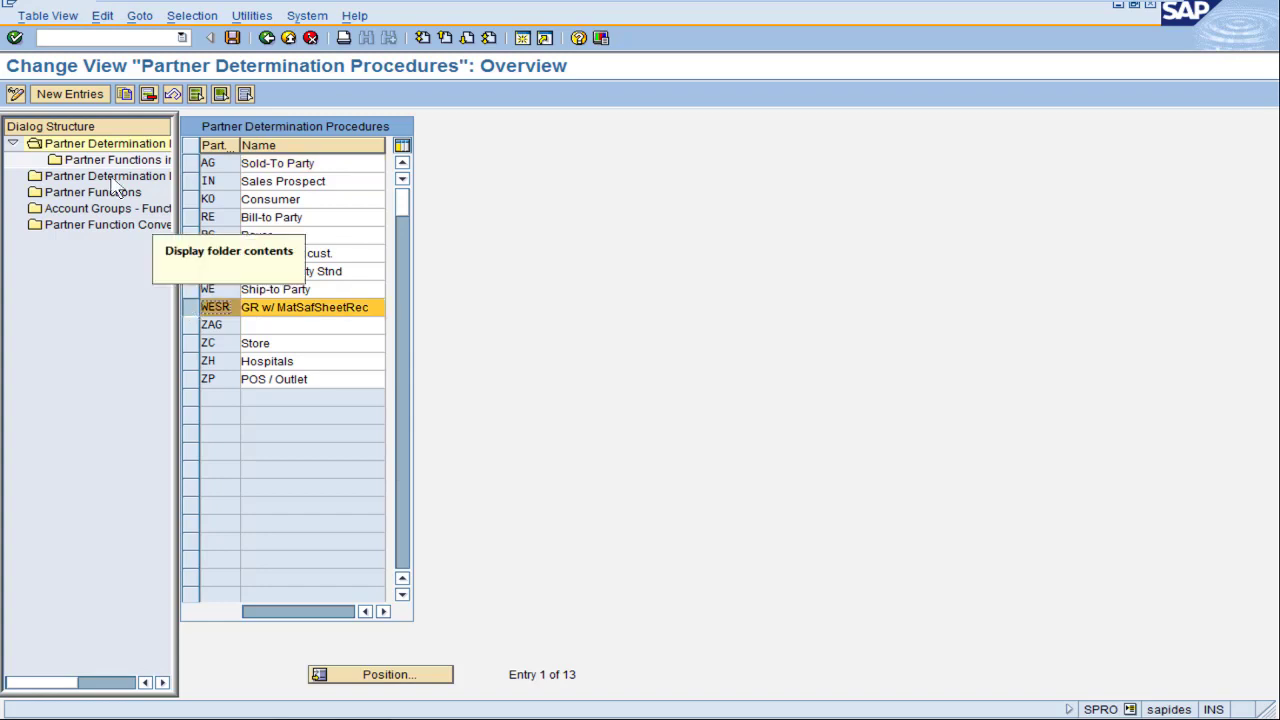
double_click(56, 161)
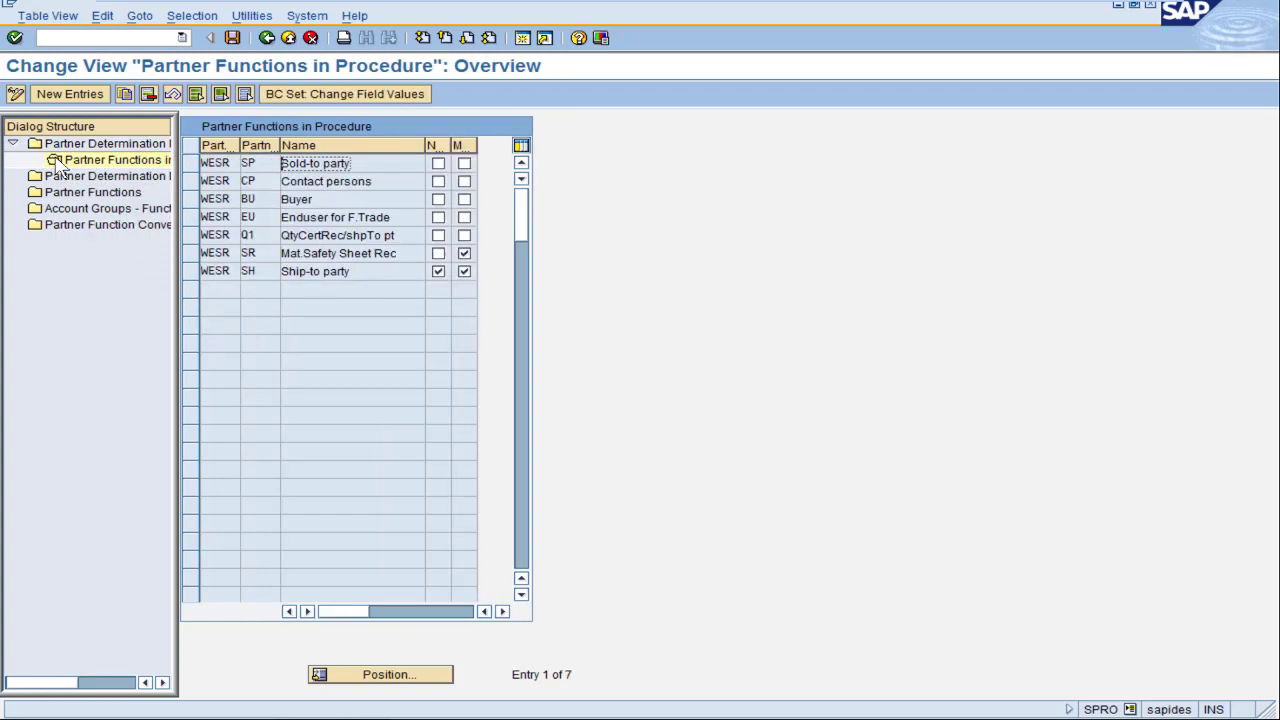
Add partner function Z1 as a new entry in procedure WESR and save it to the SD Misc customizing request
left_click(78, 94)
left_click(268, 166)
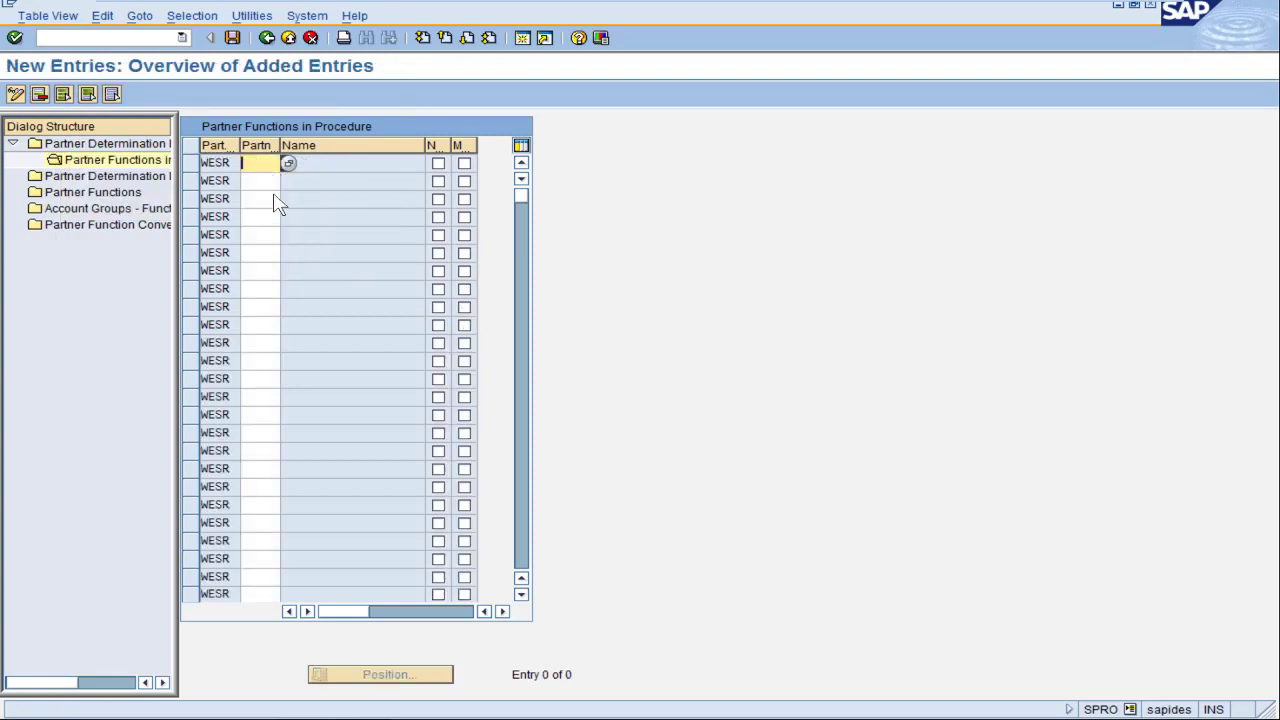
type("Z1")
key("Return")
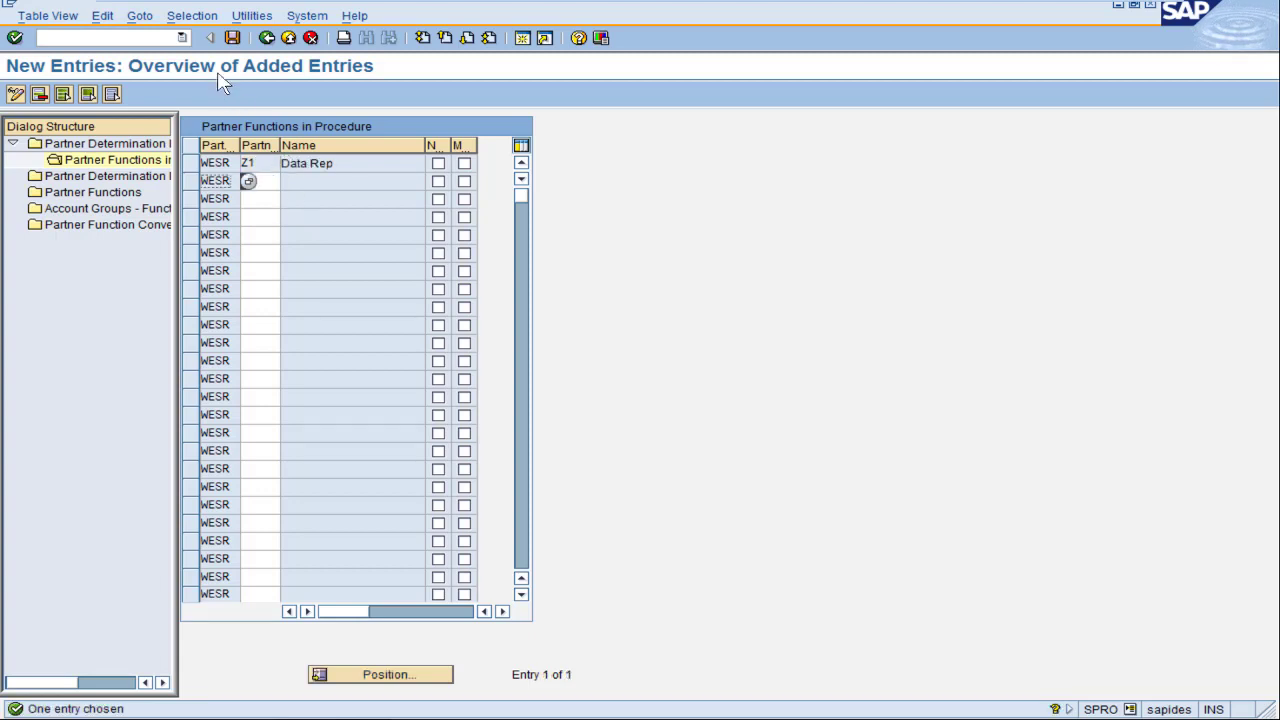
left_click(232, 38)
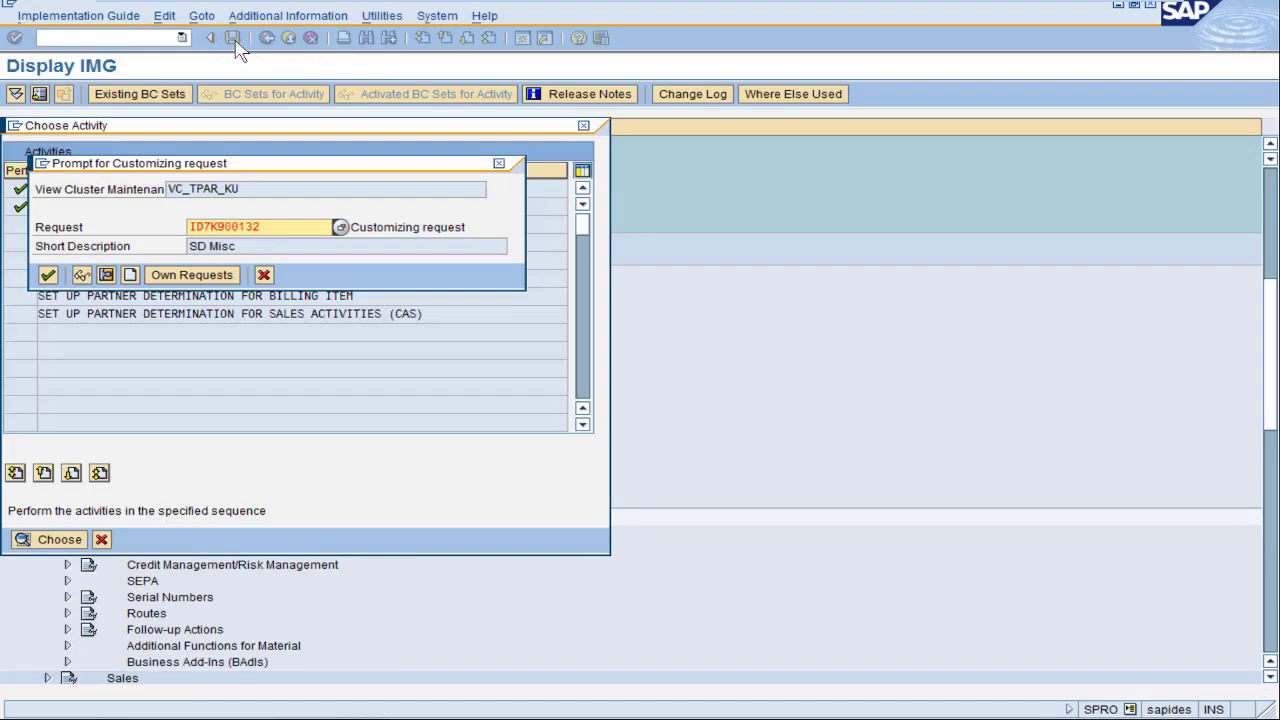
left_click(47, 275)
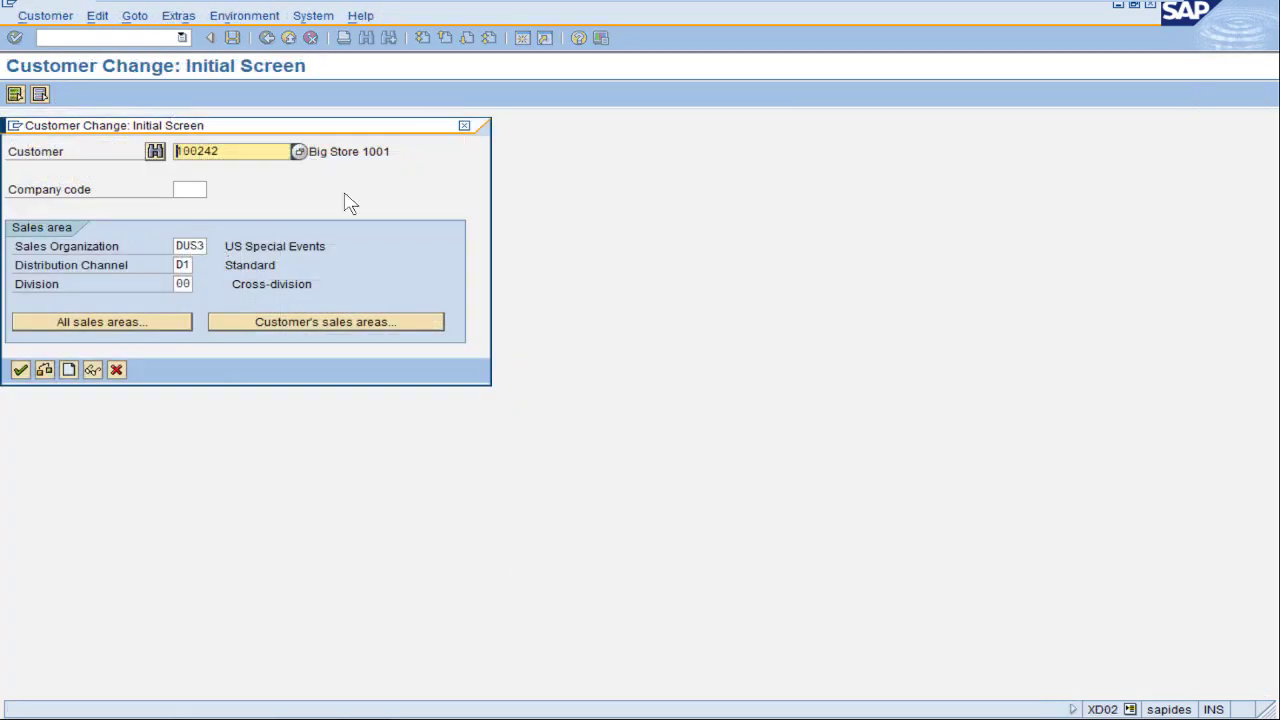
Restart transaction XD02 and open the partner functions of customer Big Store 1001
left_click(464, 128)
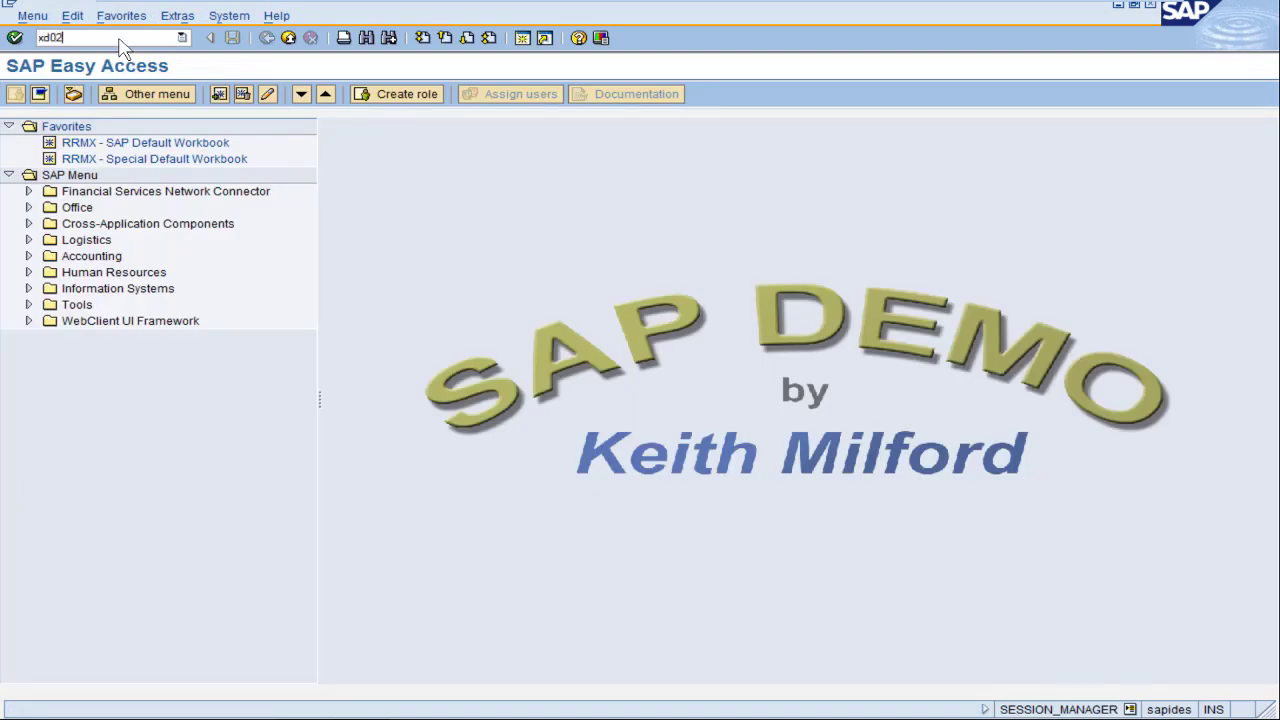
key("Return")
key("Return")
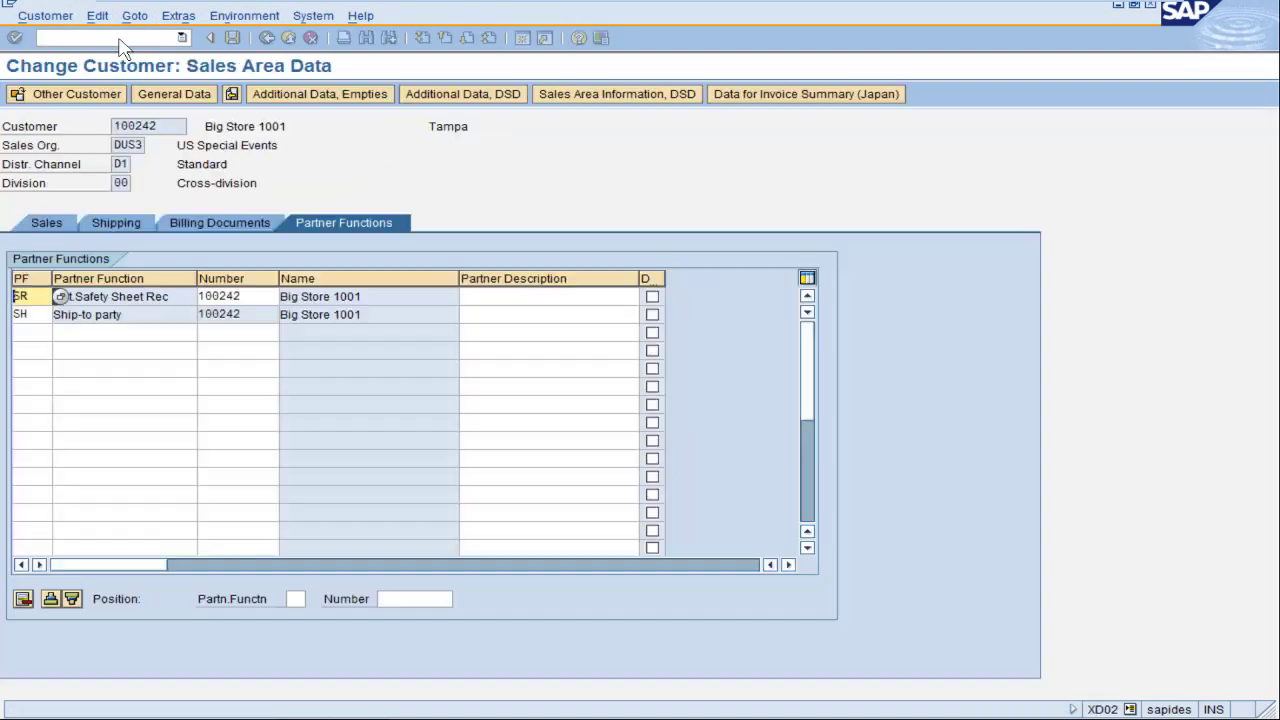
Add partner function Z1 with a data rep's customer number, replace it with another data rep's number, and save the customer
left_click(27, 335)
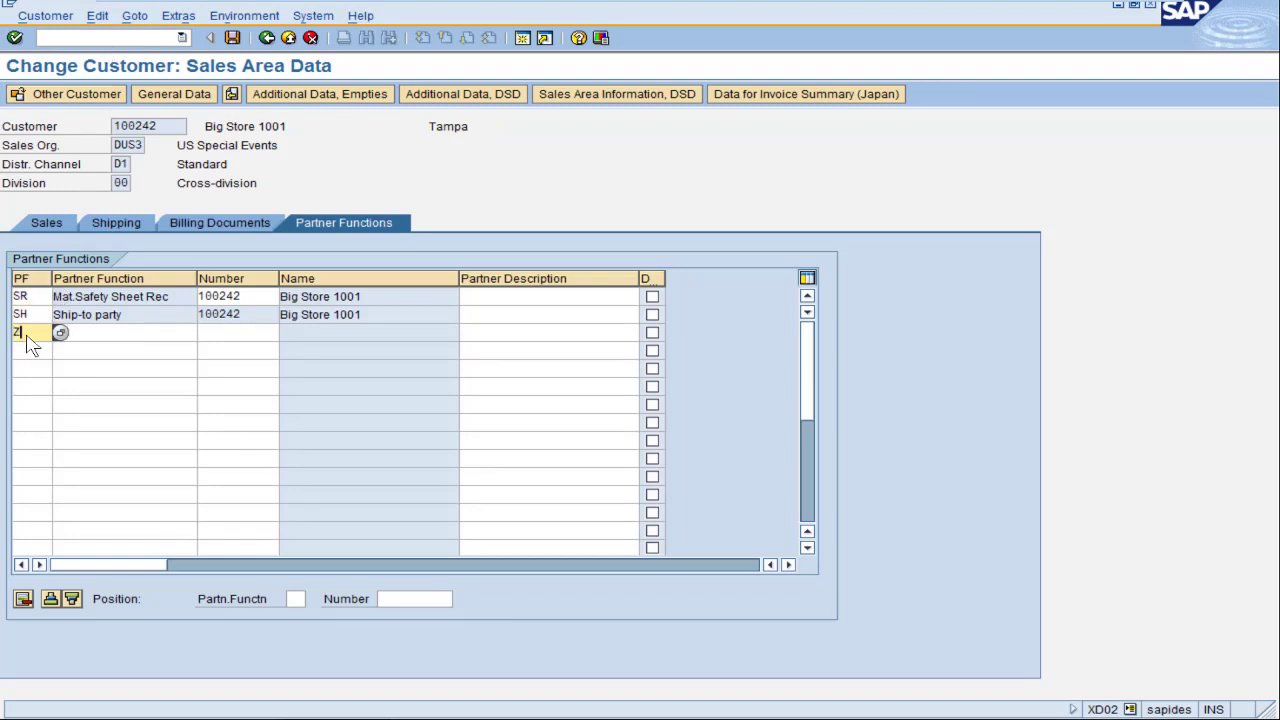
type("Z1")
key("Tab")
key("Tab")
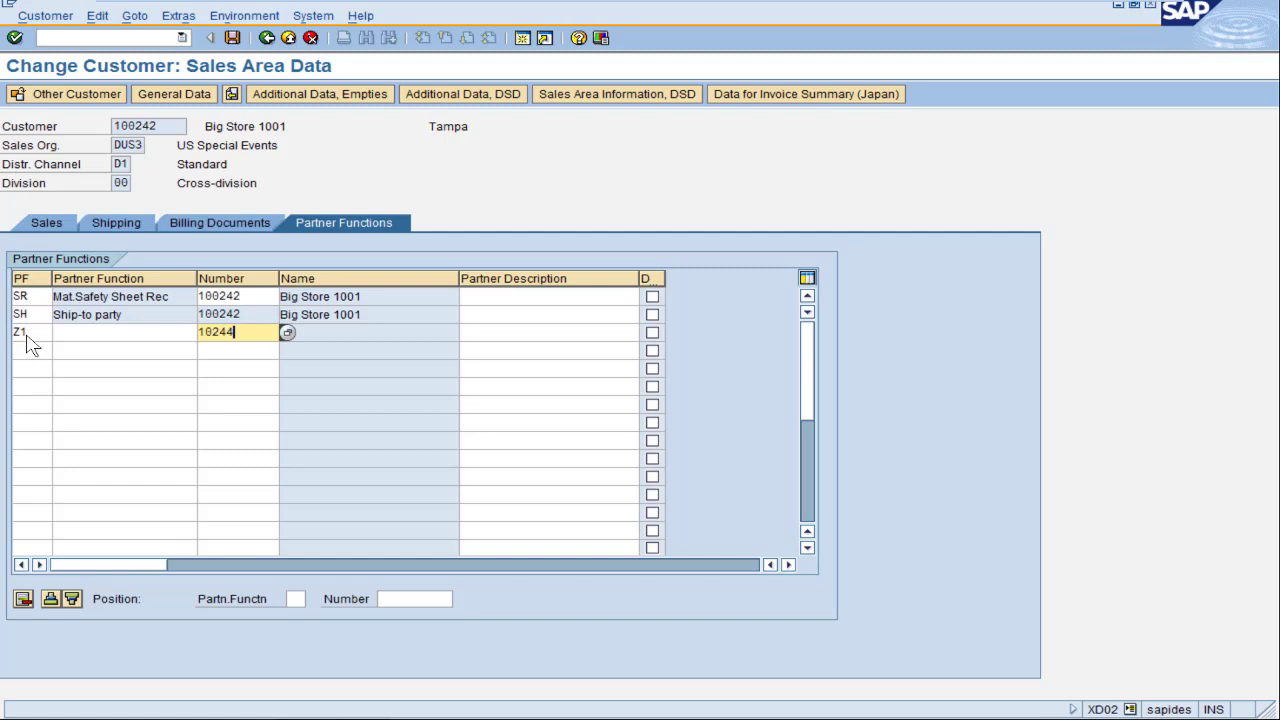
key("Return")
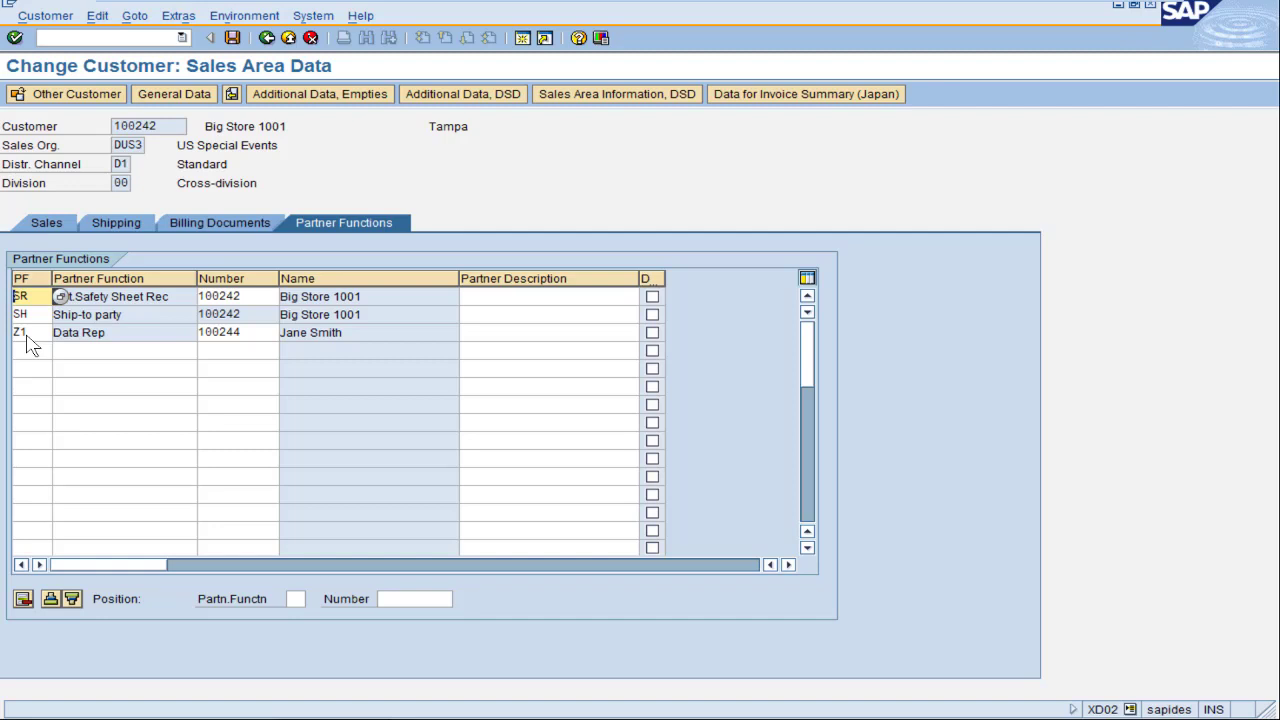
left_click(271, 335)
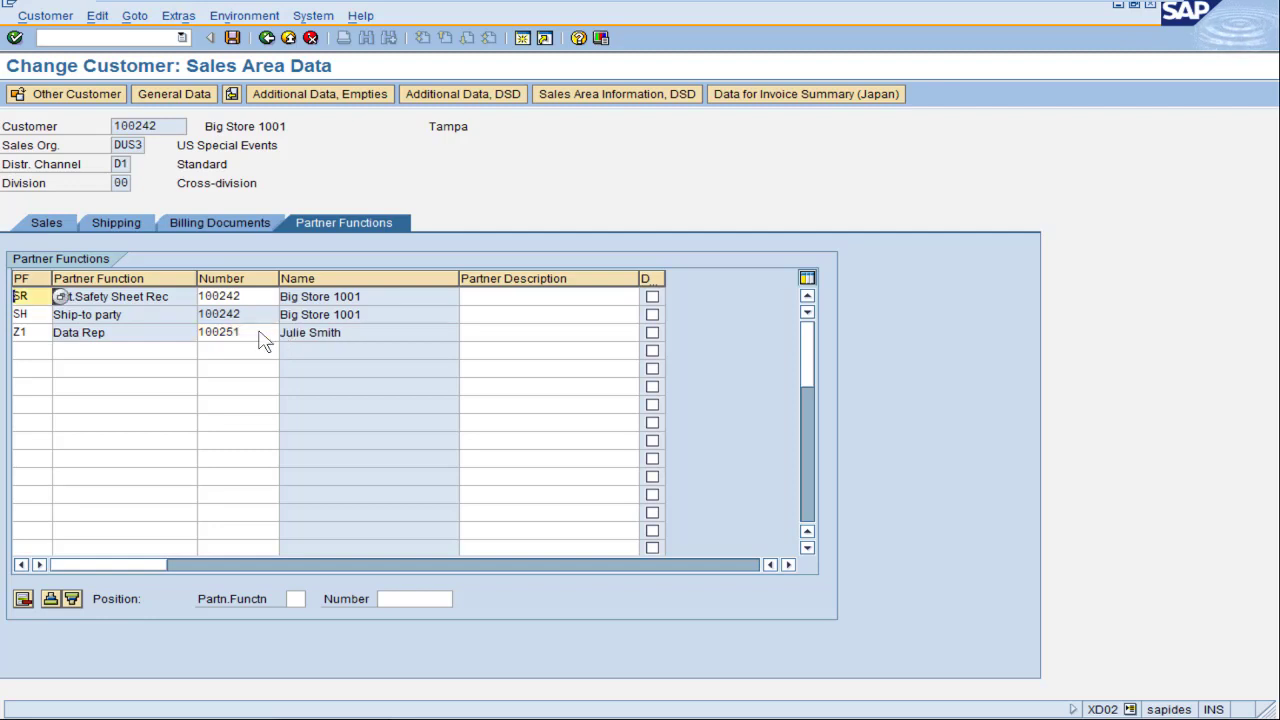
left_click(237, 44)
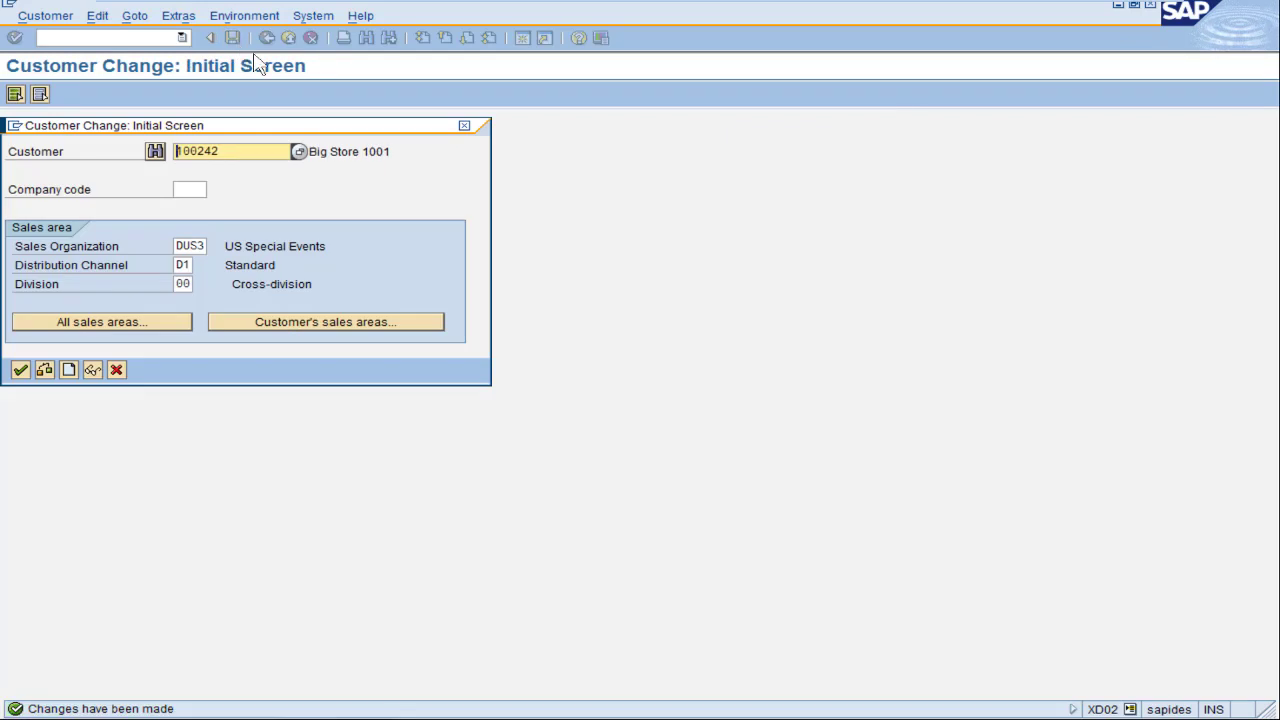
Start a standard order in VA01 for Big Store Corporate with ship-to Big Store 1001, and check the header partners for Z1
mouse_move(432, 712)
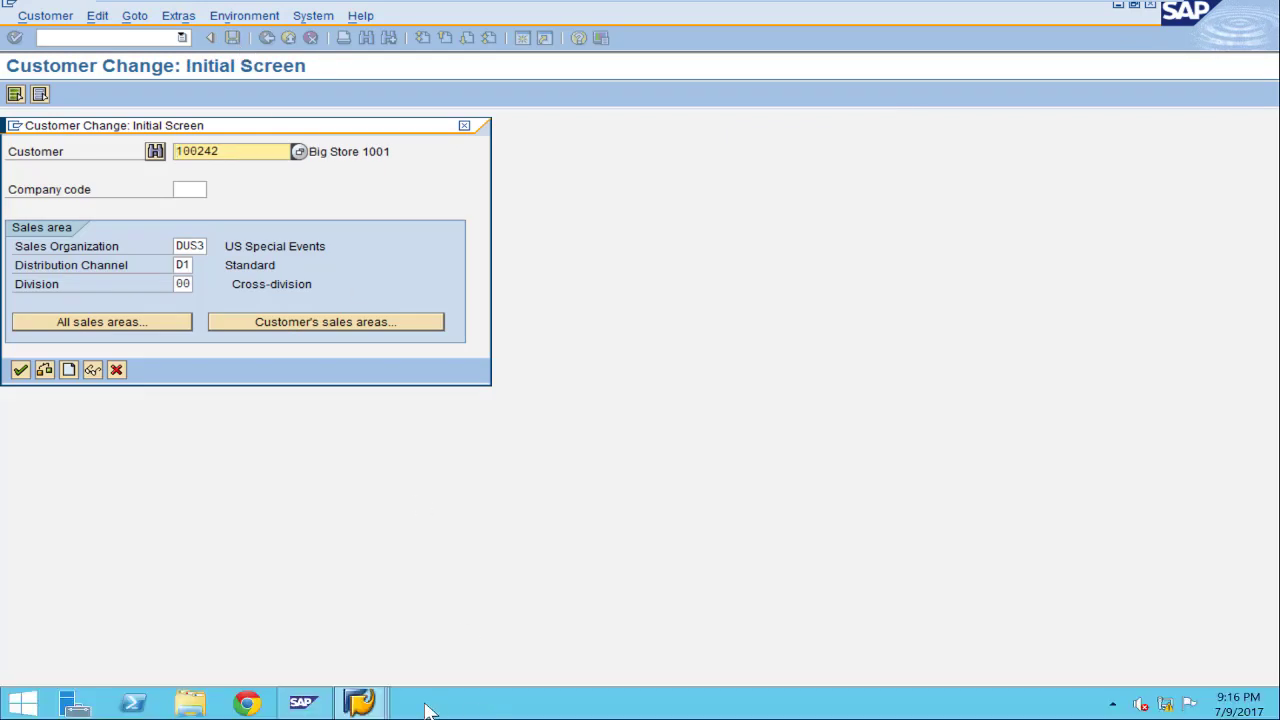
left_click(362, 704)
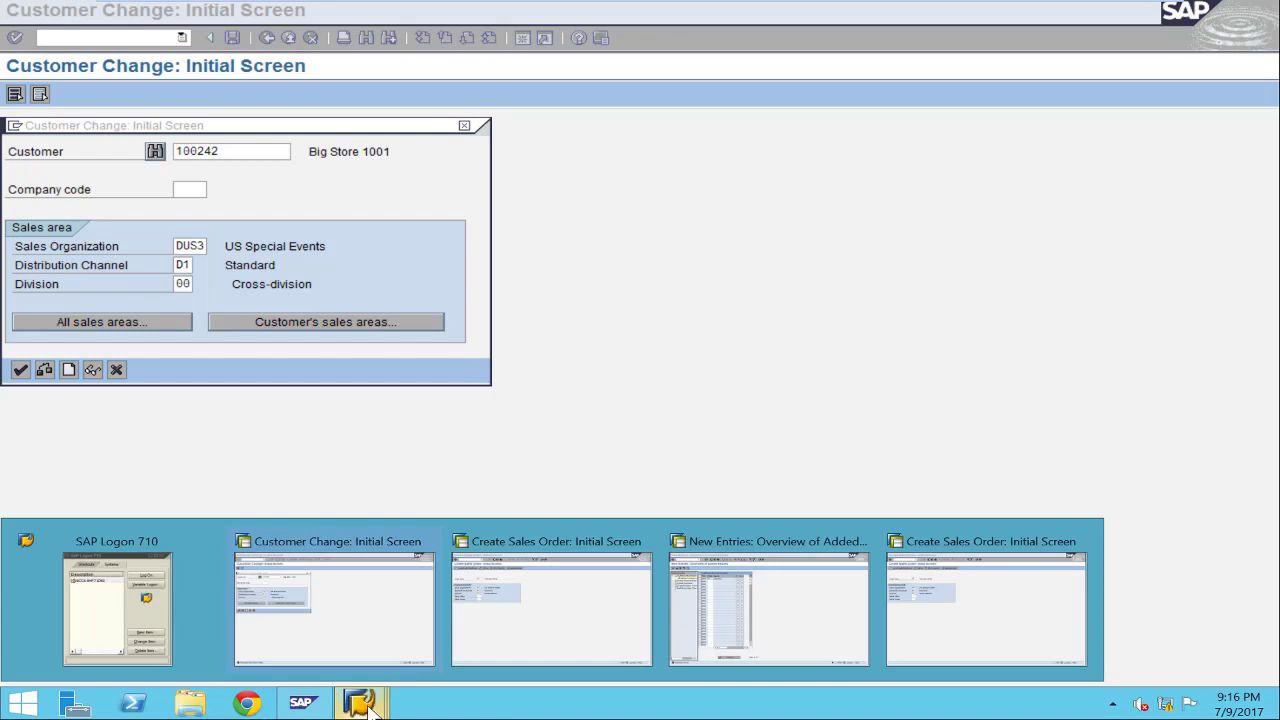
left_click(508, 634)
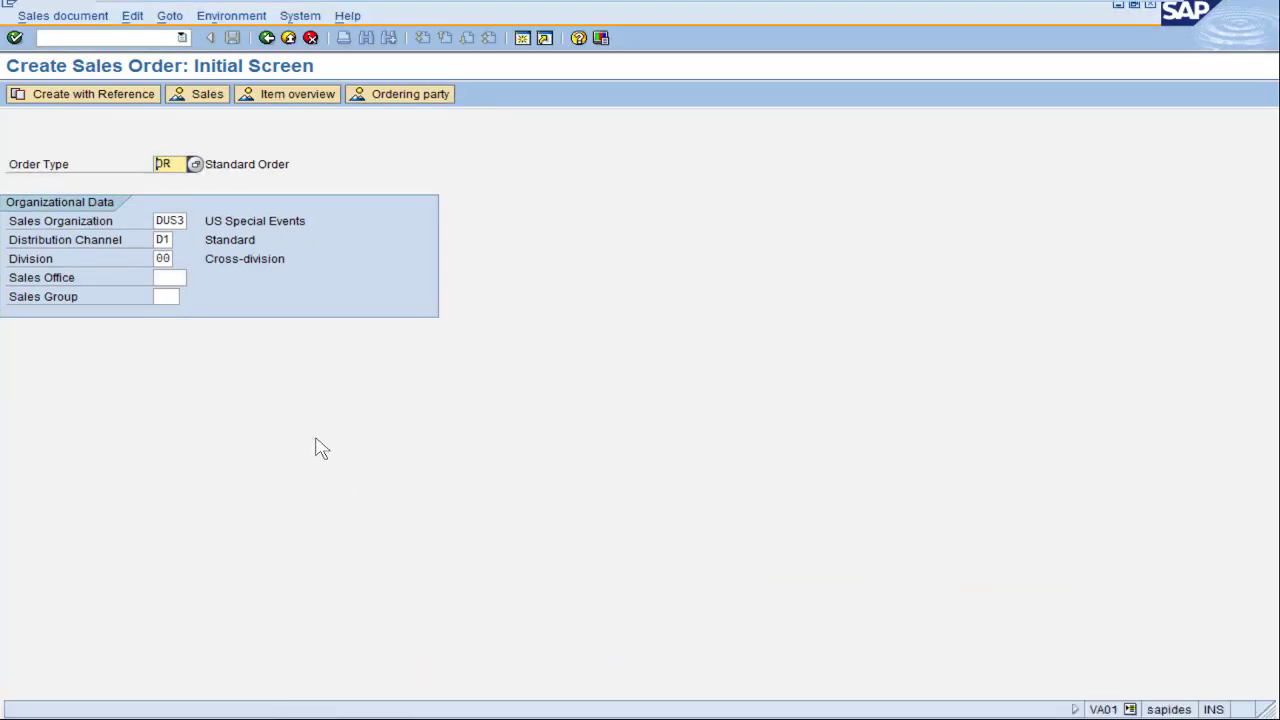
key("Return")
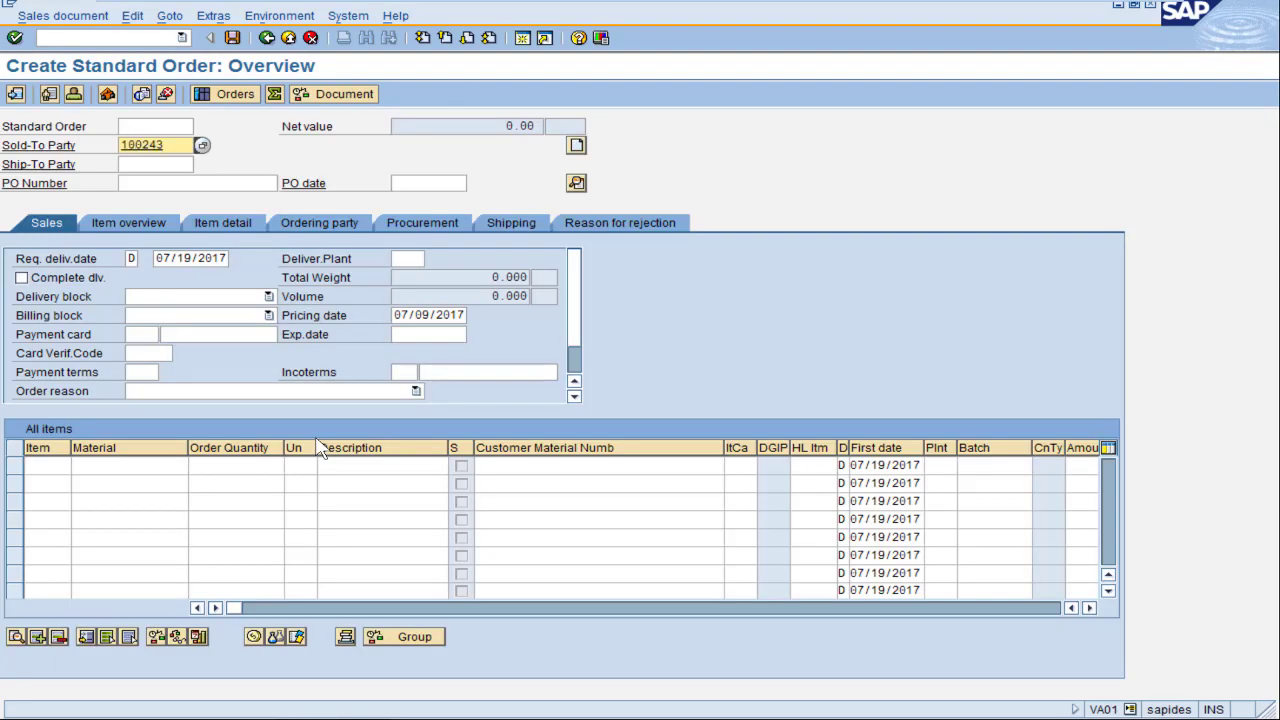
key("Return")
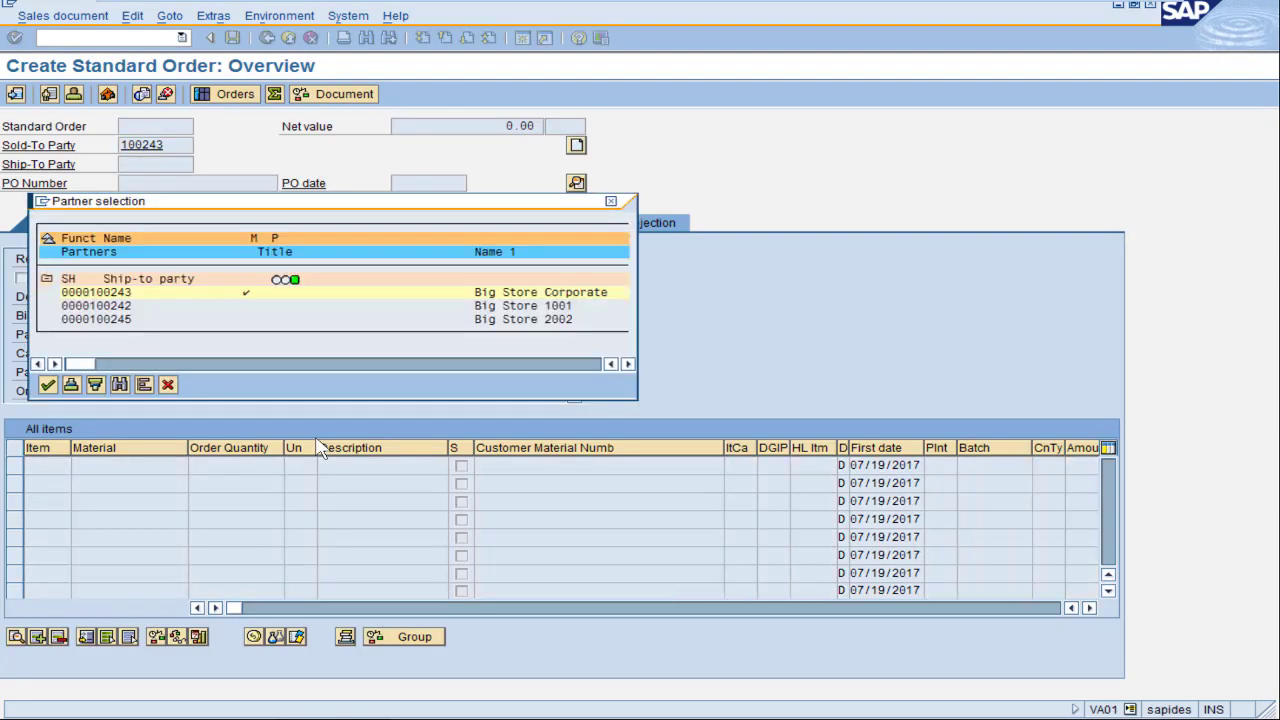
double_click(122, 316)
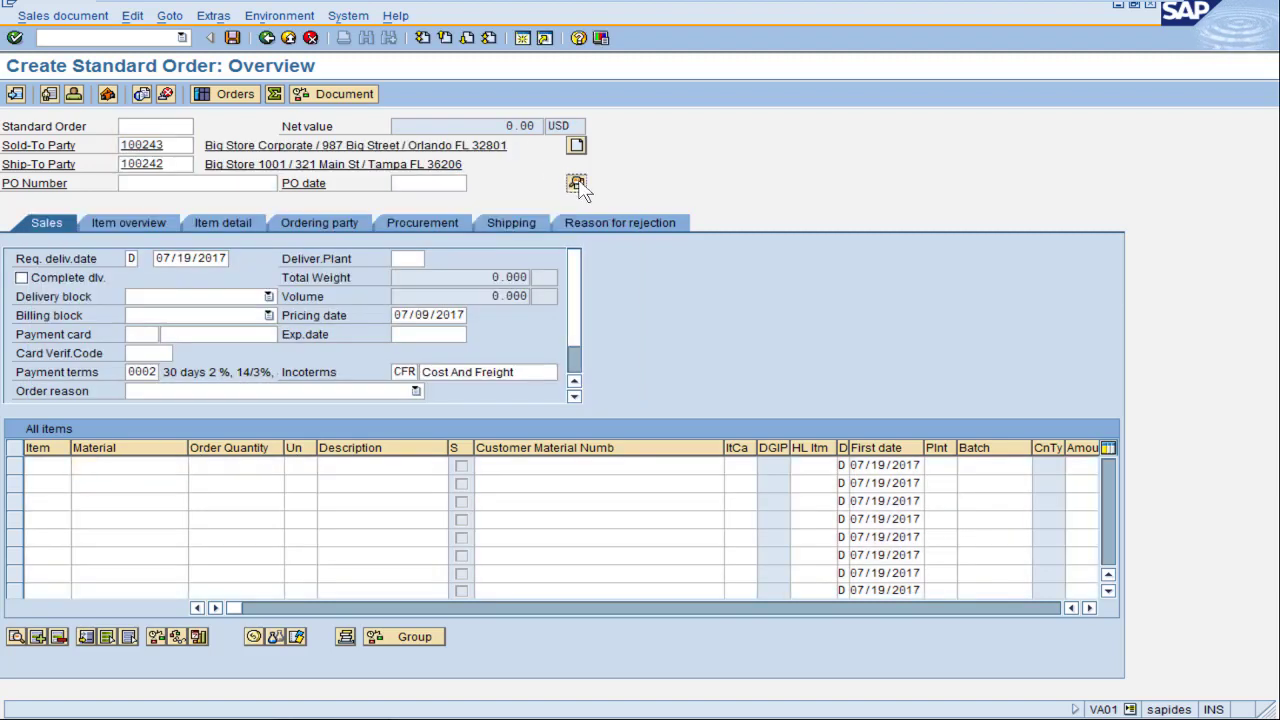
left_click(578, 184)
left_click(742, 188)
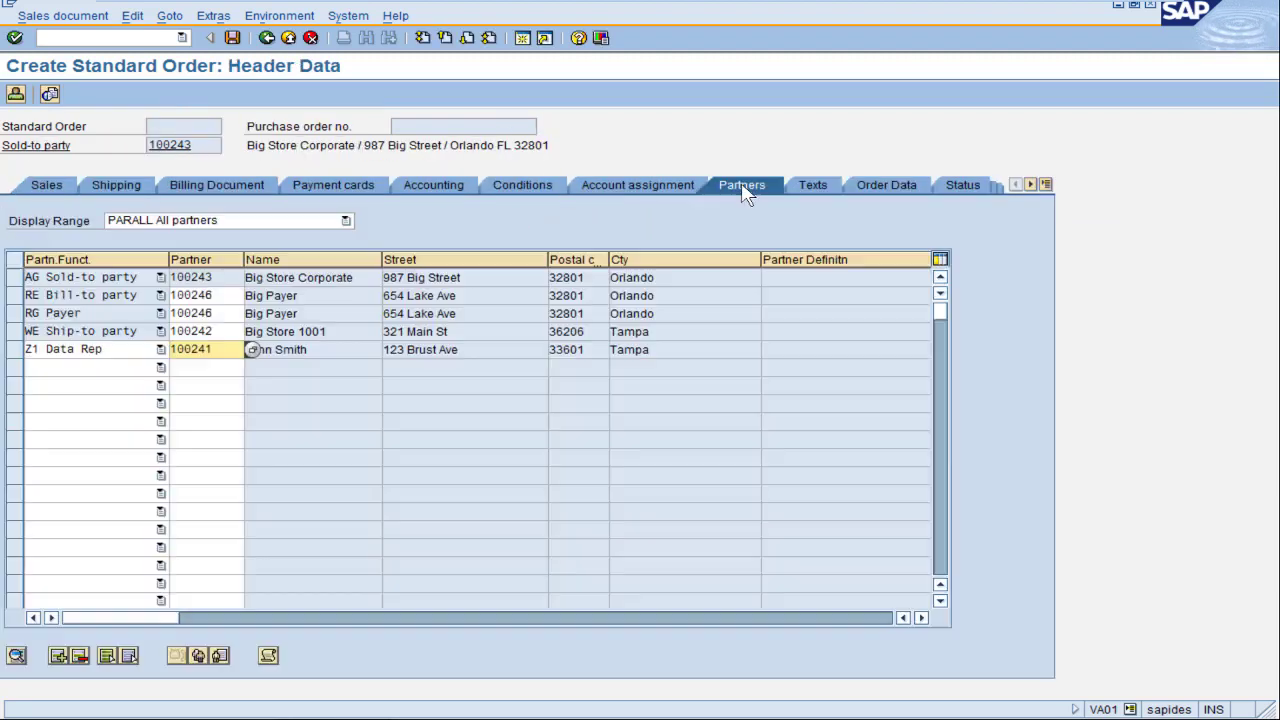
Inspect the Z1 Data Rep entry in the order's header partners, and cancel the order without saving
left_click(353, 355)
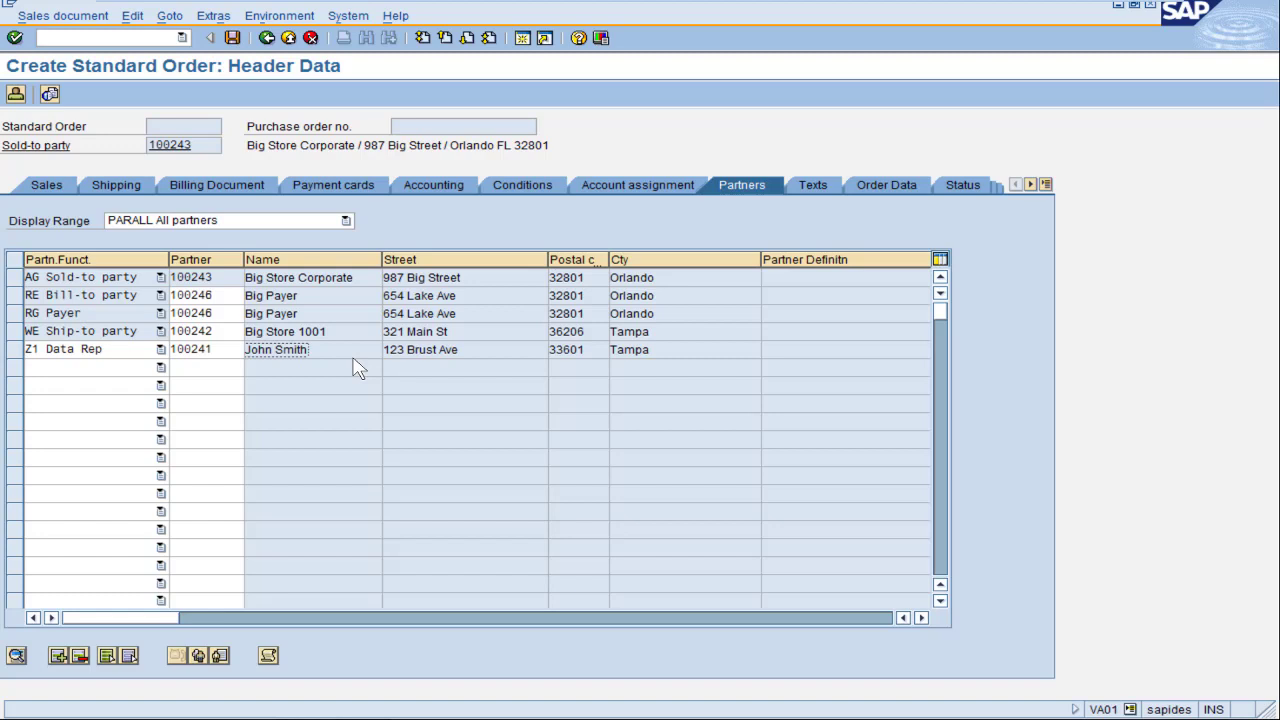
left_click(310, 37)
left_click(302, 341)
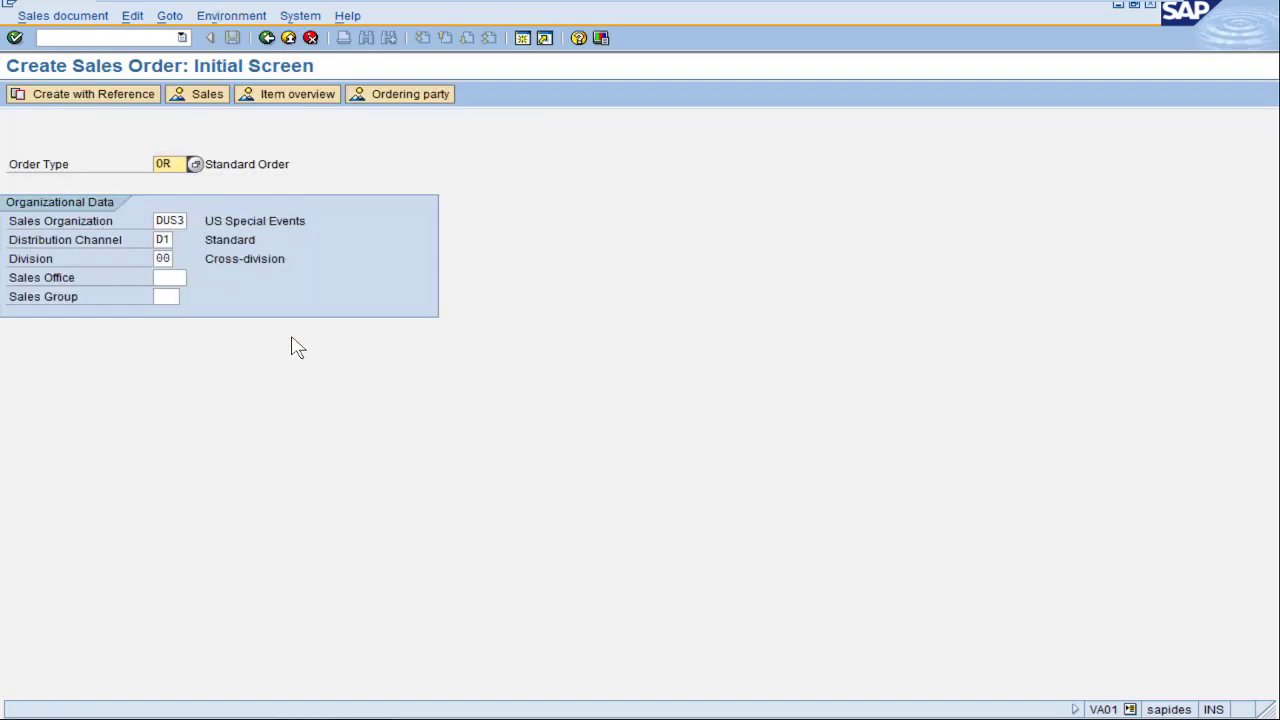
Return to the customizing session and open the partner functions of procedure TA under partner determination for sales document header
mouse_move(478, 718)
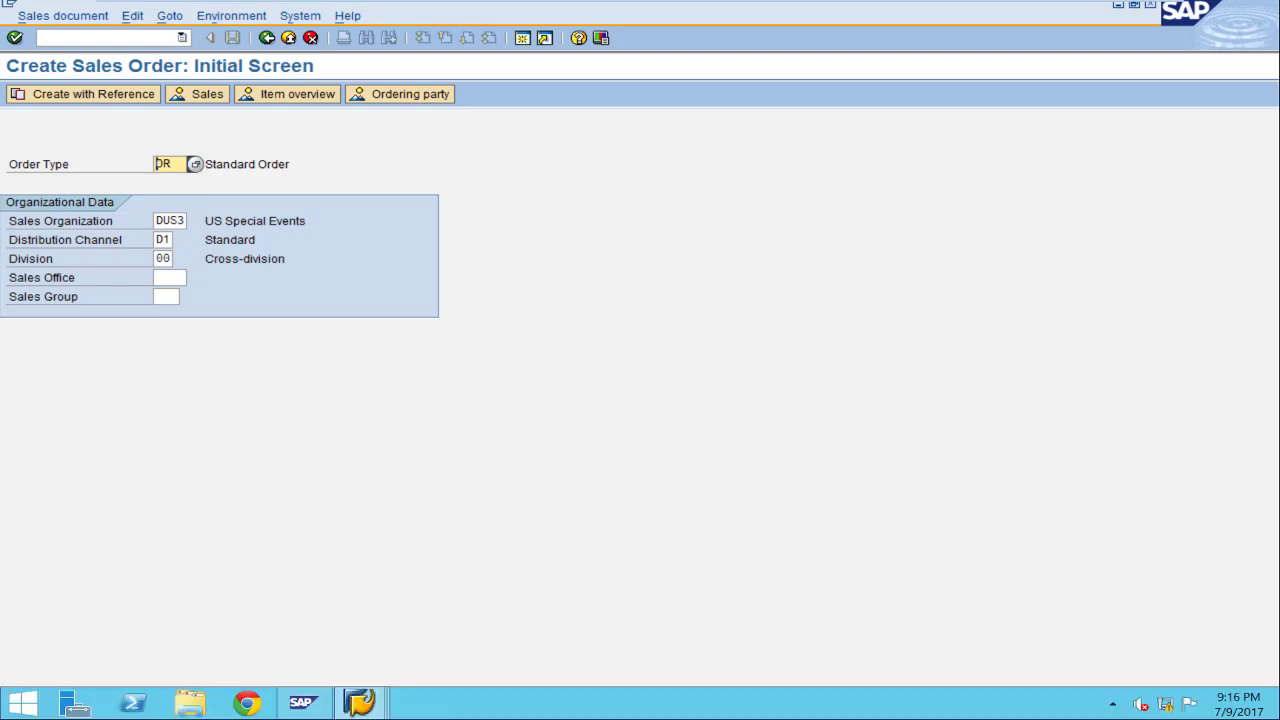
left_click(383, 708)
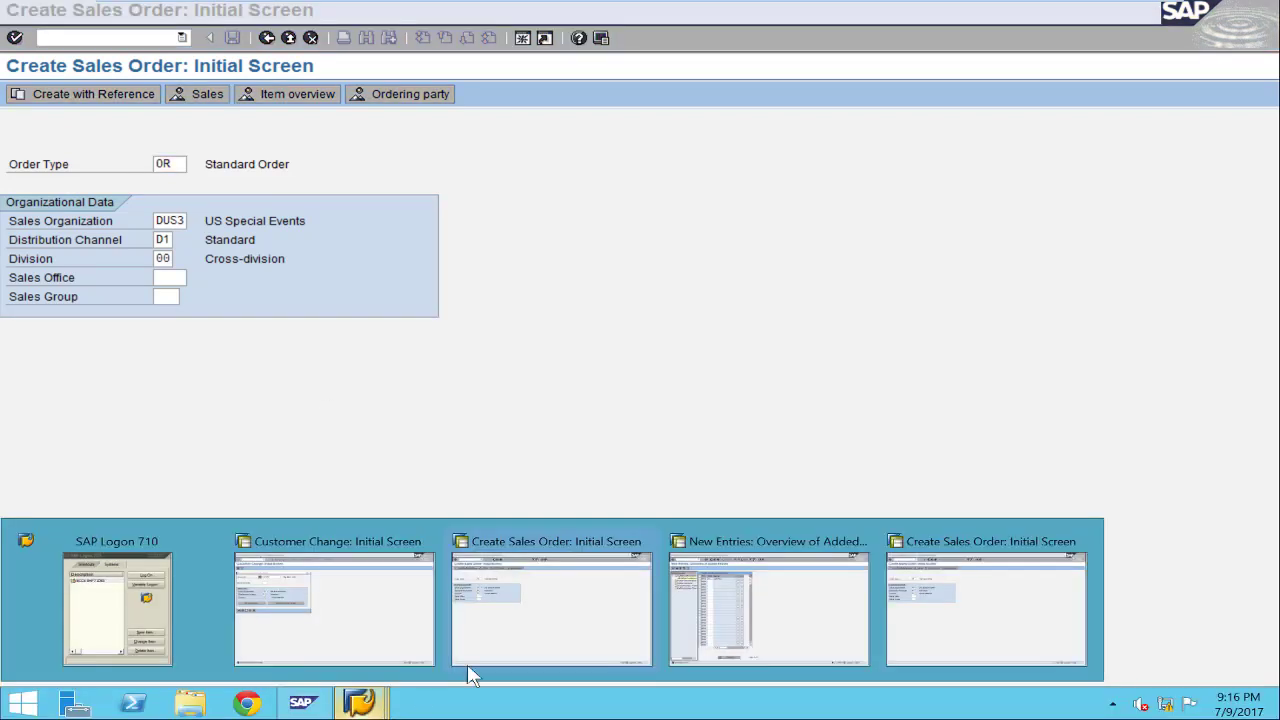
left_click(823, 603)
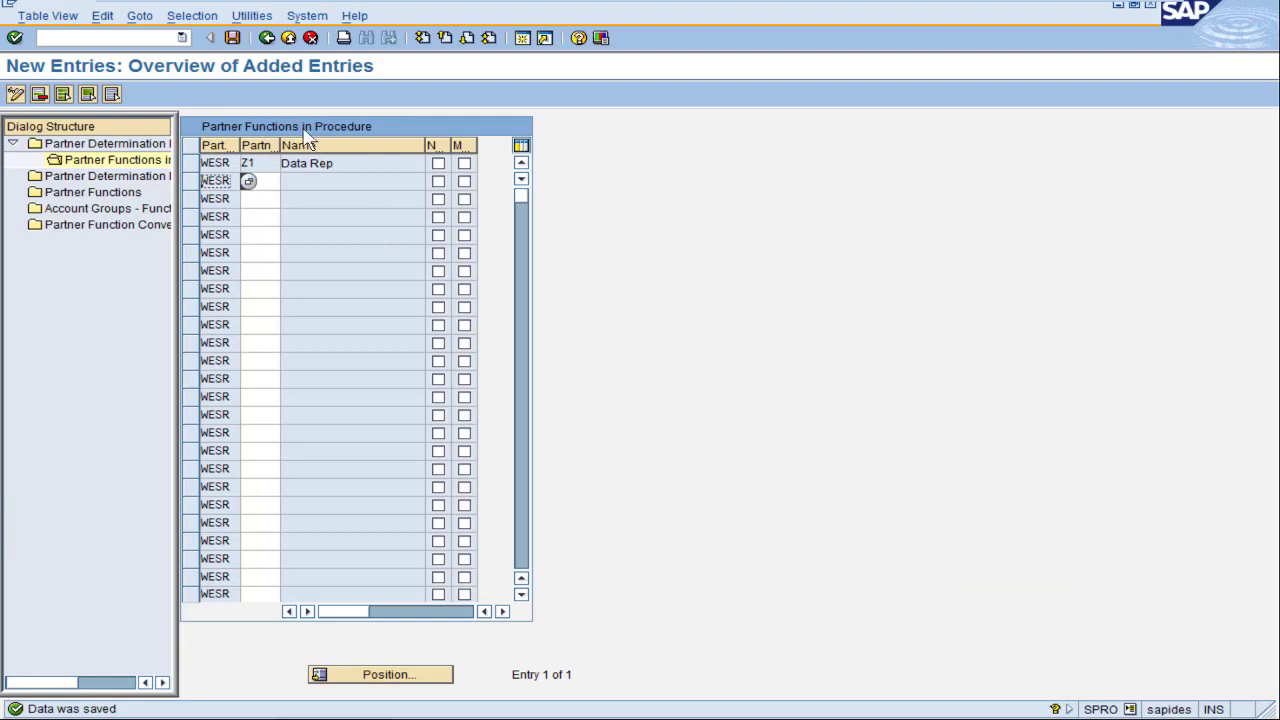
left_click(267, 38)
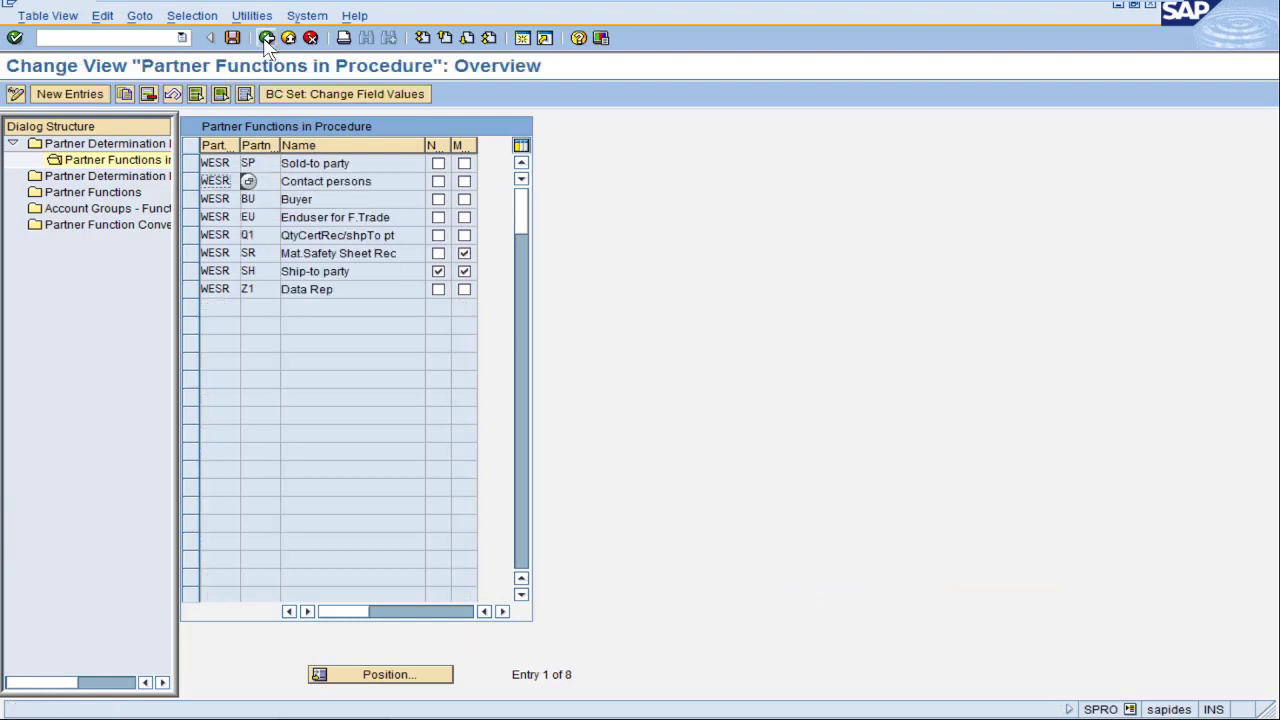
left_click(267, 38)
left_click(267, 38)
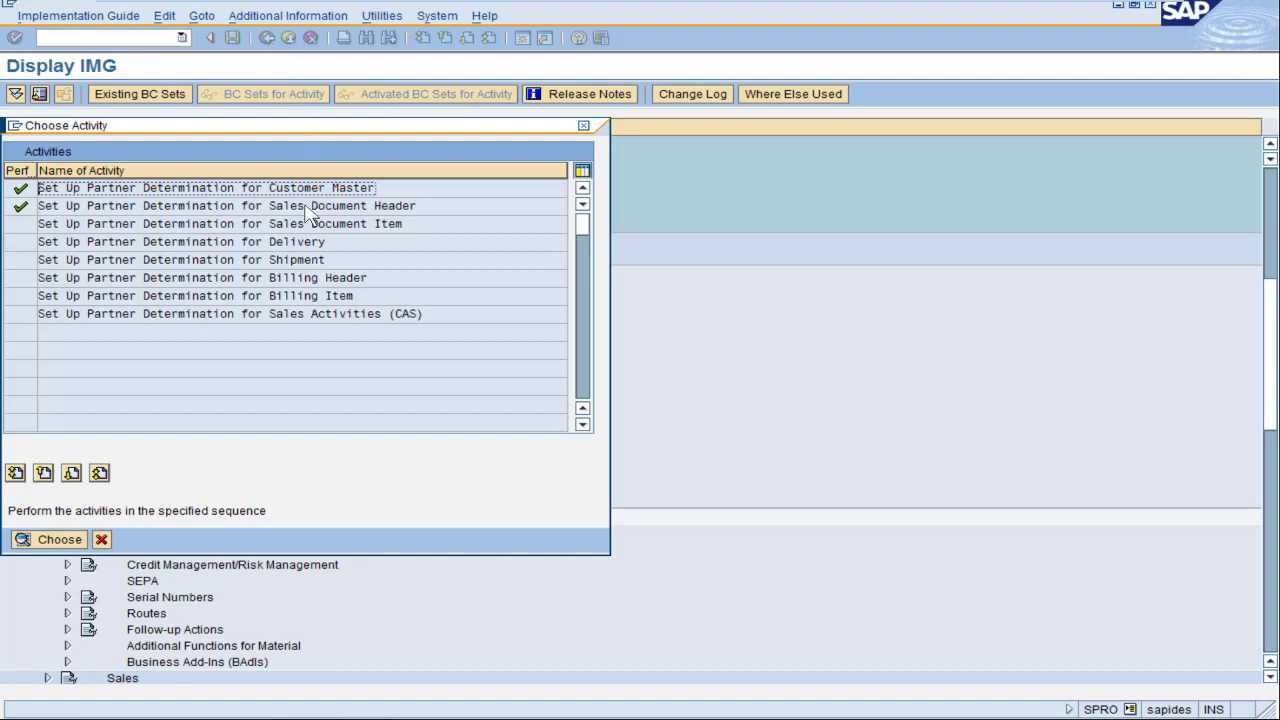
double_click(298, 208)
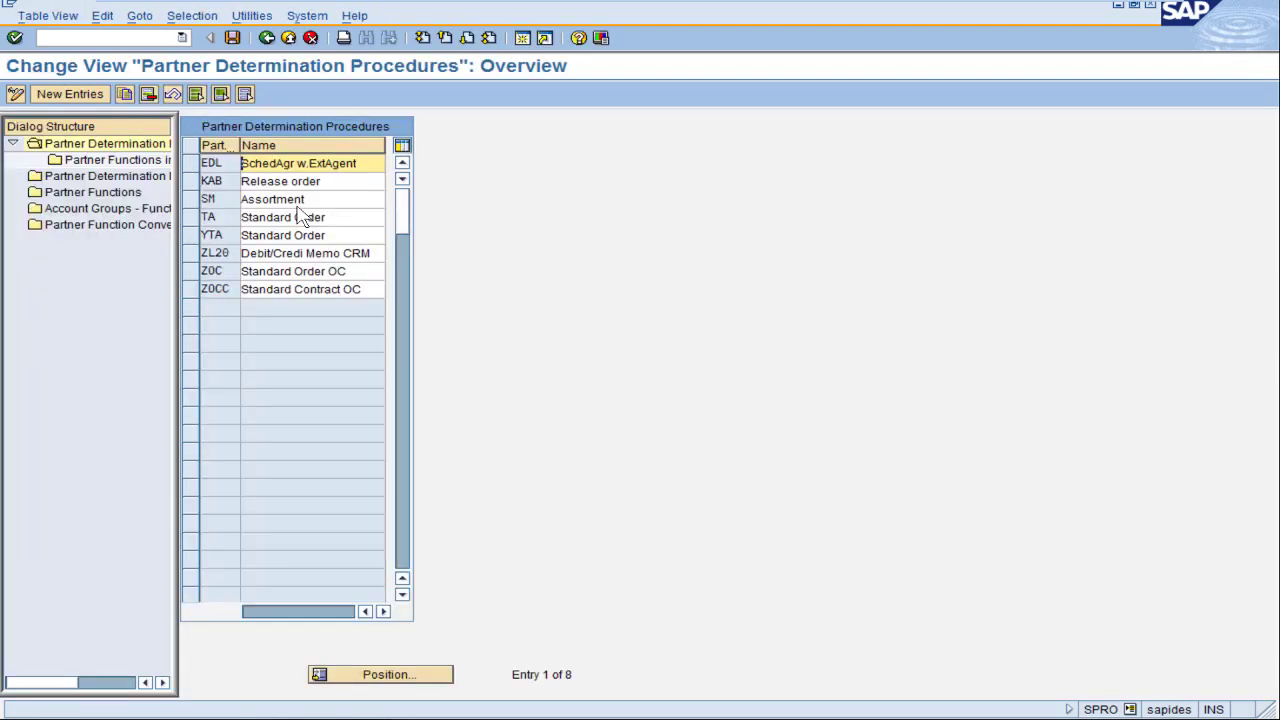
left_click(197, 220)
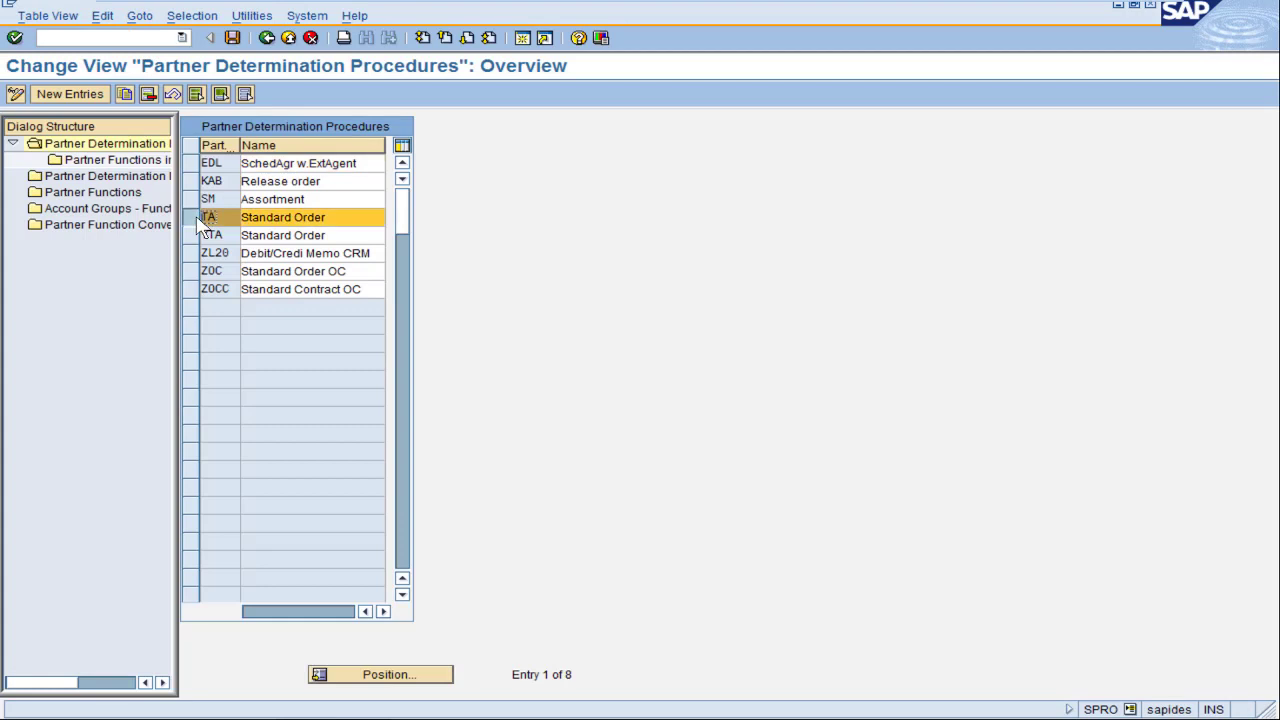
double_click(58, 161)
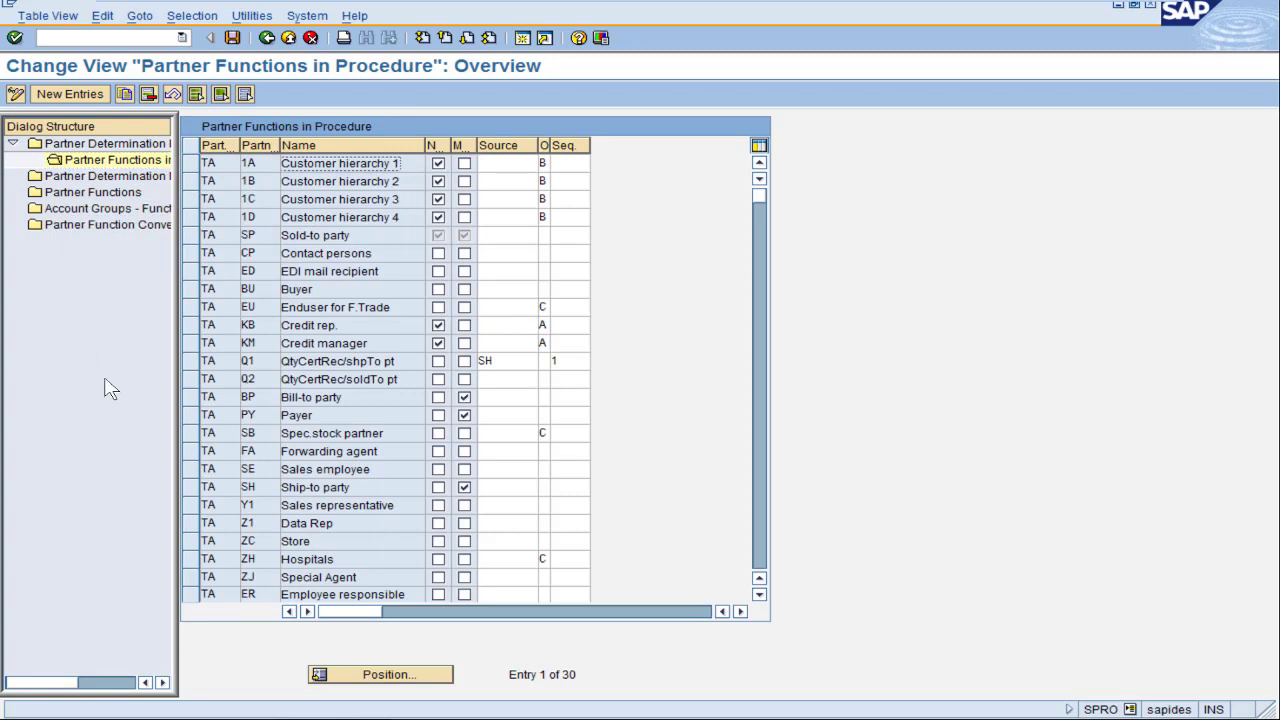
Set the source partner function of Z1 Data Rep in procedure TA to SH (Ship-to party)
left_click(189, 524)
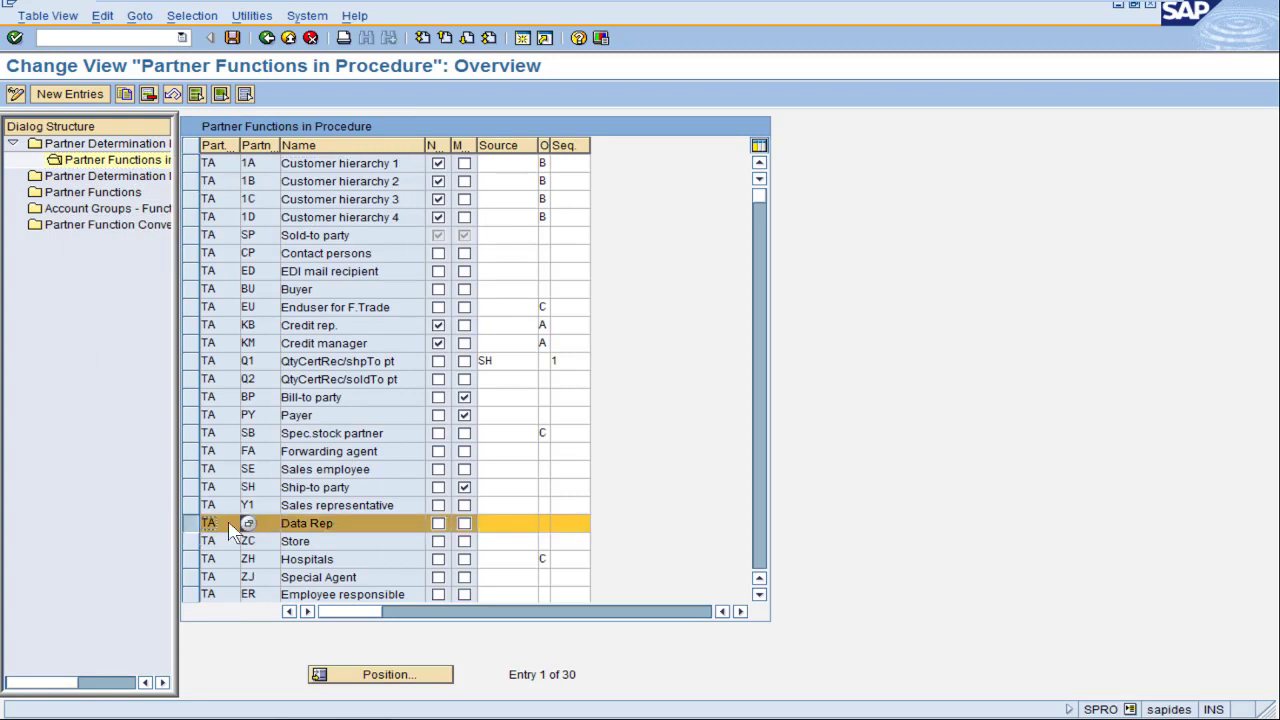
left_click(530, 532)
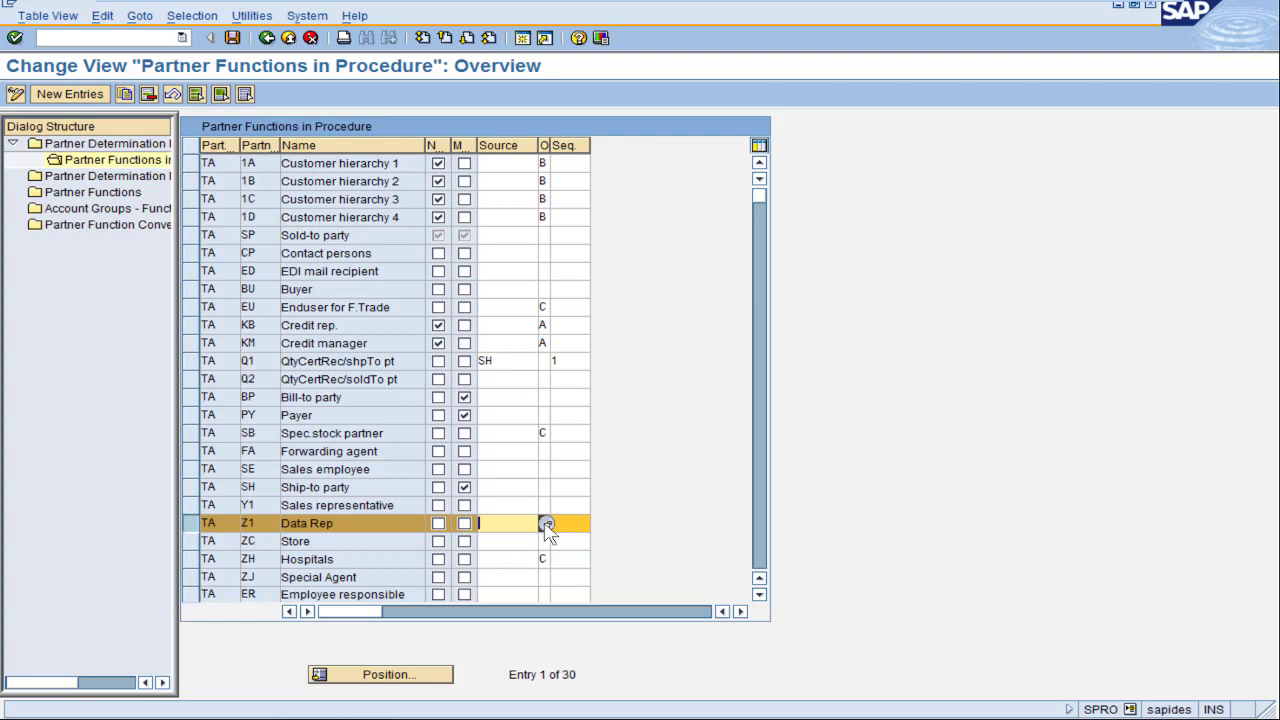
left_click(546, 524)
left_click_drag(372, 287, 659, 205)
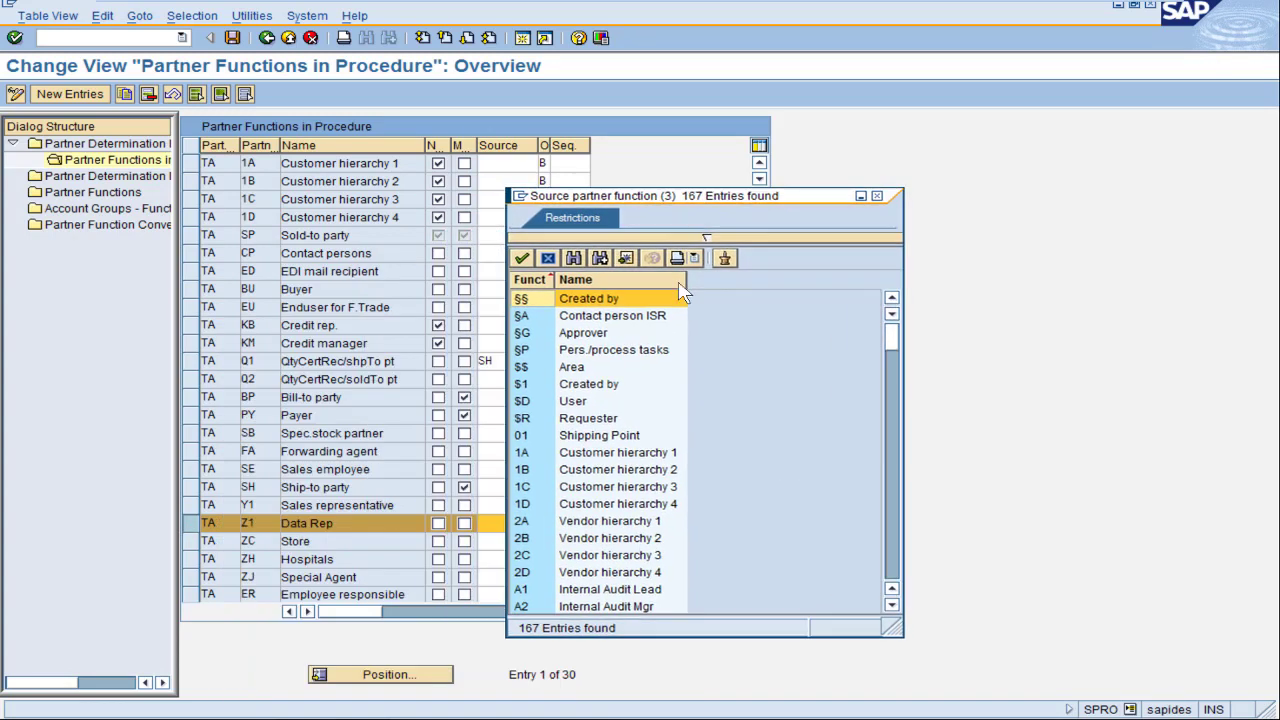
left_click(898, 522)
left_click(898, 531)
left_click(898, 531)
left_click(898, 531)
left_click(898, 532)
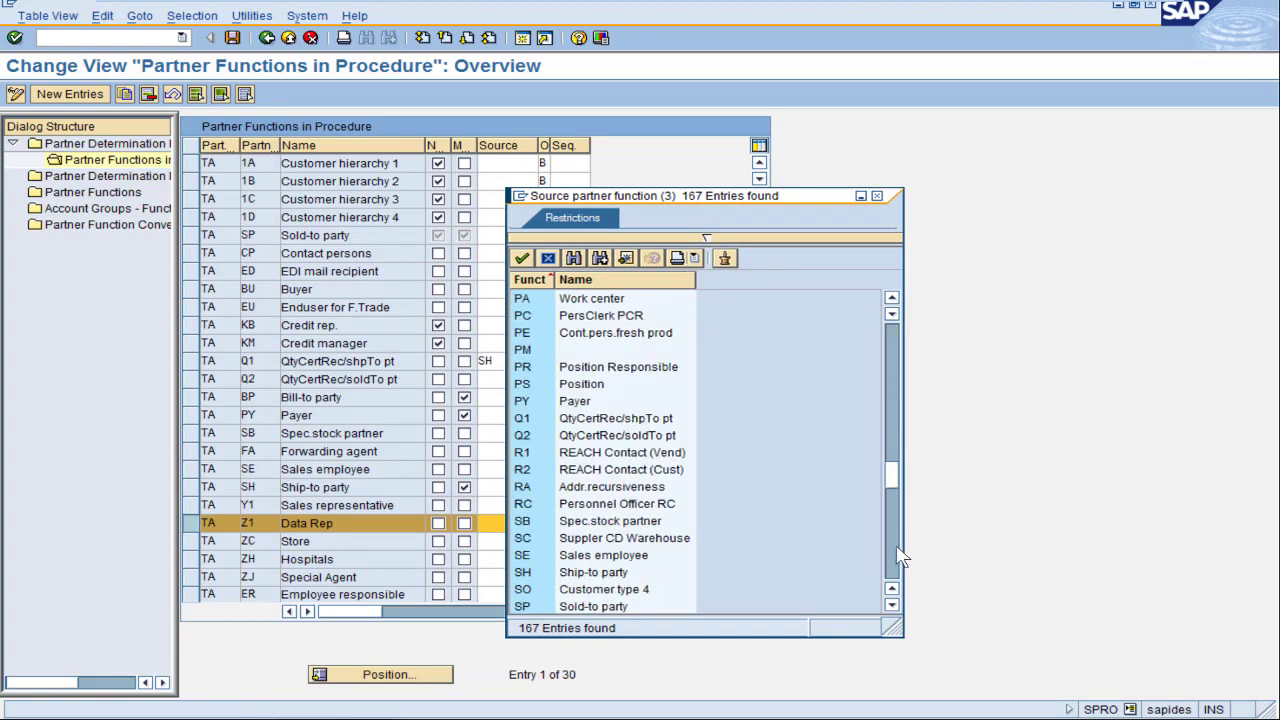
left_click(898, 557)
left_click(898, 484)
left_click(523, 576)
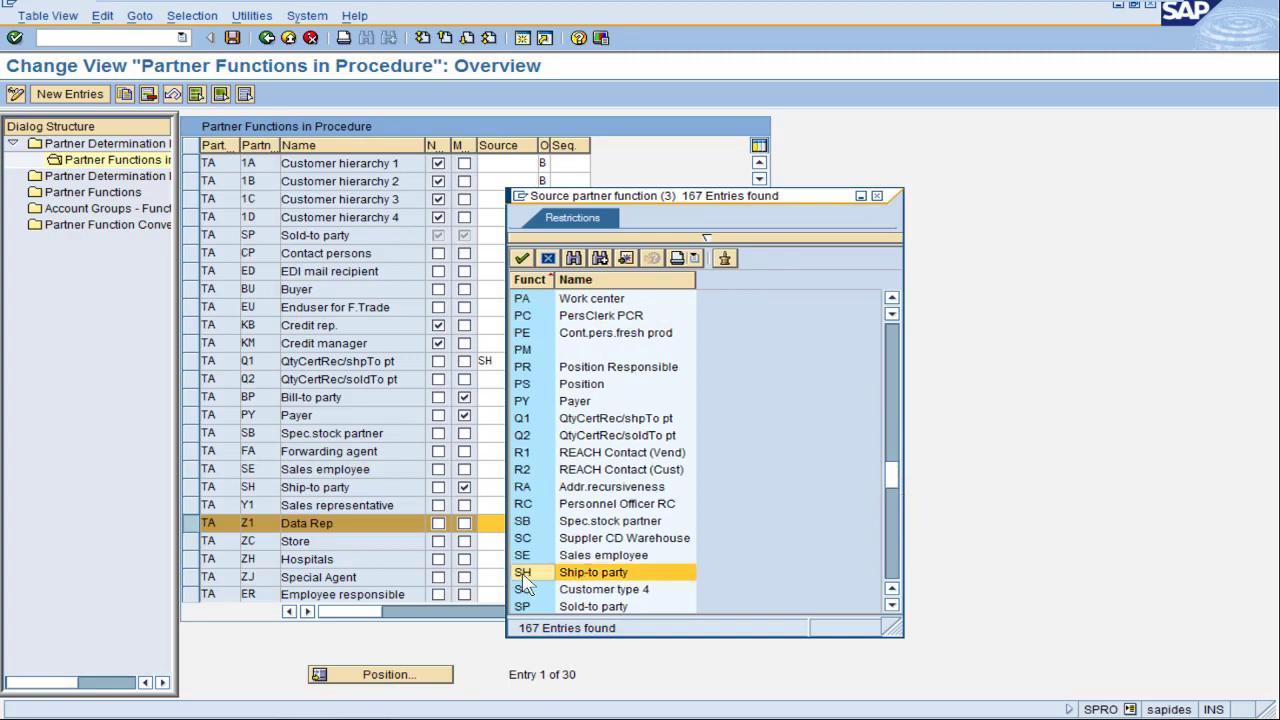
double_click(523, 577)
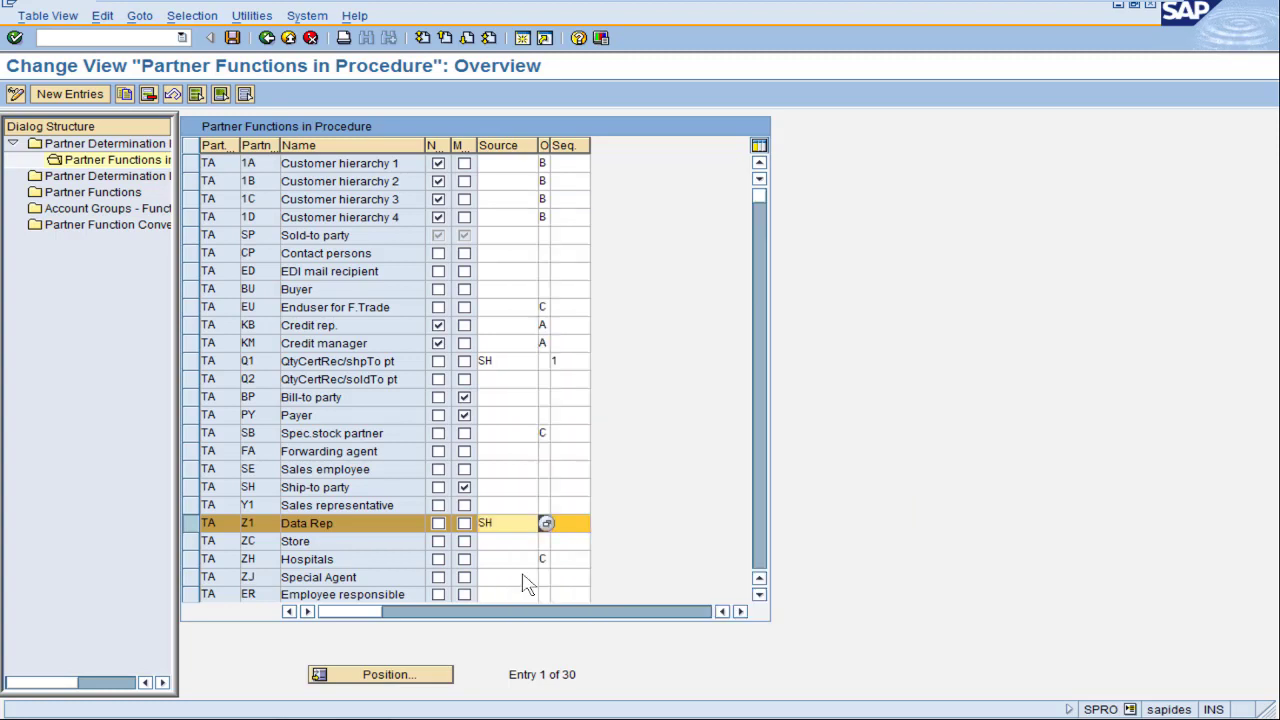
Set the sequence of Z1 Data Rep in procedure TA to 2 and save to the SD Misc customizing request
left_click(576, 530)
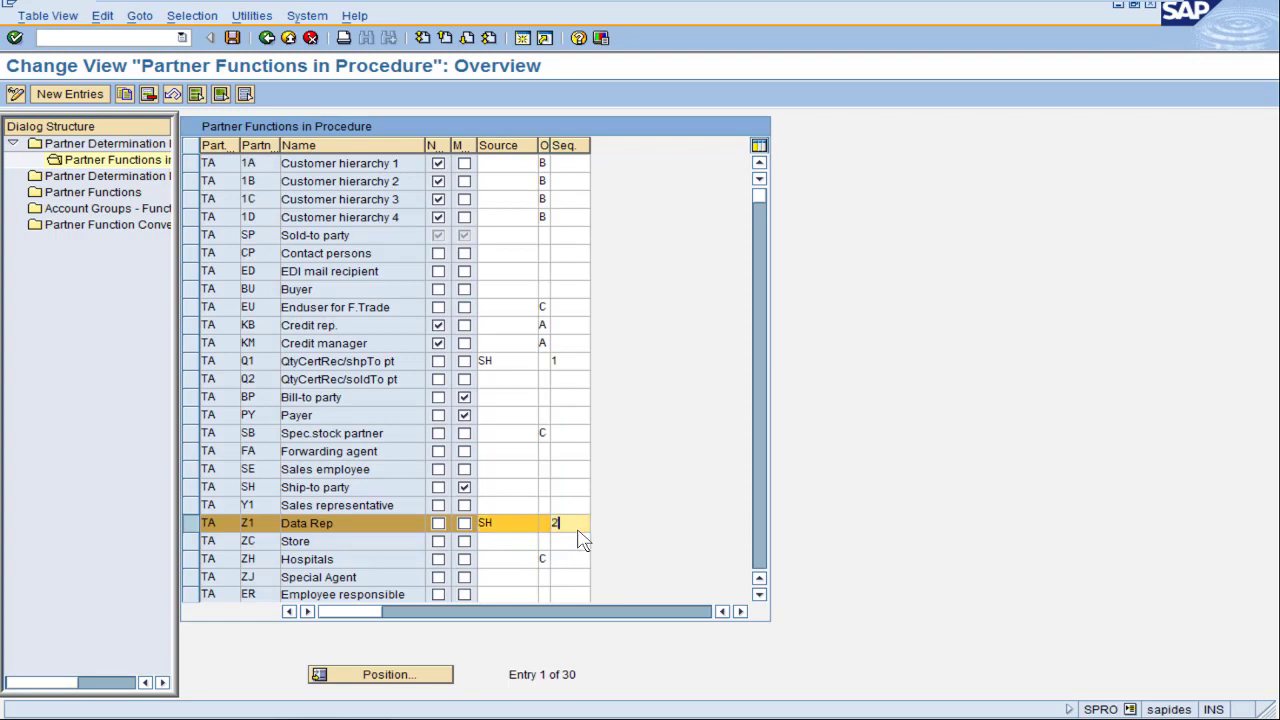
key("Return")
left_click(233, 38)
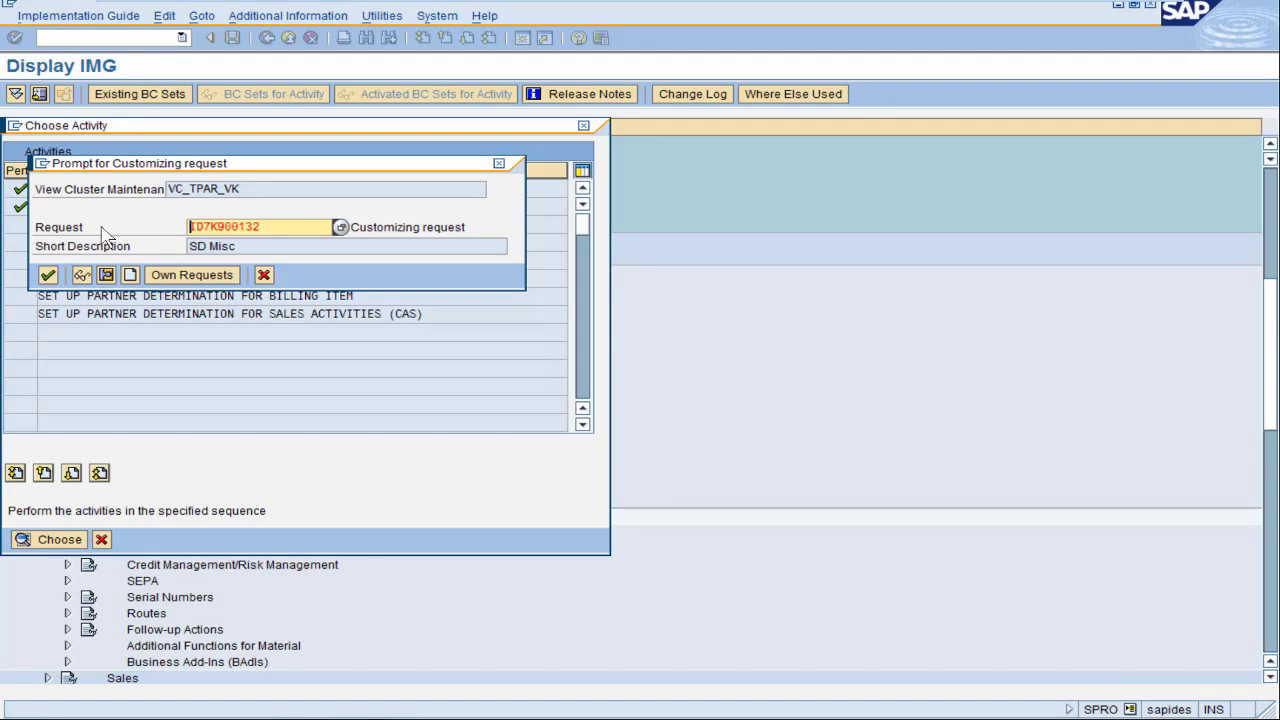
left_click(50, 277)
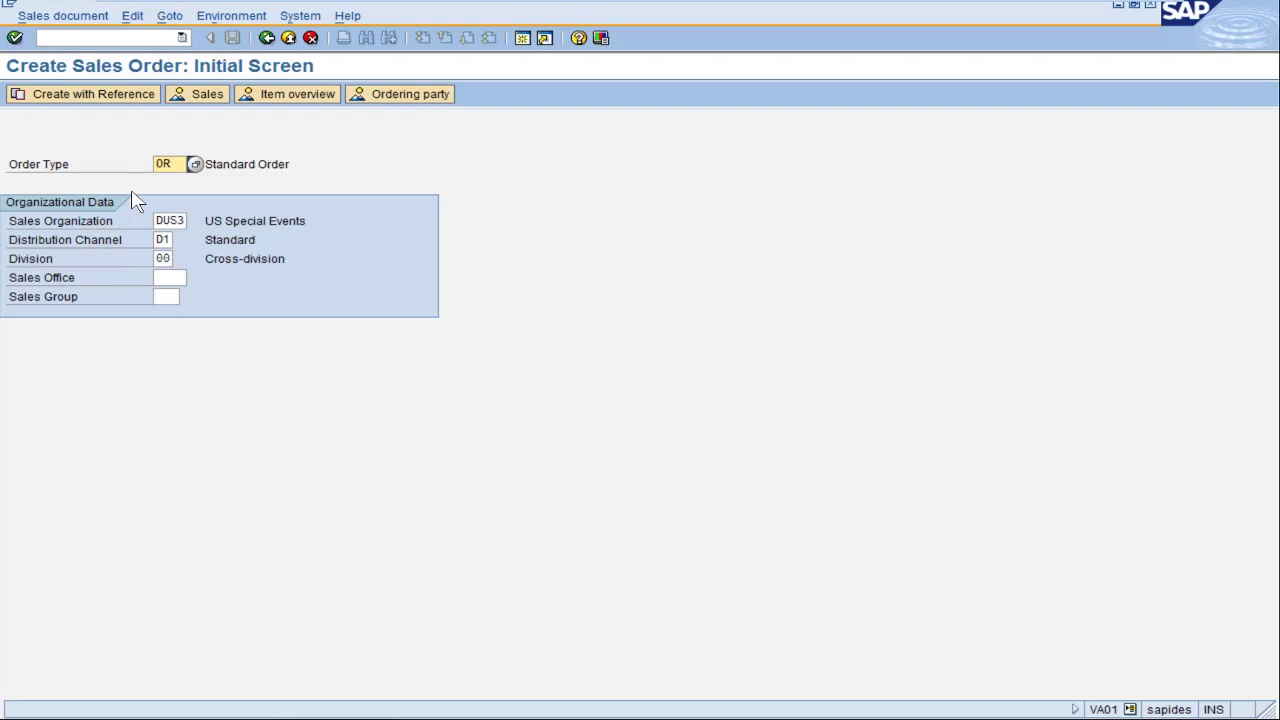
Restart VA01 and start a standard order for sold-to Big Store Corporate with ship-to Big Store 1001
left_click(266, 38)
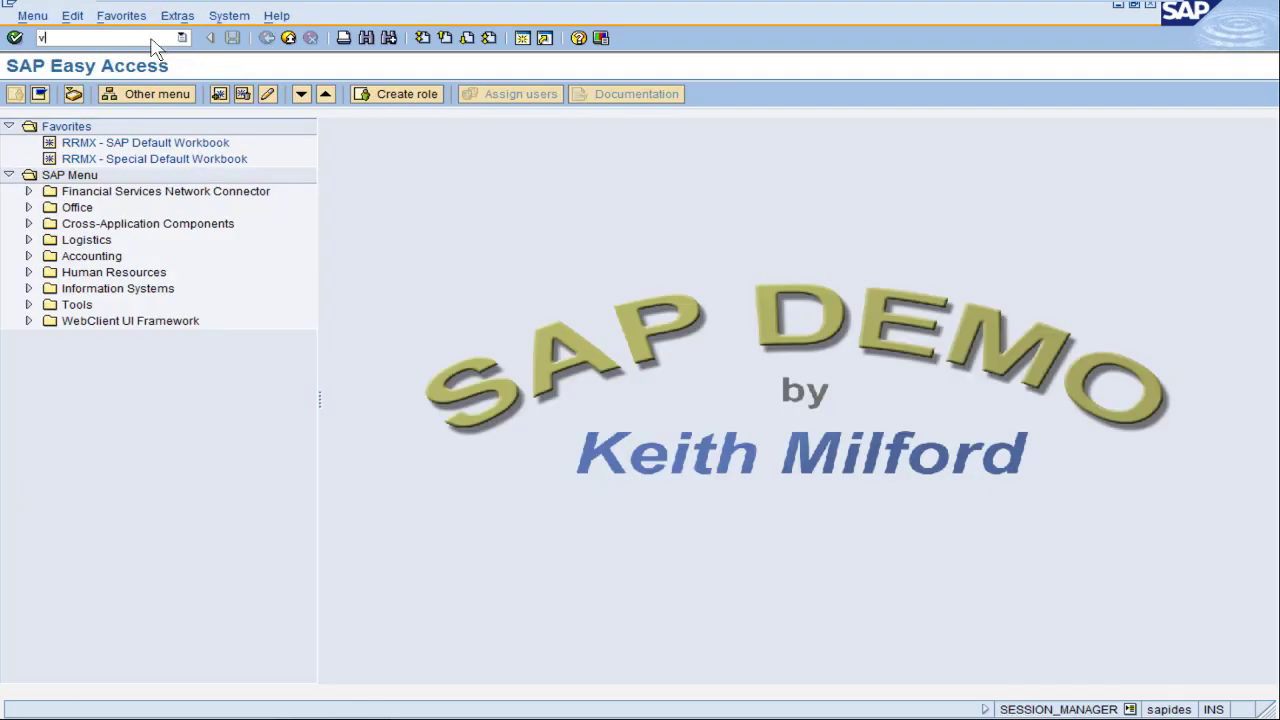
key("Return")
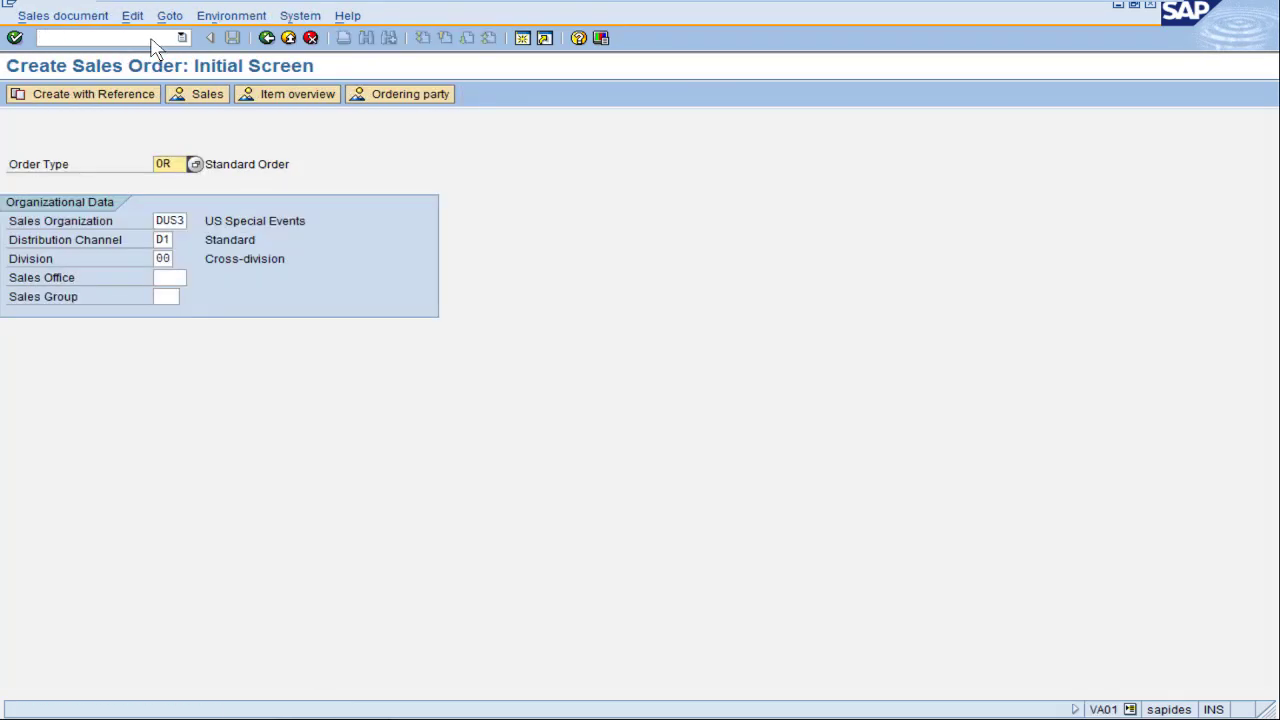
key("Return")
type("1")
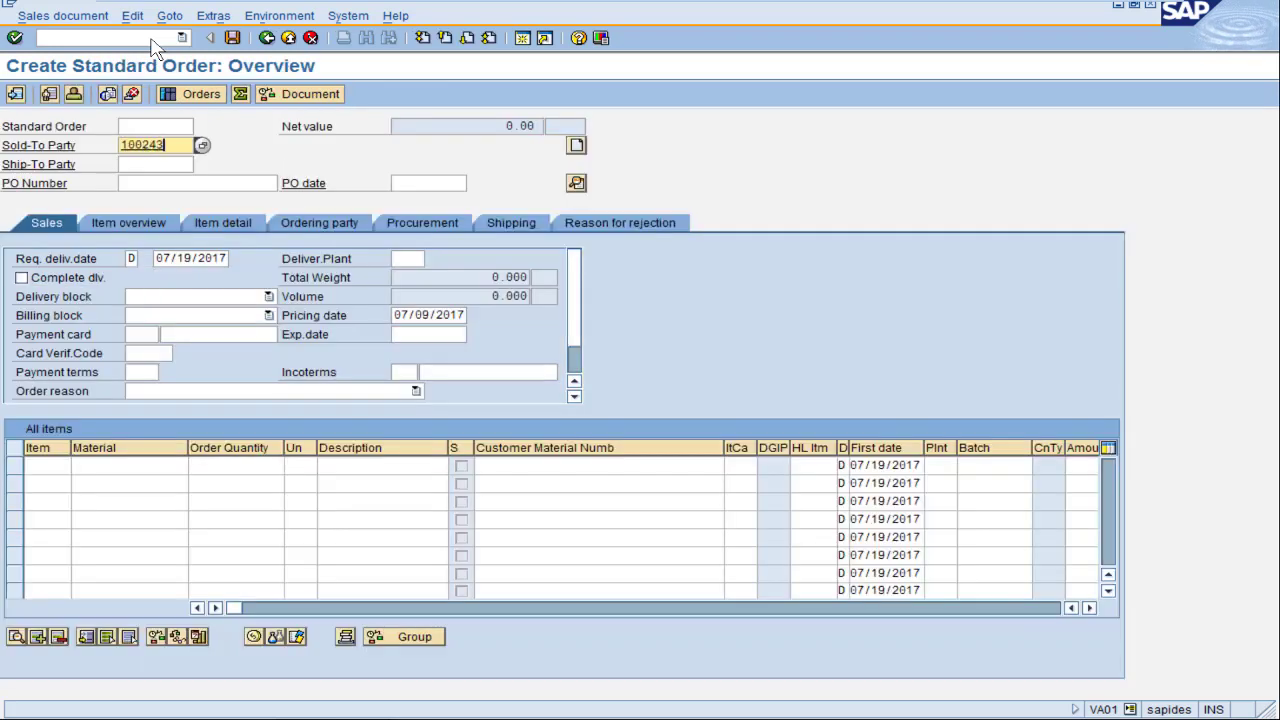
type("00243")
key("Return")
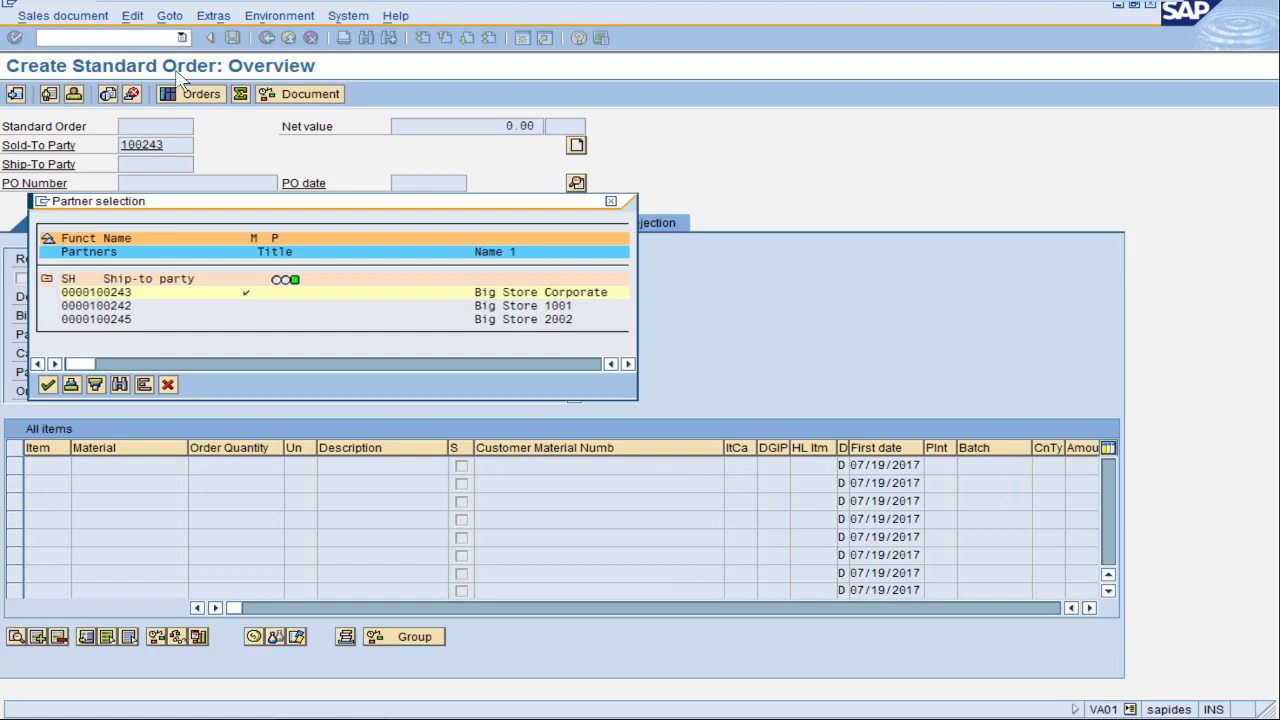
double_click(126, 306)
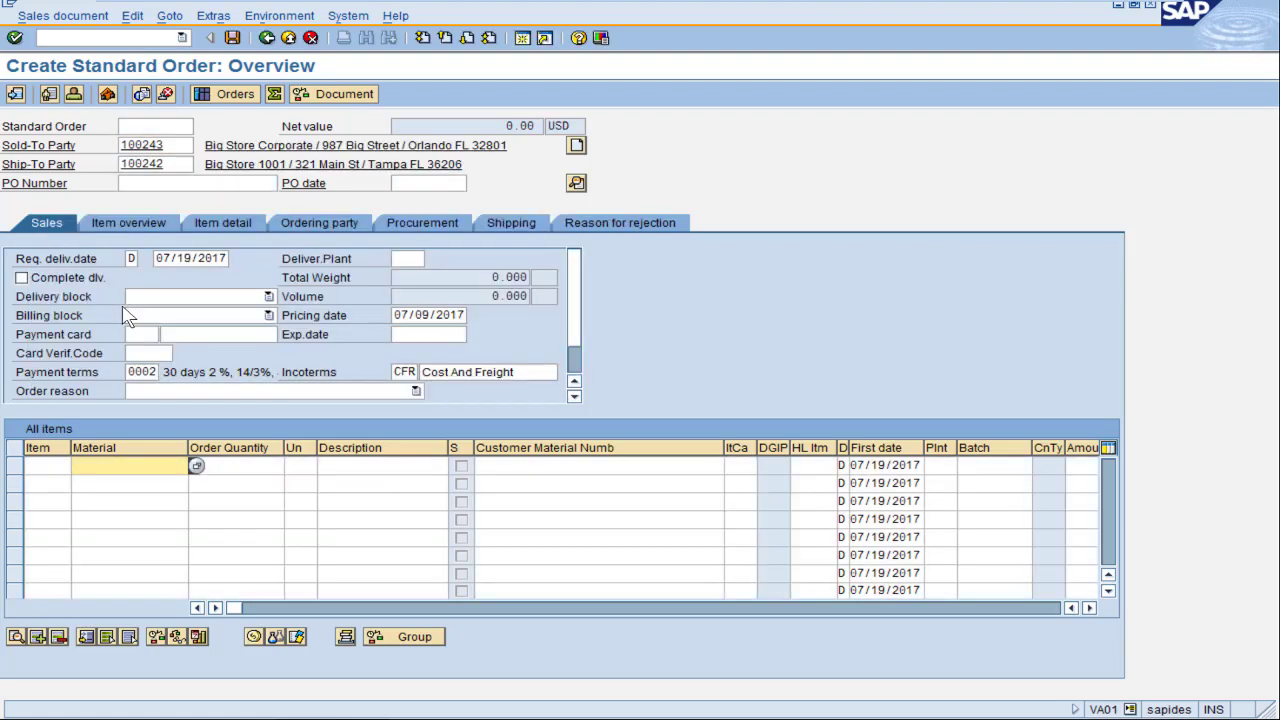
Check which data rep is assigned to Z1 in the order's header partners, and discard the order
left_click(577, 185)
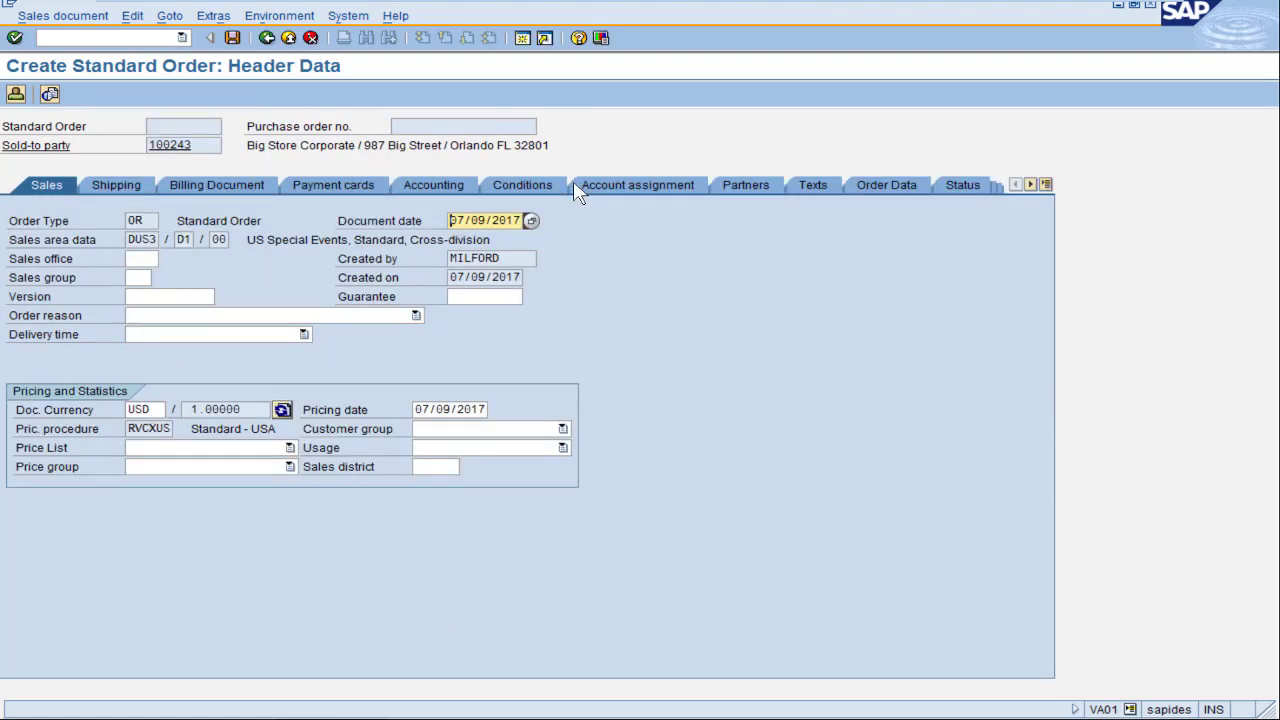
left_click(745, 188)
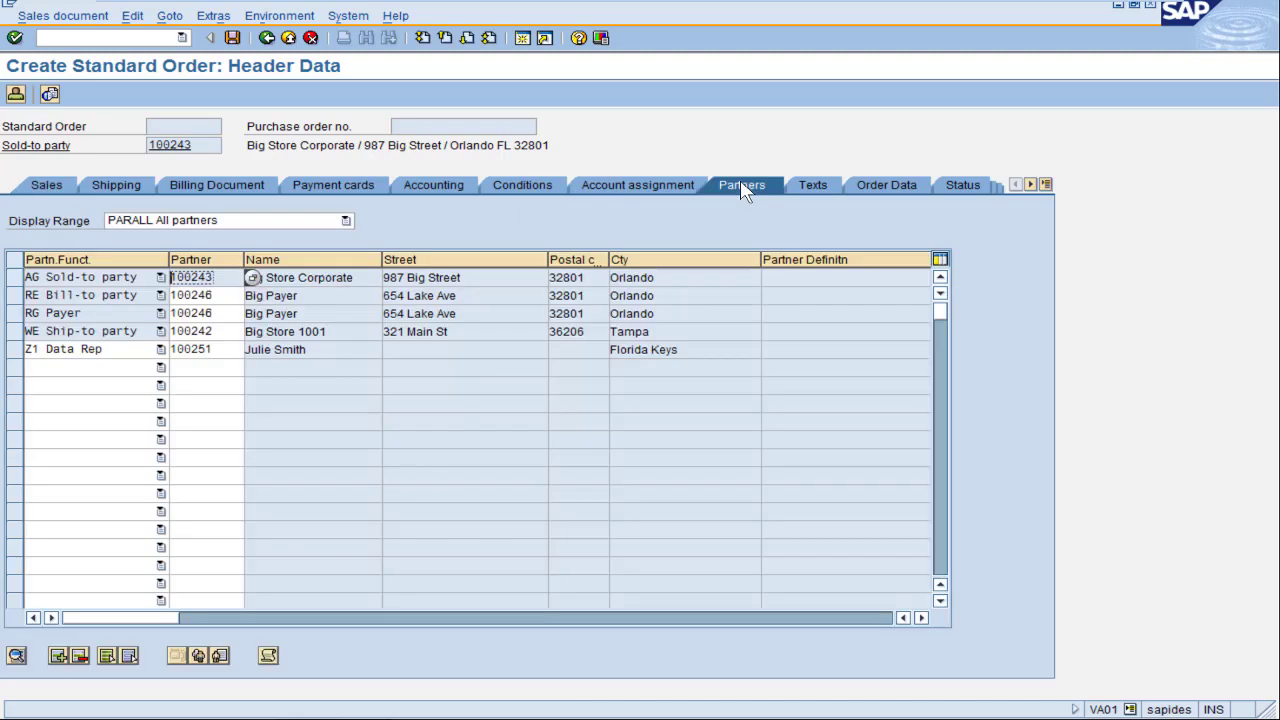
left_click(372, 351)
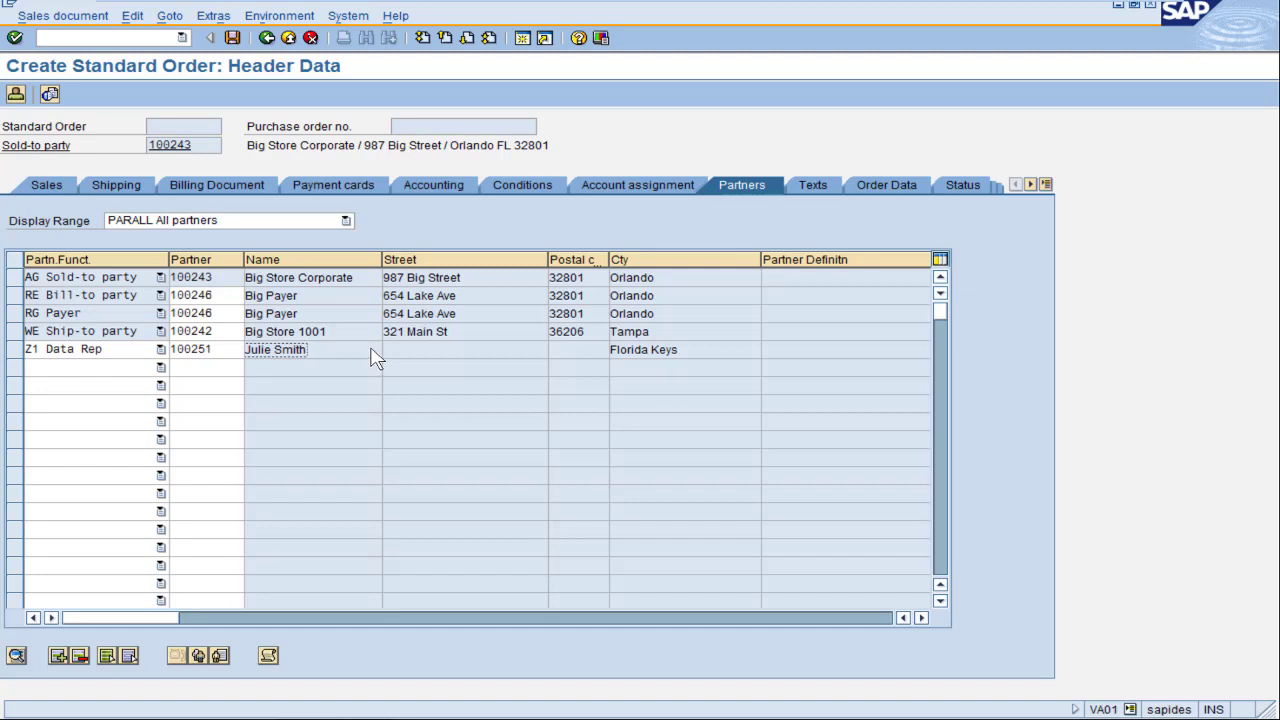
left_click(310, 37)
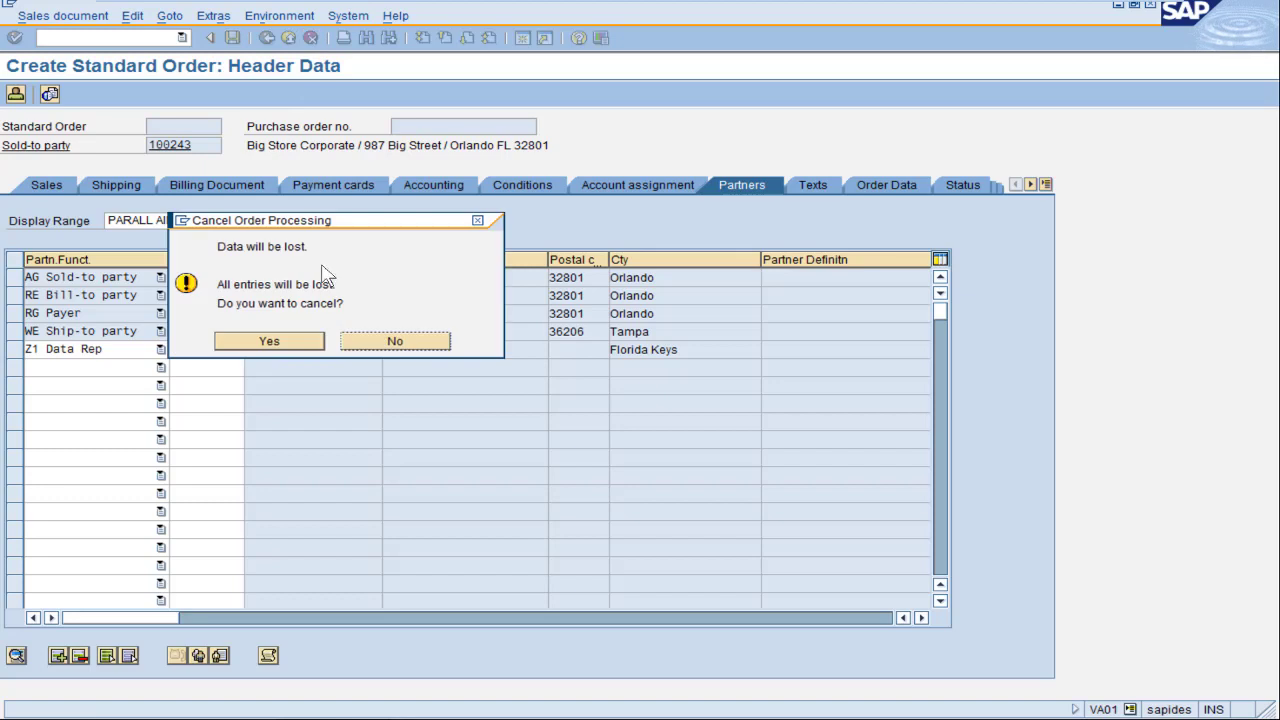
left_click(288, 340)
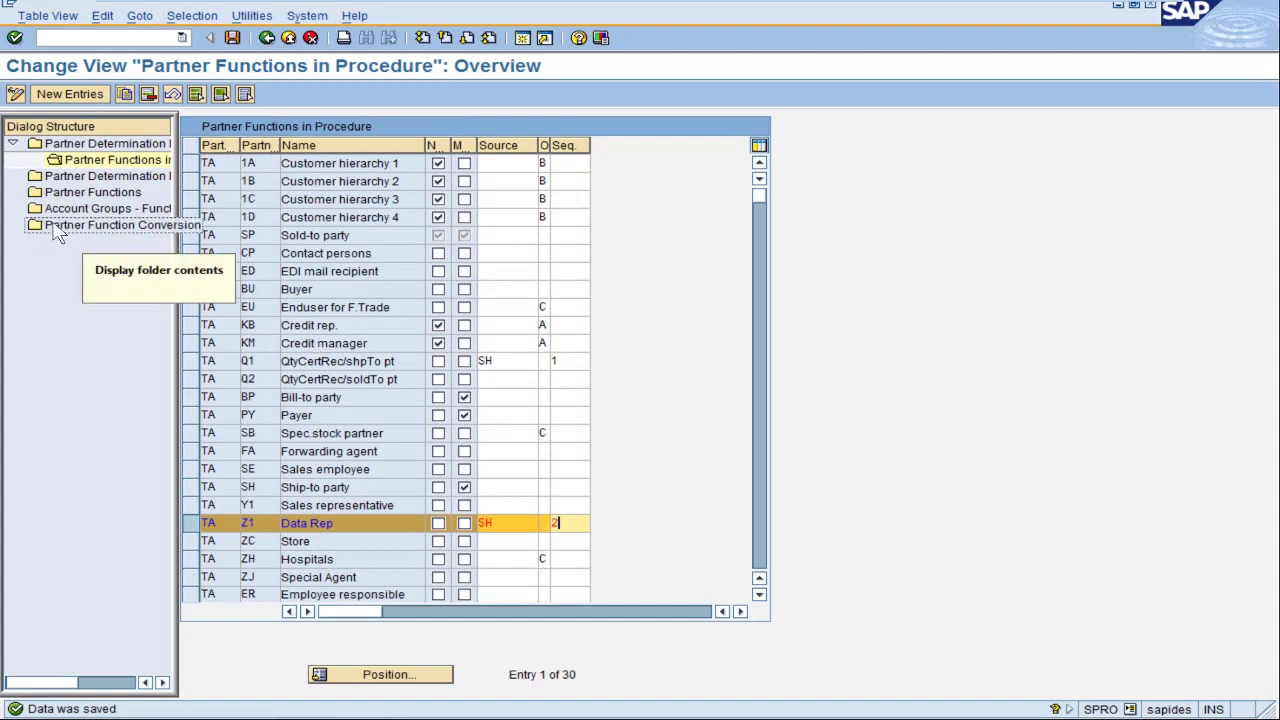
Widen the dialog structure in the customizing session and open new entries for Partner Function Conversion
left_click_drag(178, 270, 335, 258)
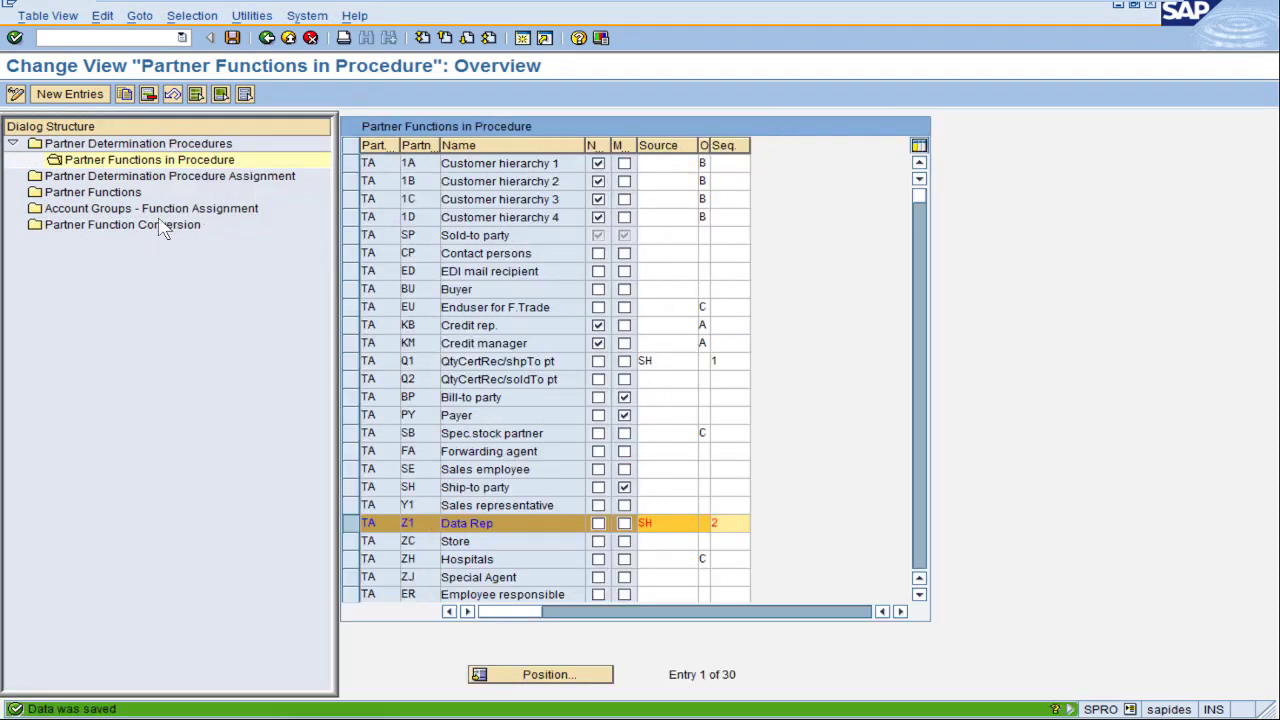
double_click(36, 228)
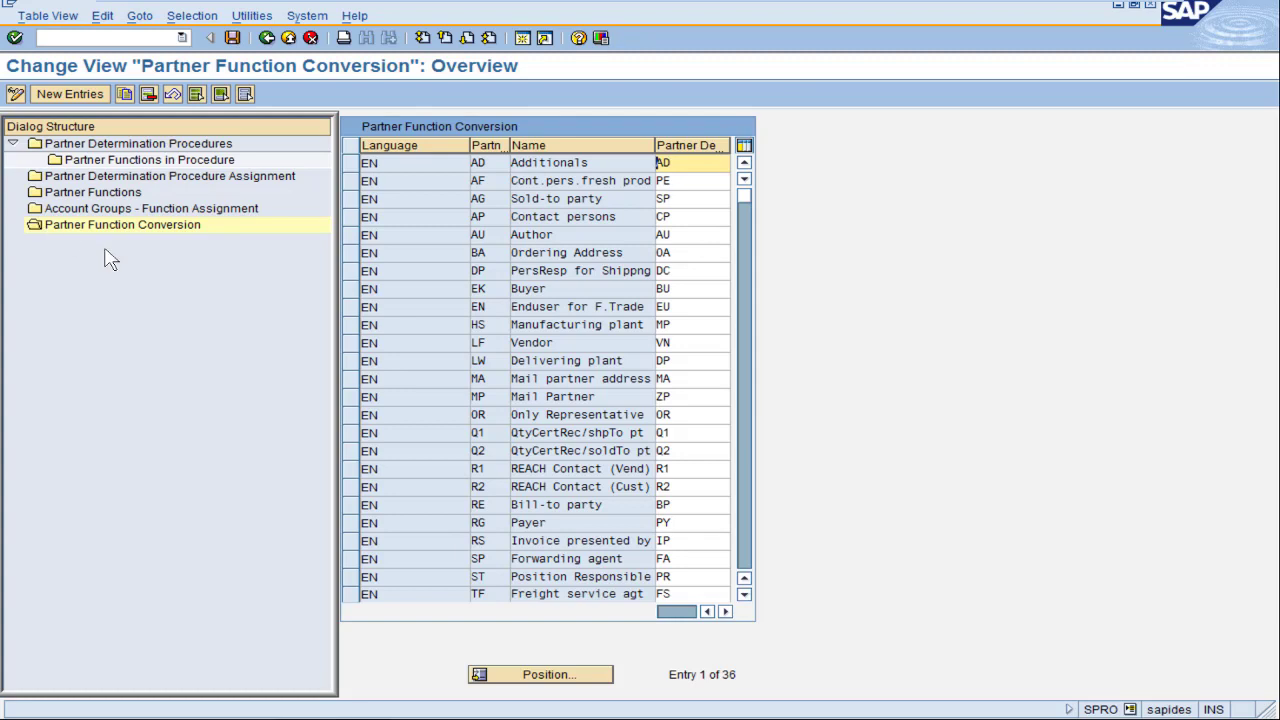
left_click(95, 95)
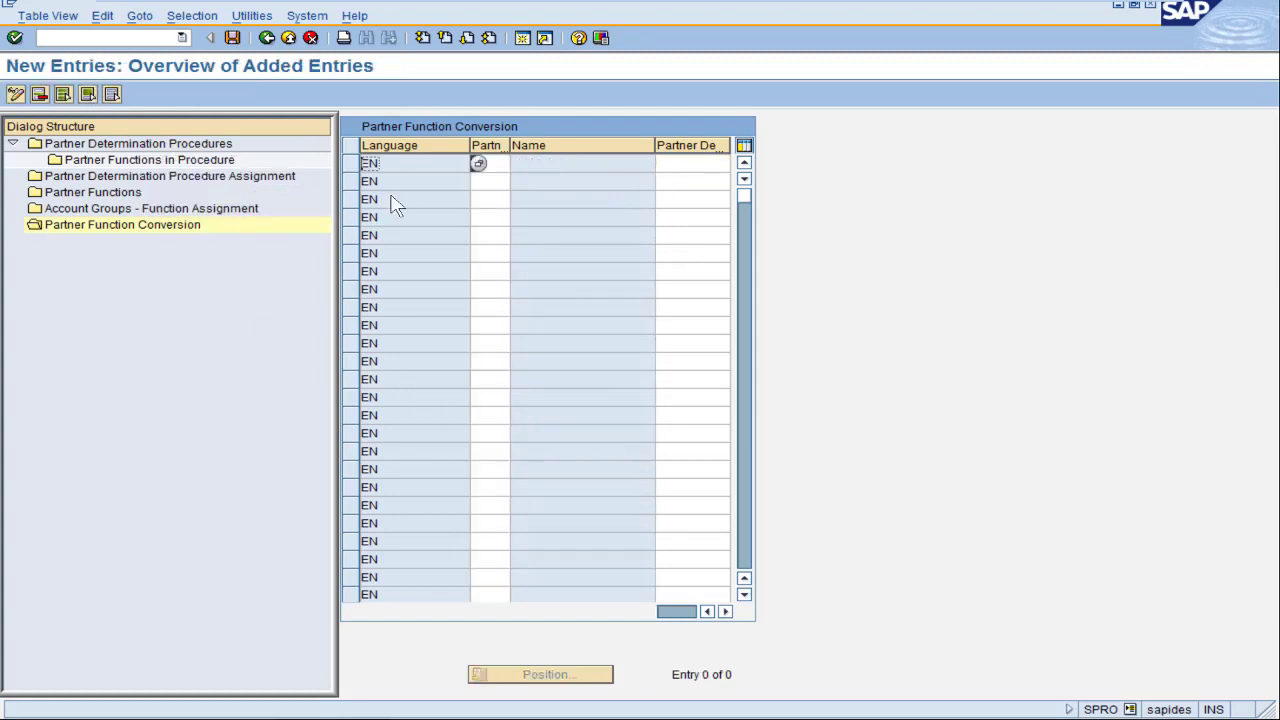
Add an English conversion entry for partner function Z1 with the language-dependent abbreviation DR, correcting the mistyped function code
left_click(489, 165)
type("Z!")
key("Tab")
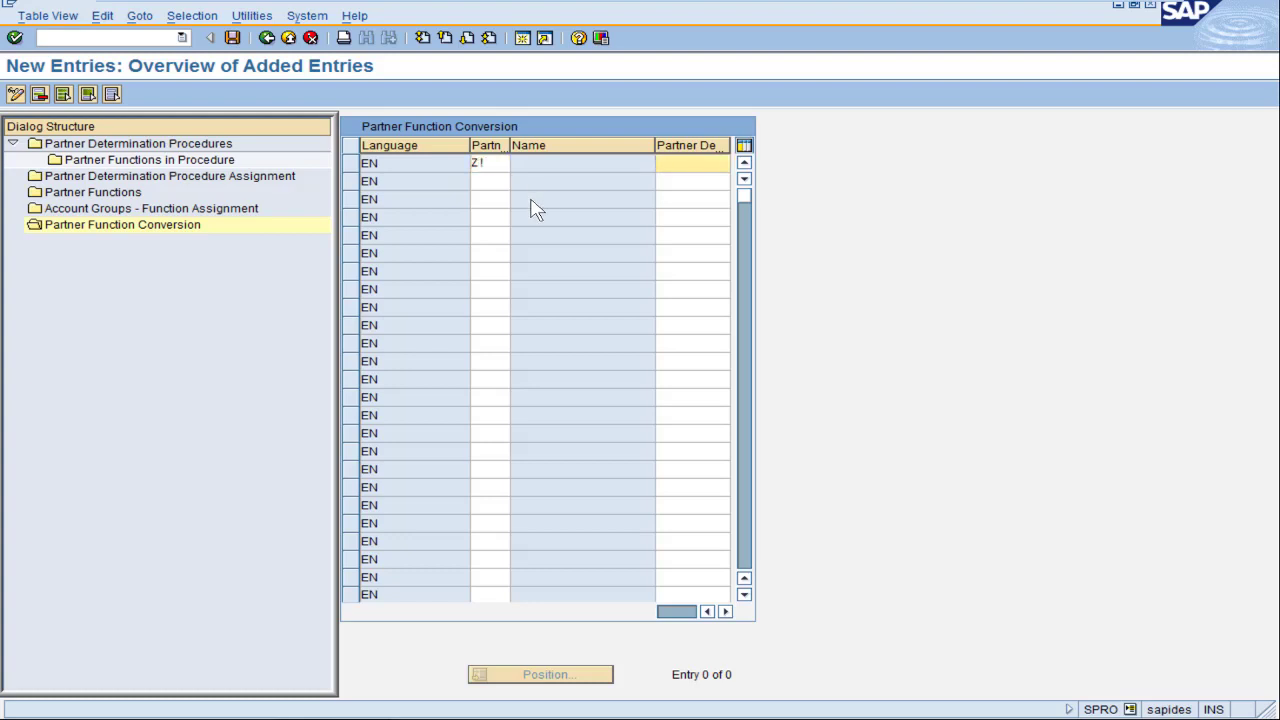
type("DR")
key("Return")
left_click(494, 168)
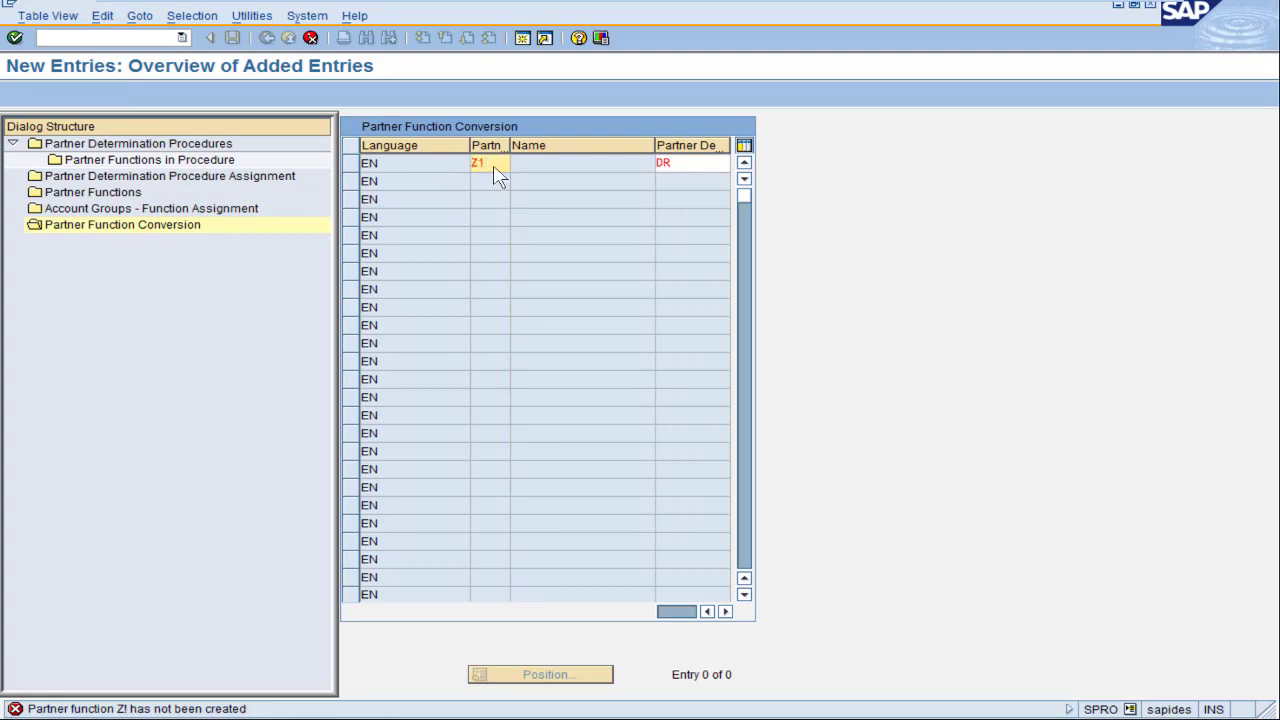
key("Return")
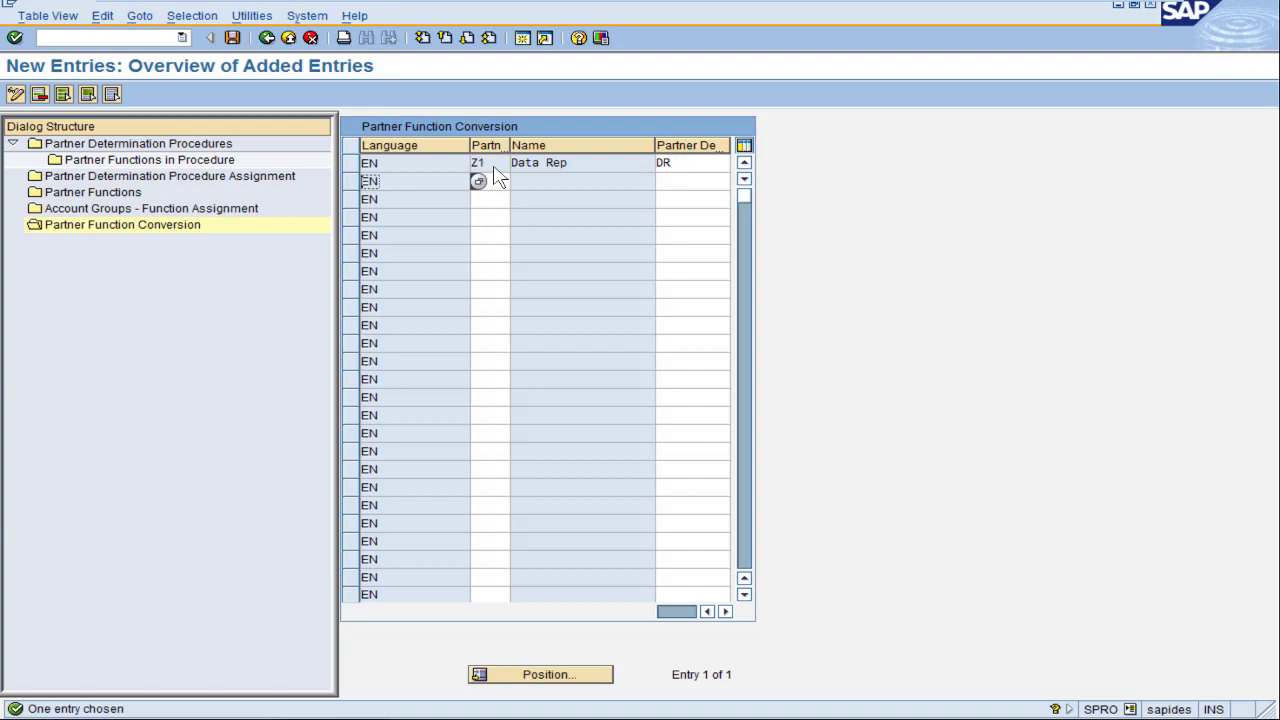
Save the partner function conversion entry, and check the data rep's function abbreviation in the sales area partner functions of customer Big Store 1001
left_click(232, 38)
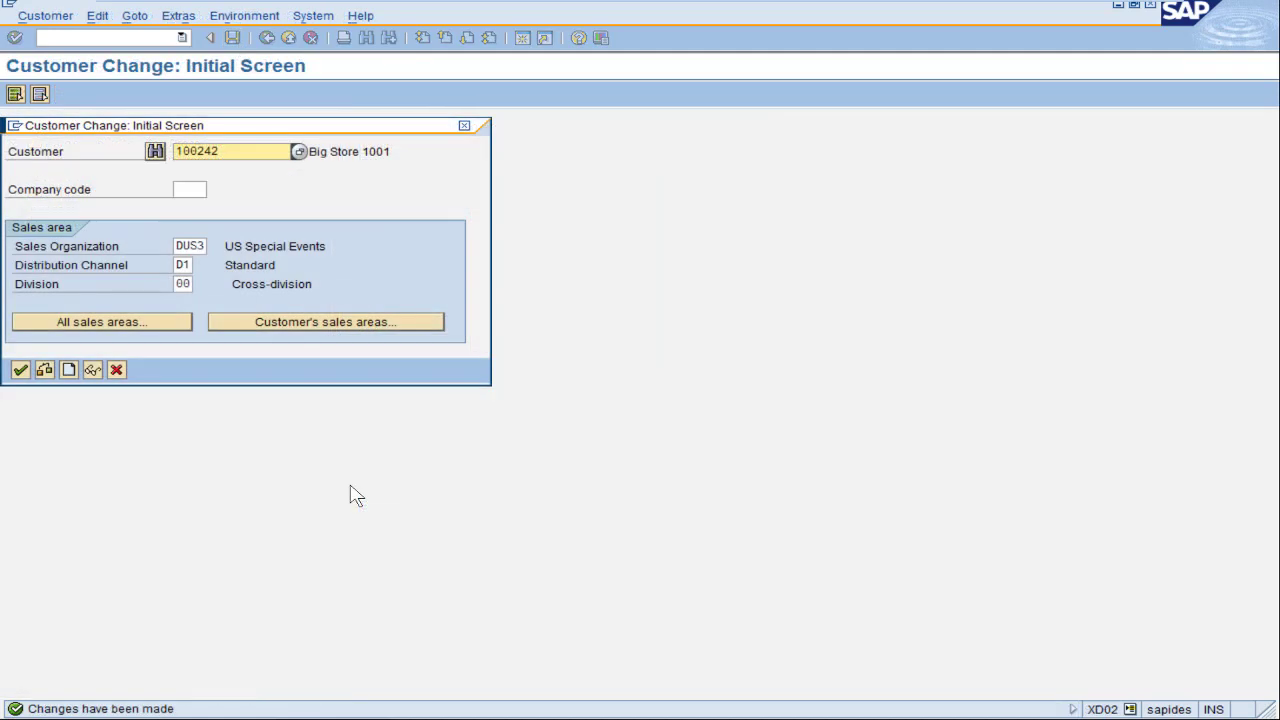
key("Return")
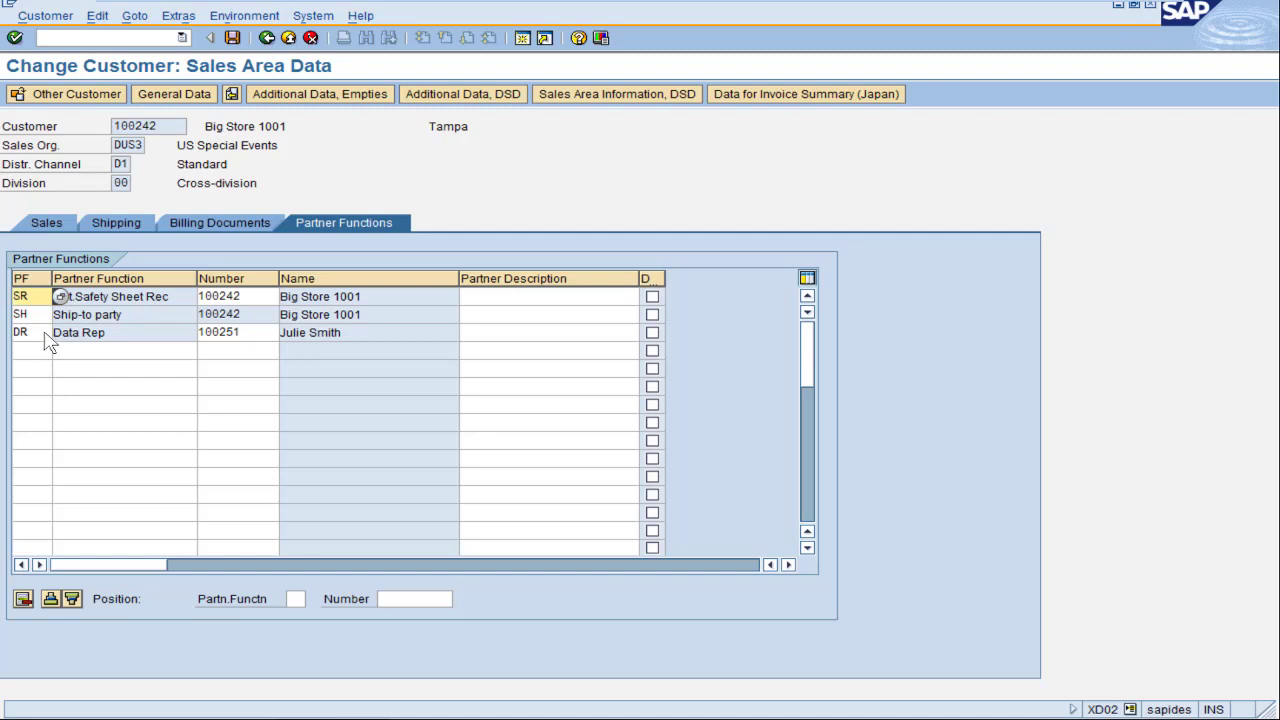
left_click(267, 40)
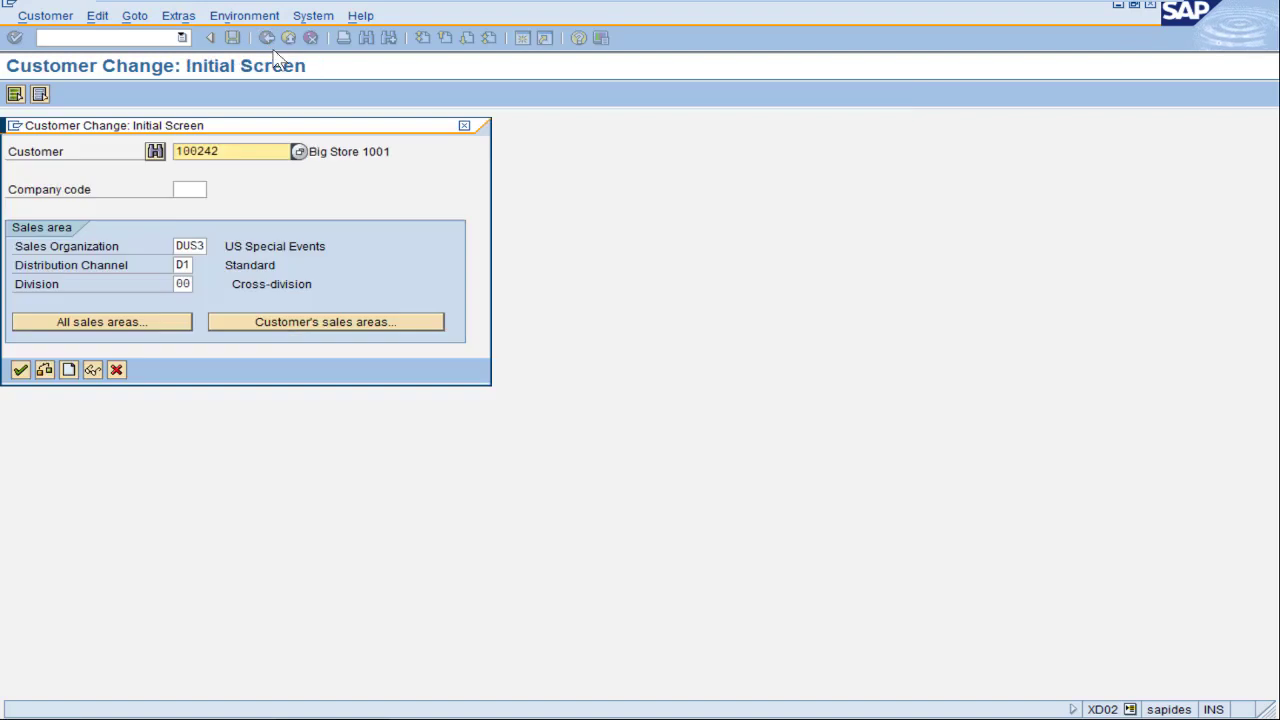
Switch back to the customizing session and return from the new entries to the Partner Function Conversion overview
mouse_move(478, 718)
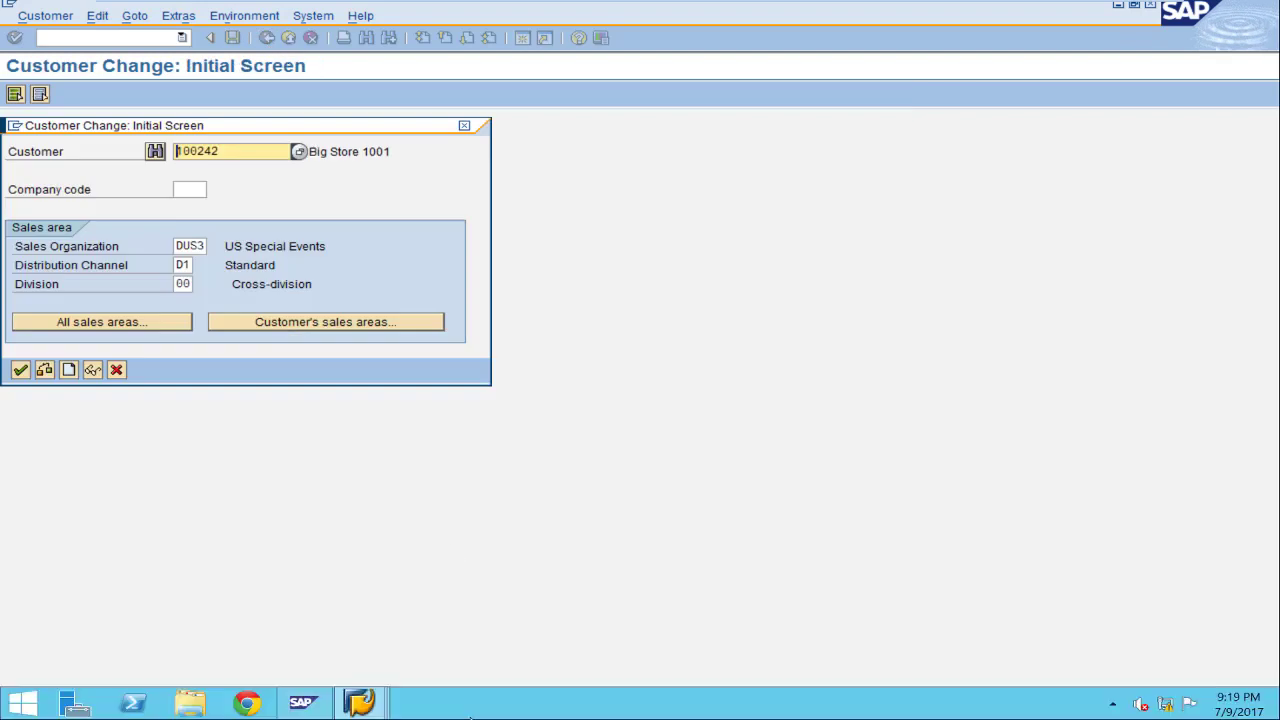
left_click(368, 705)
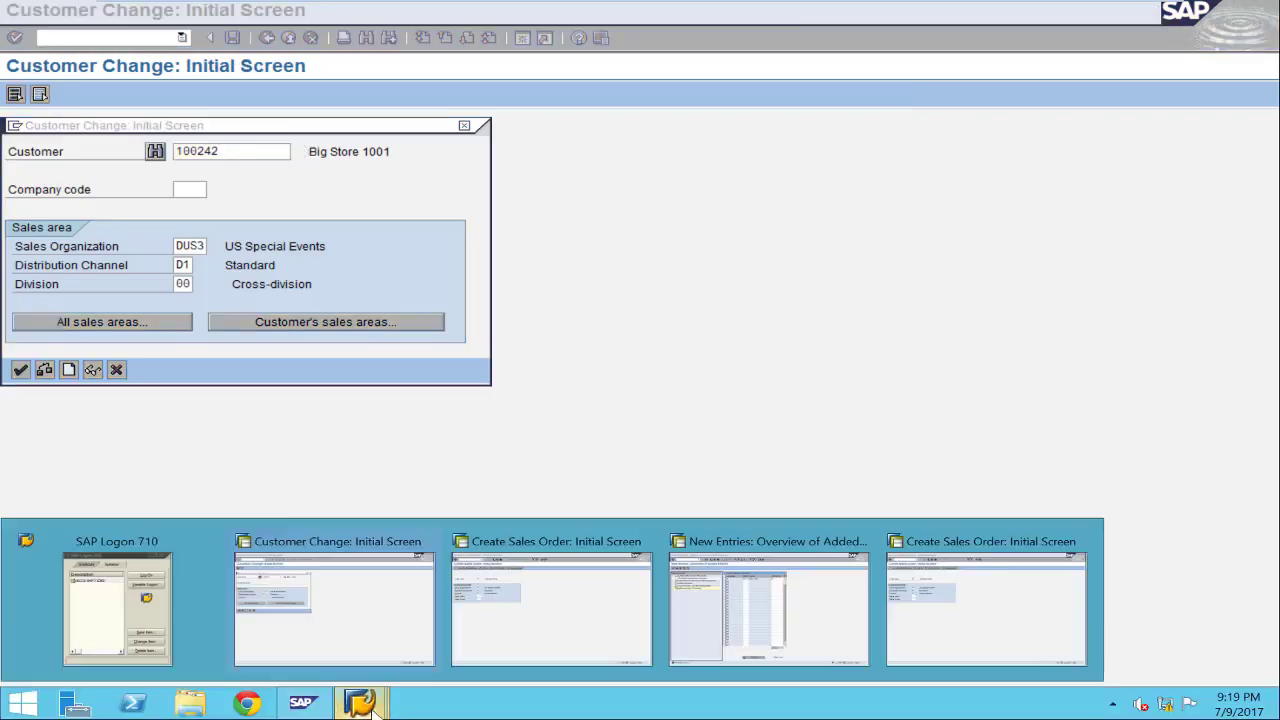
left_click(810, 620)
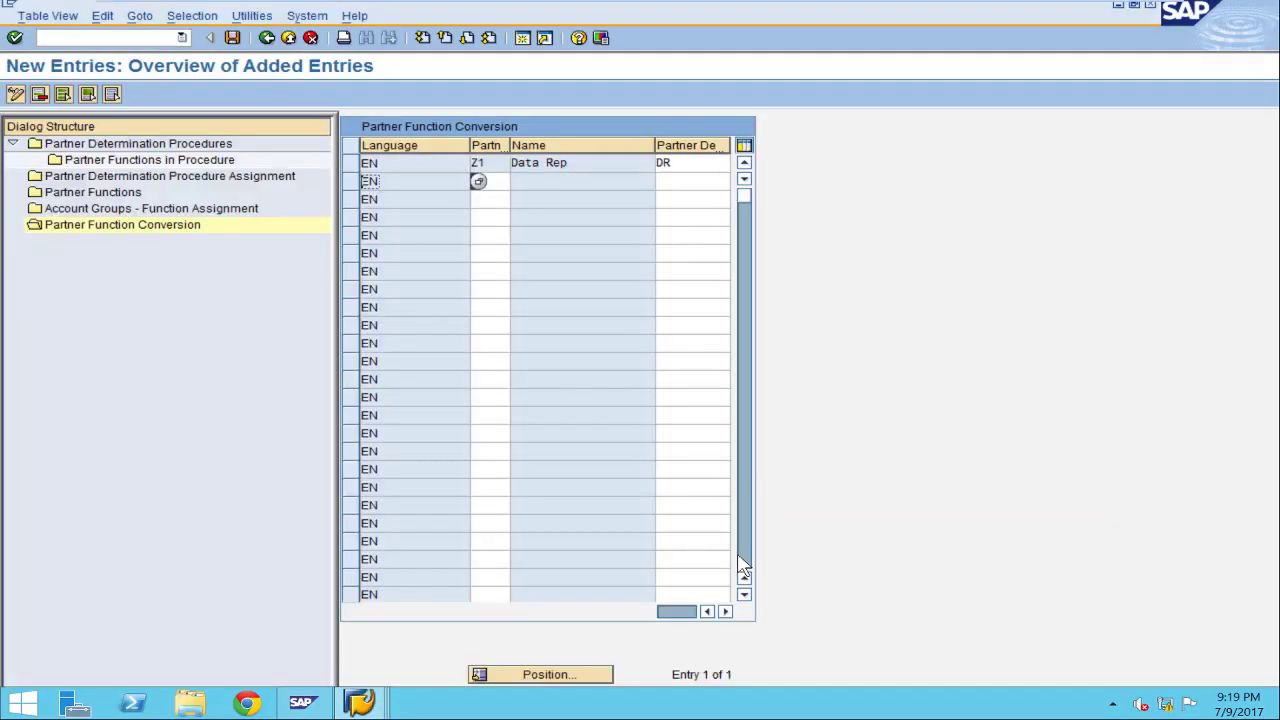
left_click(266, 40)
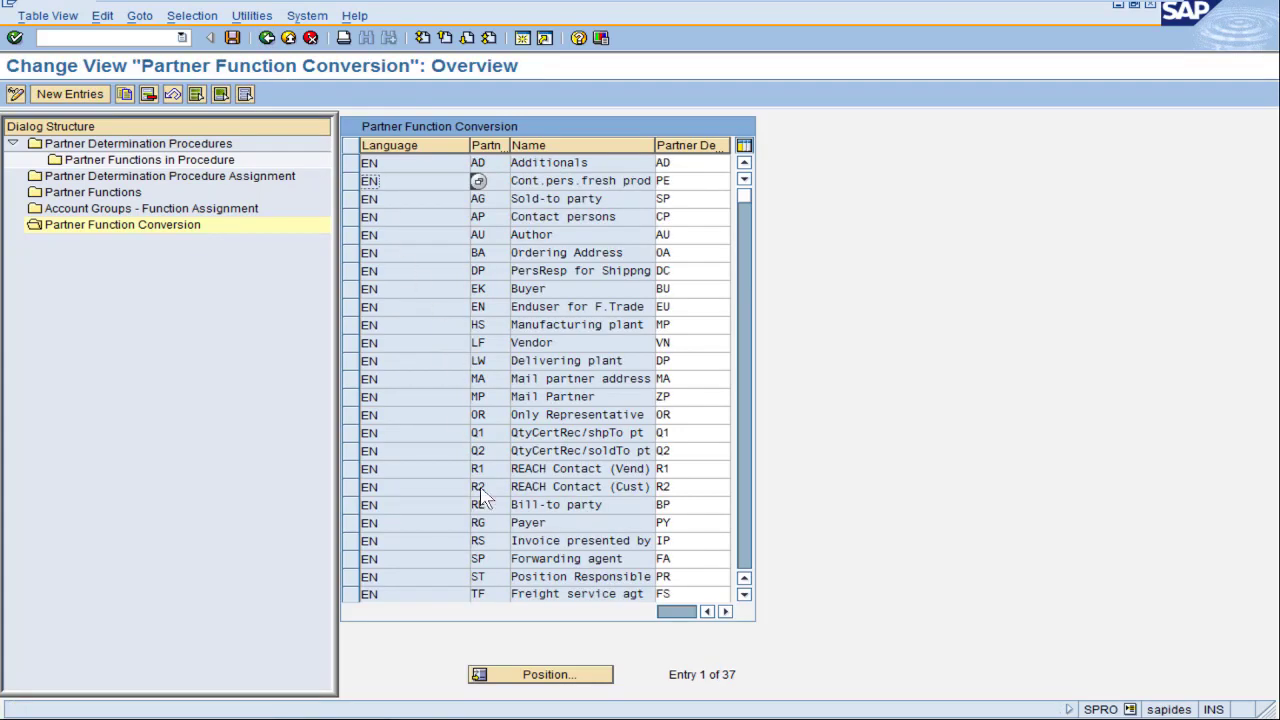
Compare the function codes and English abbreviations of the payer, bill-to party and sold-to party, and return to the partner determination activity list
left_click(490, 526)
left_click(690, 526)
left_click(676, 525)
left_click(676, 507)
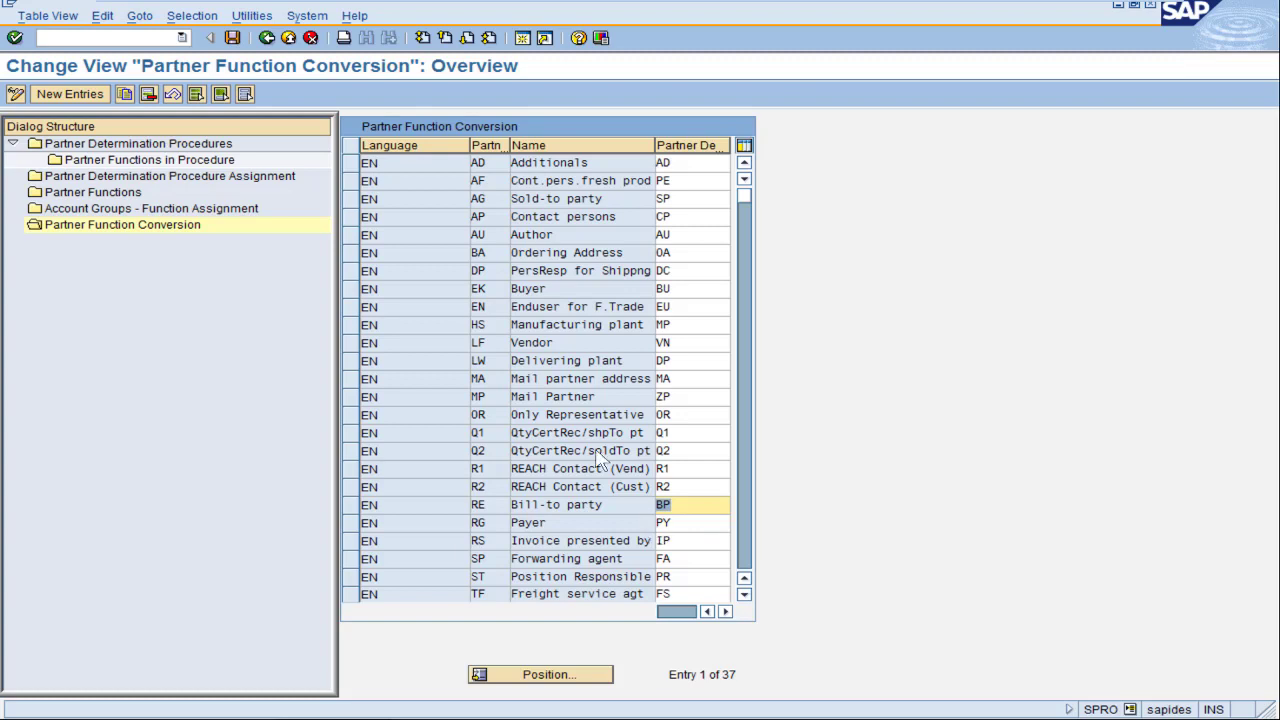
left_click(484, 204)
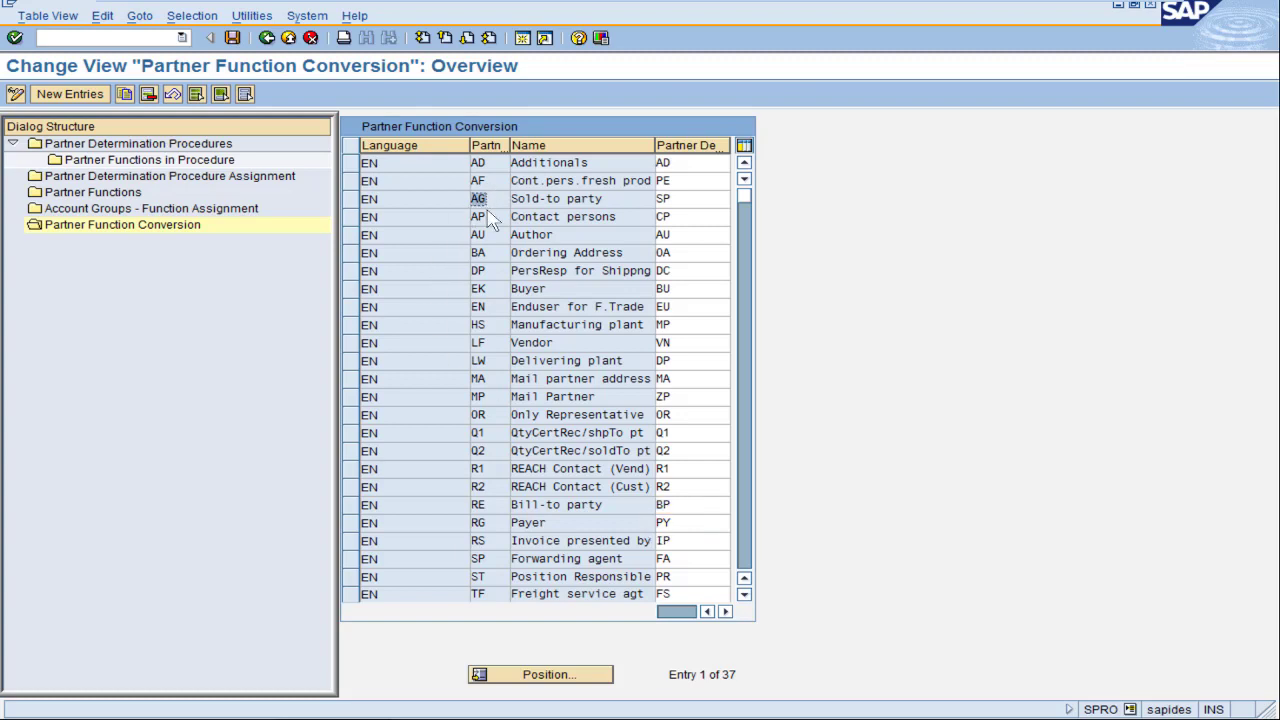
left_click(660, 200)
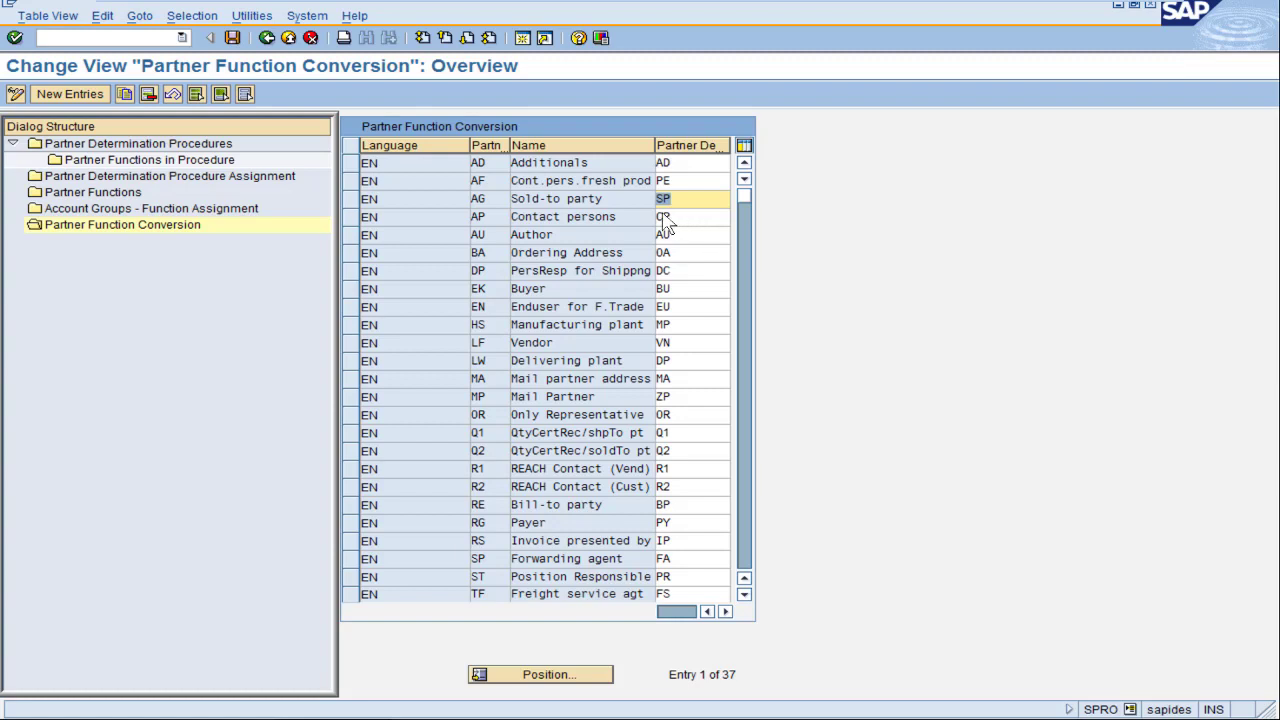
left_click(267, 38)
left_click(267, 38)
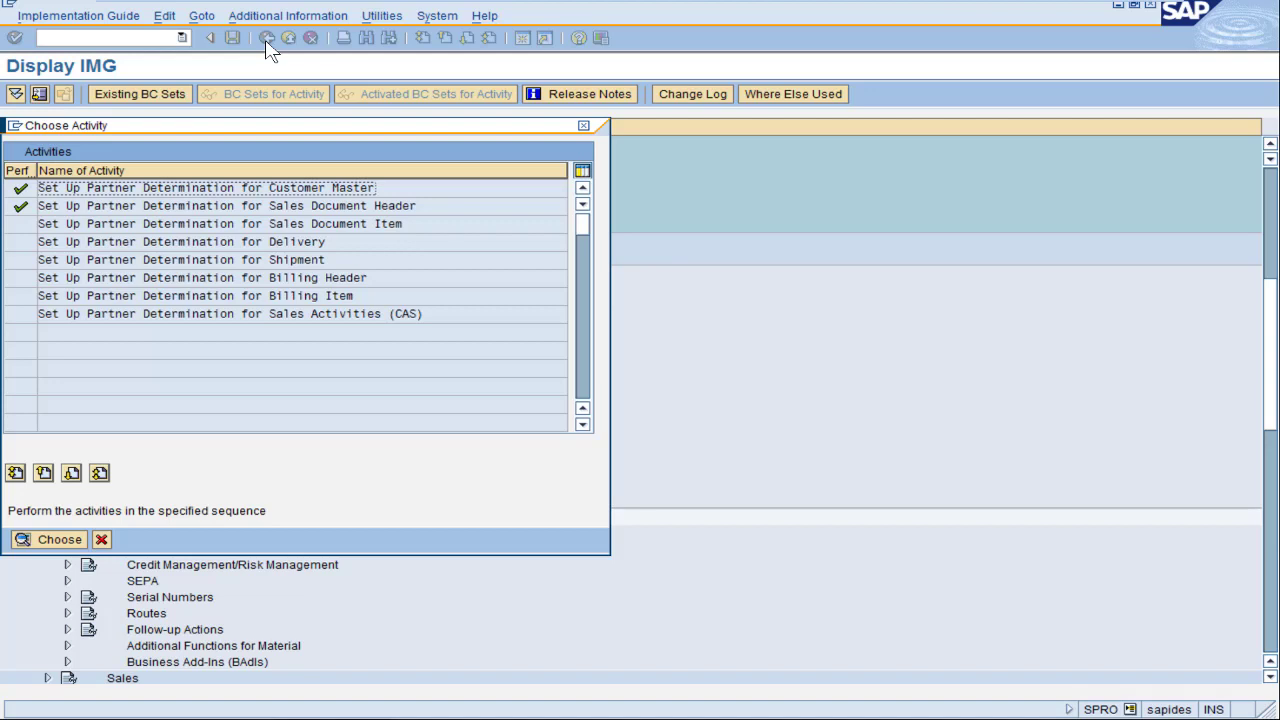